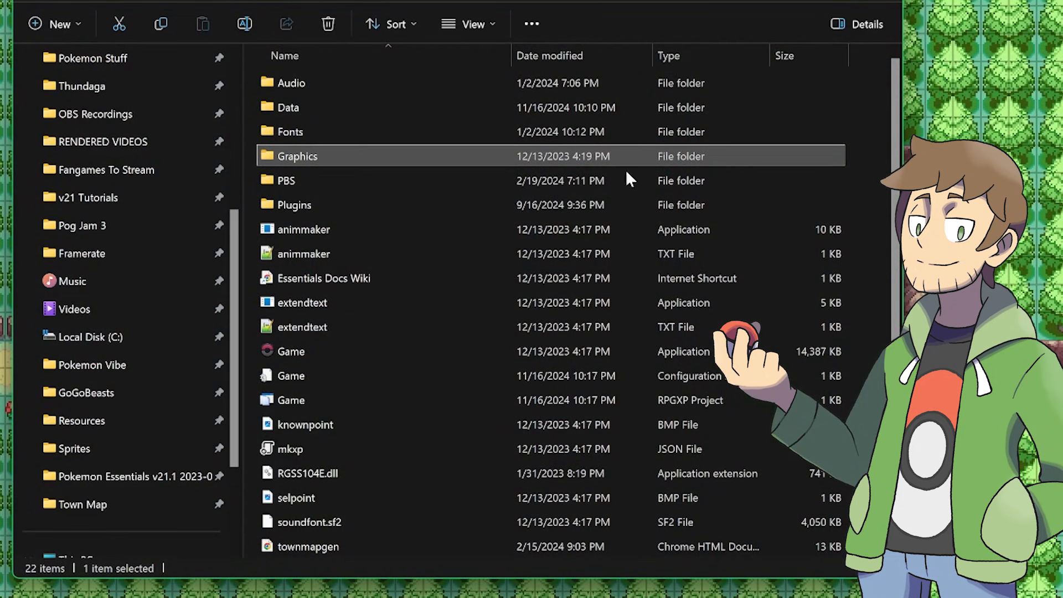
Step: Go to the Graphics > UI > Town Map folder and look at the mapRegion0 and mapRegion1 images
{"action": "double_click", "coordinate": [291, 158]}
{"action": "left_click", "coordinate": [275, 480]}
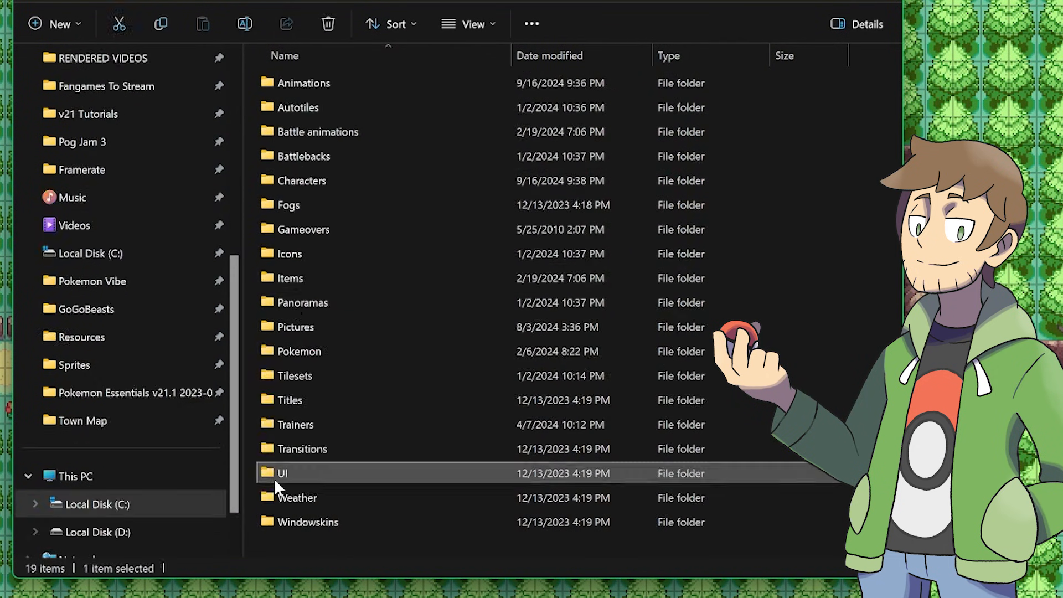
{"action": "double_click", "coordinate": [274, 478]}
{"action": "scroll", "coordinate": [302, 498], "scroll_direction": "down", "scroll_amount": 2}
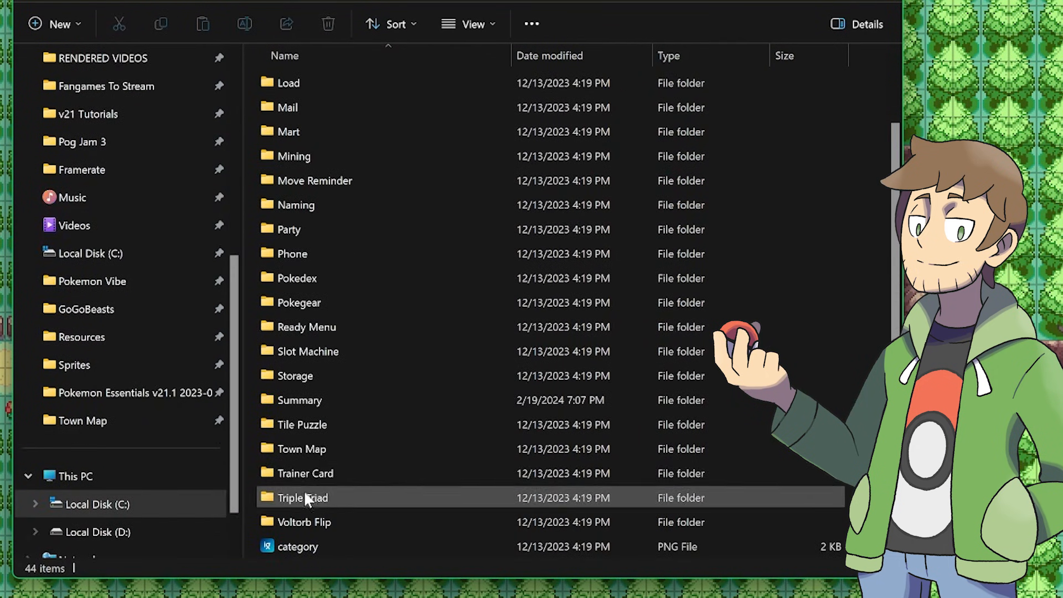
{"action": "double_click", "coordinate": [302, 450]}
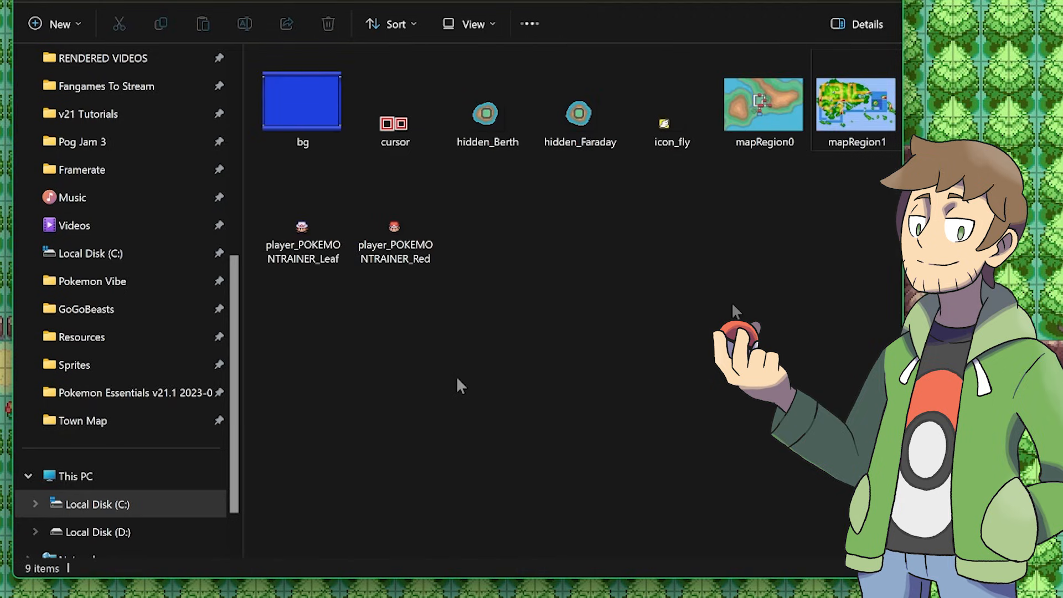
{"action": "left_click", "coordinate": [773, 130]}
{"action": "left_click", "coordinate": [833, 123]}
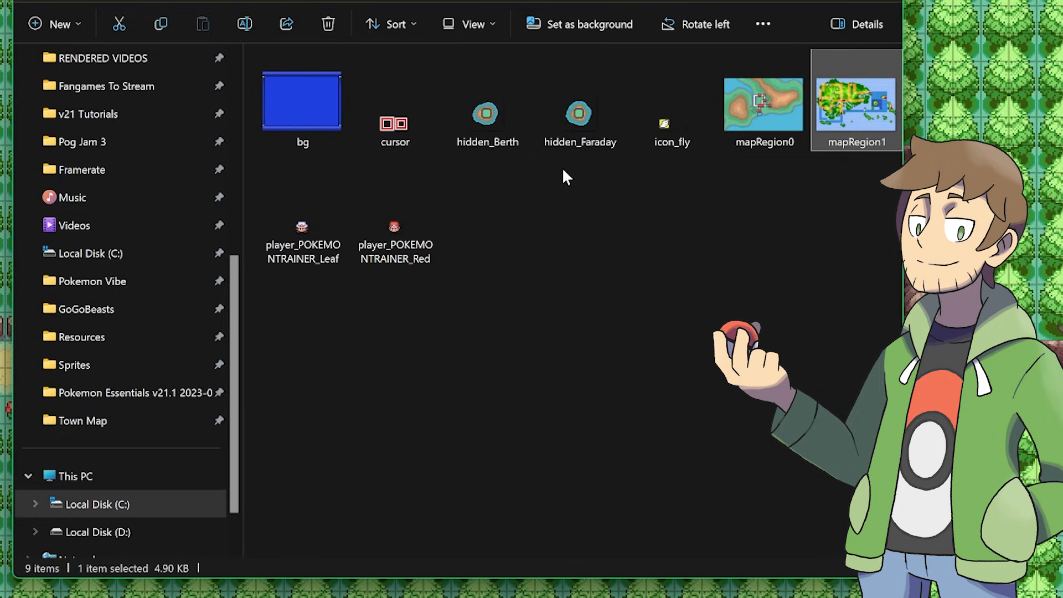
Step: Duplicate the mapRegion0 image and name the copy mapRegion2
{"action": "left_click", "coordinate": [764, 108]}
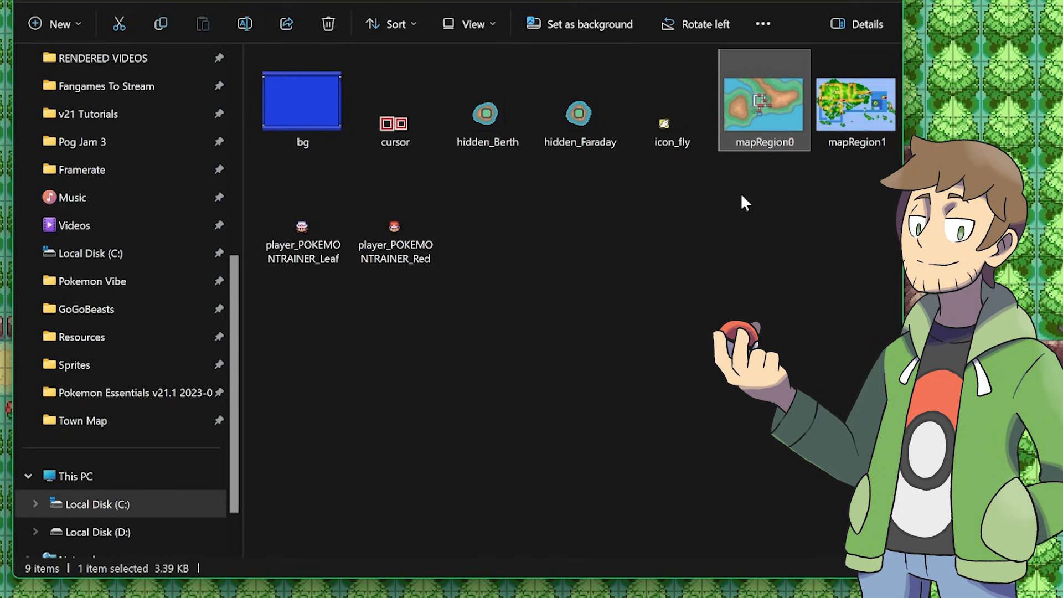
{"action": "key", "text": "ctrl+c"}
{"action": "key", "text": "ctrl+v"}
{"action": "key", "text": "F2"}
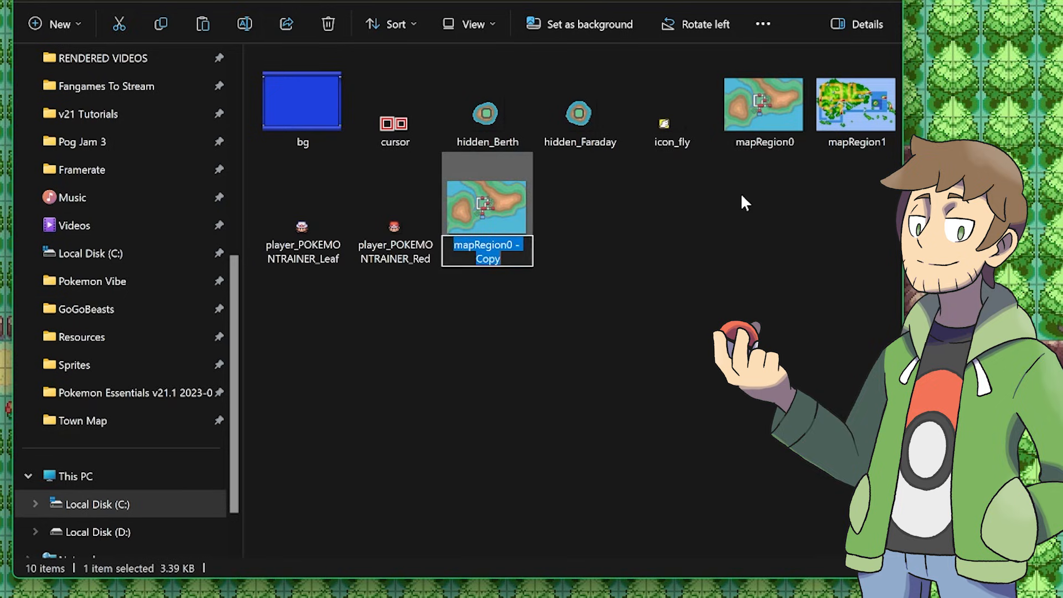
{"action": "key", "text": "End"}
{"action": "key", "text": "BackSpace"}
{"action": "key", "text": "BackSpace"}
{"action": "key", "text": "BackSpace"}
{"action": "key", "text": "BackSpace"}
{"action": "key", "text": "BackSpace"}
{"action": "key", "text": "BackSpace"}
{"action": "key", "text": "BackSpace"}
{"action": "key", "text": "BackSpace"}
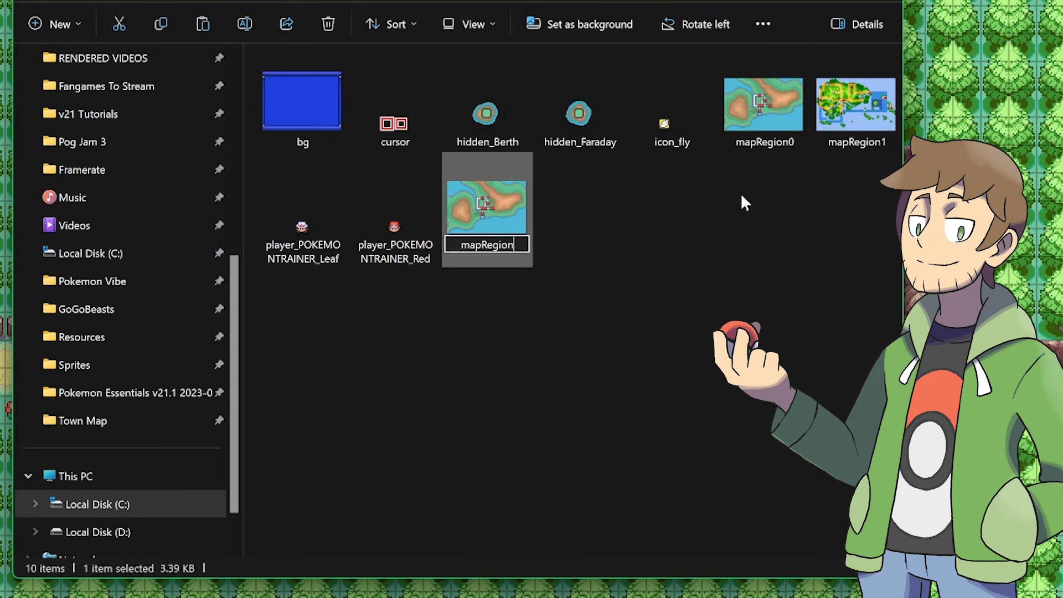
{"action": "type", "text": "2"}
{"action": "key", "text": "Return"}
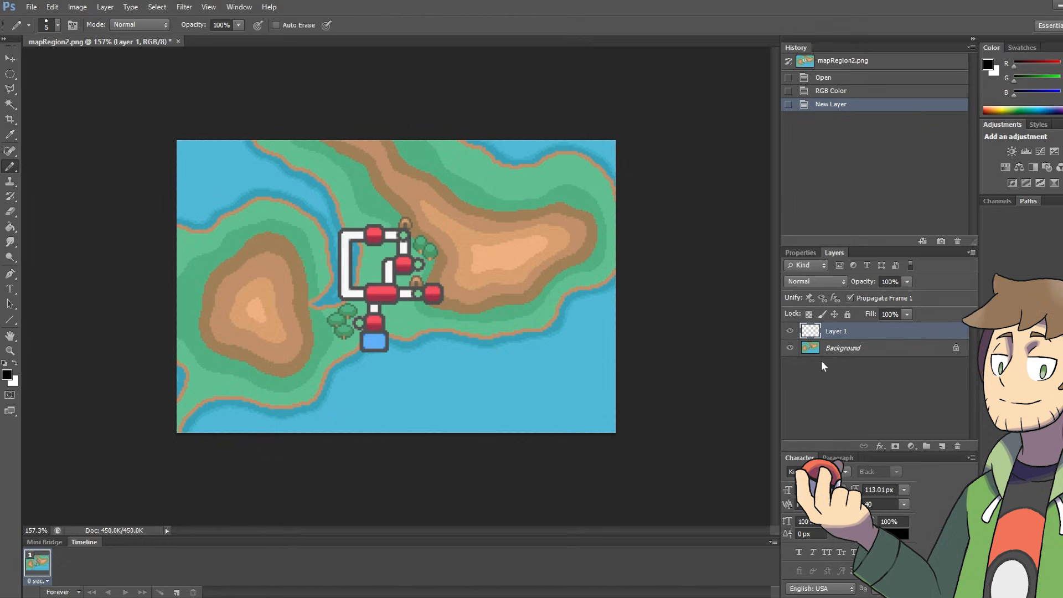
Step: Hide the Background layer and fill the empty Layer 1 with cyan (00f6ff) using the Paint Bucket
{"action": "left_click", "coordinate": [790, 348]}
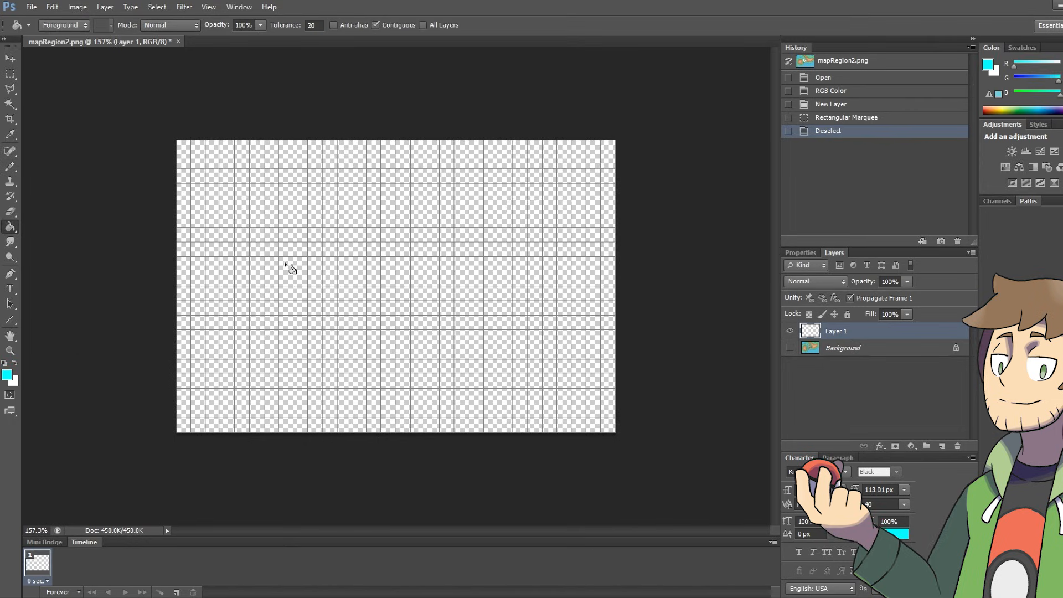
{"action": "left_click", "coordinate": [284, 261]}
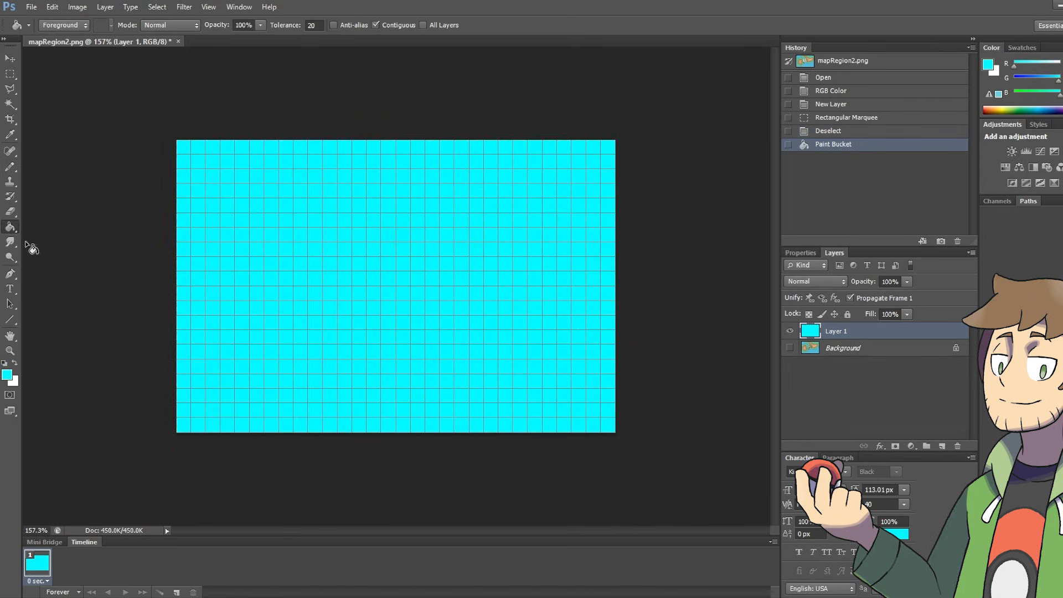
Step: Set the foreground colour to a medium green, 5fb54b
{"action": "left_click", "coordinate": [10, 134]}
{"action": "left_click", "coordinate": [7, 375]}
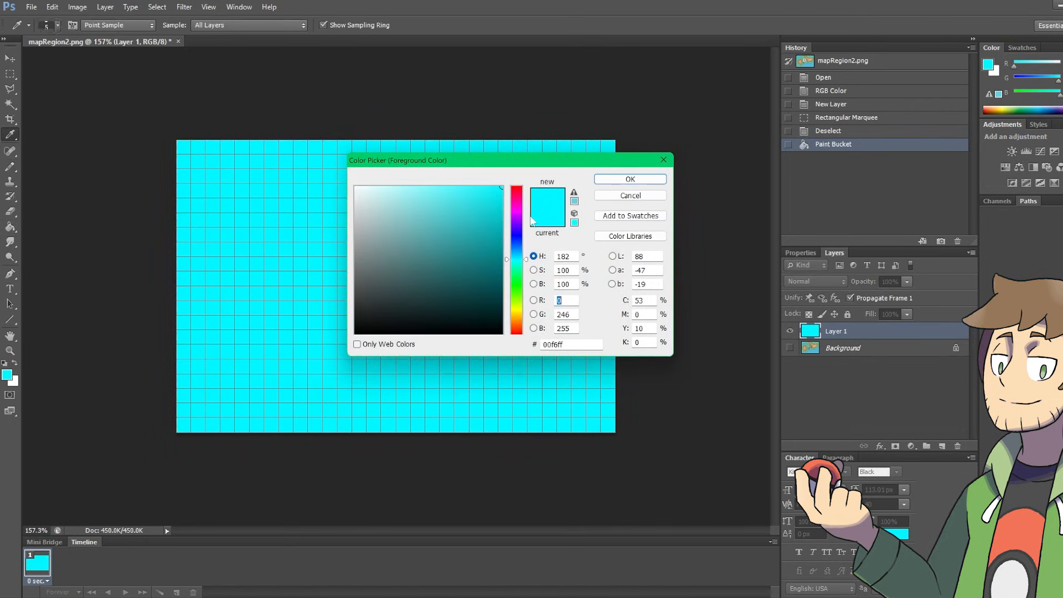
{"action": "left_click", "coordinate": [514, 284]}
{"action": "left_click", "coordinate": [462, 246]}
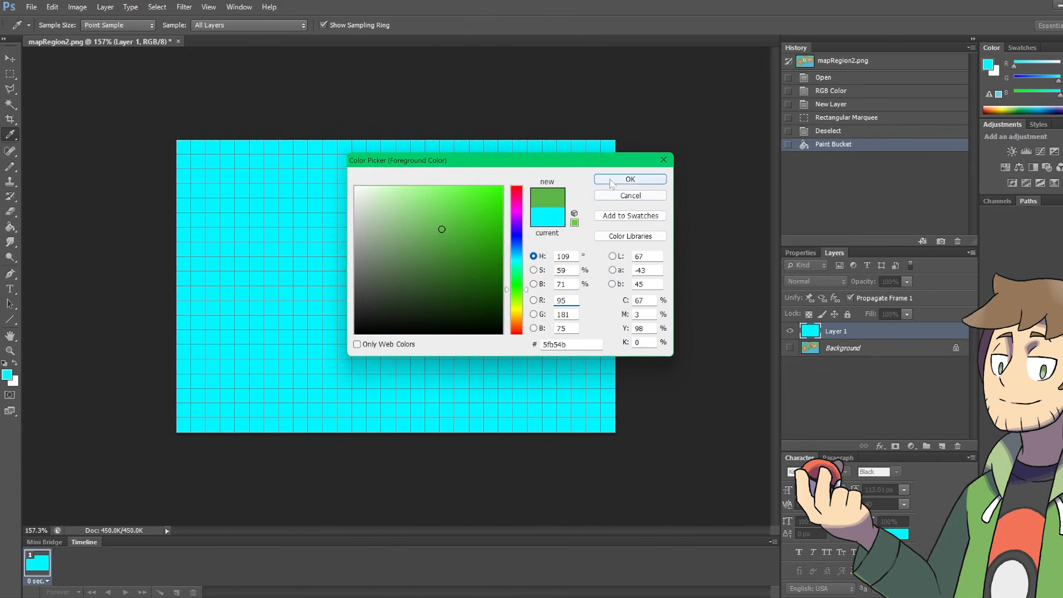
{"action": "left_click", "coordinate": [630, 178]}
Step: Enlarge the Pencil to 60 px and paint a green landmass, leaving cyan sea along the map's bottom and lower-right side
{"action": "key", "text": "b"}
{"action": "key", "text": "bracketright"}
{"action": "key", "text": "bracketright"}
{"action": "key", "text": "bracketright"}
{"action": "key", "text": "bracketright"}
{"action": "key", "text": "bracketright"}
{"action": "key", "text": "bracketright"}
{"action": "key", "text": "bracketright"}
{"action": "key", "text": "bracketright"}
{"action": "key", "text": "bracketright"}
{"action": "key", "text": "bracketright"}
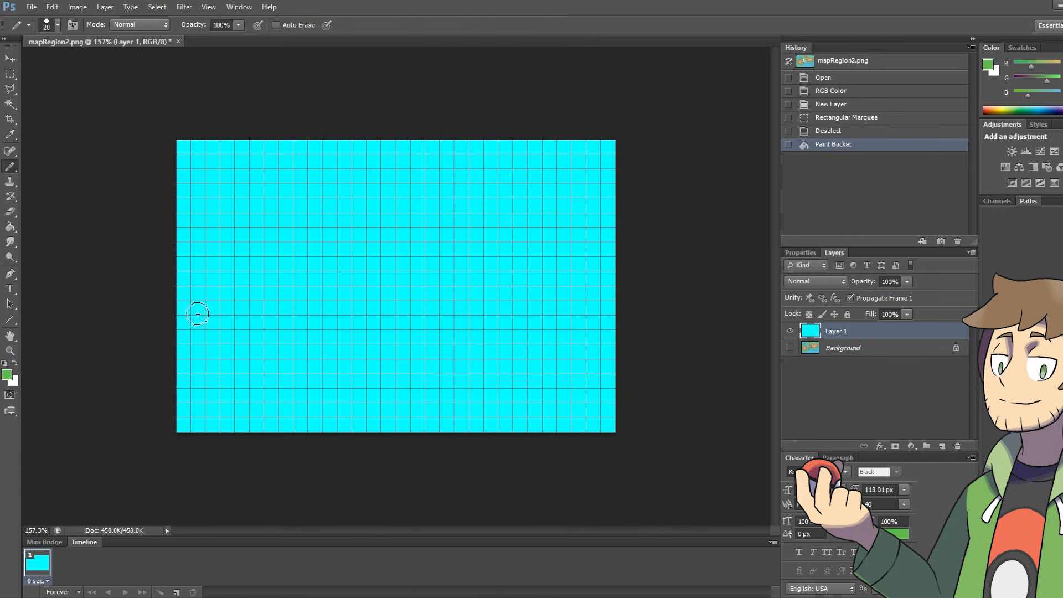
{"action": "mouse_move", "coordinate": [164, 330]}
{"action": "left_mouse_down"}
{"action": "mouse_move", "coordinate": [211, 348]}
{"action": "mouse_move", "coordinate": [506, 238]}
{"action": "mouse_move", "coordinate": [499, 161]}
{"action": "mouse_move", "coordinate": [550, 171]}
{"action": "mouse_move", "coordinate": [362, 310]}
{"action": "mouse_move", "coordinate": [206, 308]}
{"action": "mouse_move", "coordinate": [177, 288]}
{"action": "mouse_move", "coordinate": [391, 214]}
{"action": "mouse_move", "coordinate": [303, 200]}
{"action": "mouse_move", "coordinate": [351, 161]}
{"action": "mouse_move", "coordinate": [197, 156]}
{"action": "mouse_move", "coordinate": [48, 174]}
{"action": "left_mouse_up"}
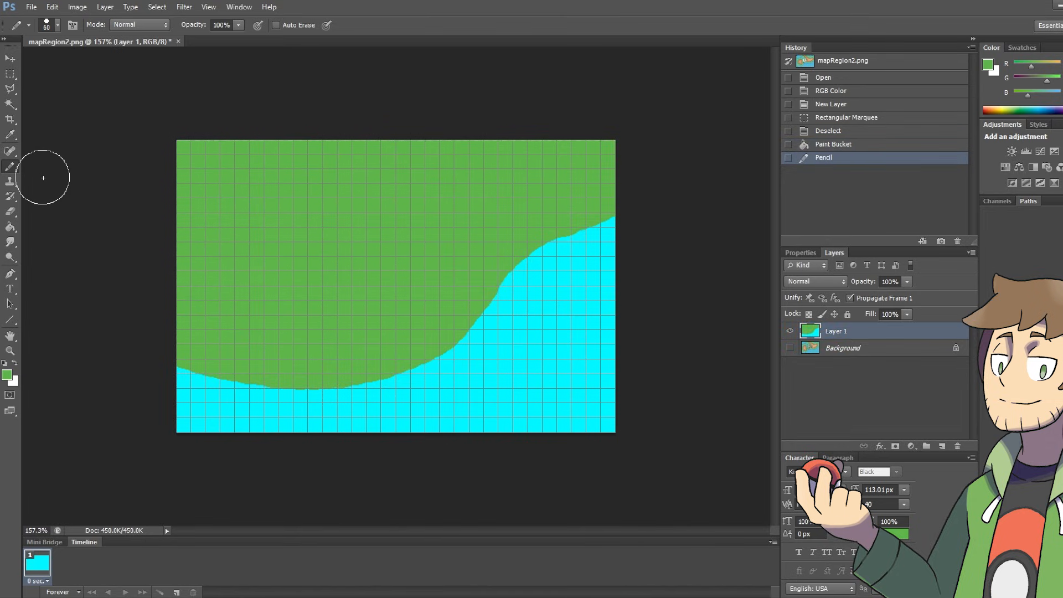
Step: Draw black outlines of two towns joined by a road on the green land with a 10 px Pencil
{"action": "left_click", "coordinate": [6, 375]}
{"action": "left_click_drag", "start_coordinate": [454, 253], "coordinate": [451, 338]}
{"action": "left_click", "coordinate": [648, 181]}
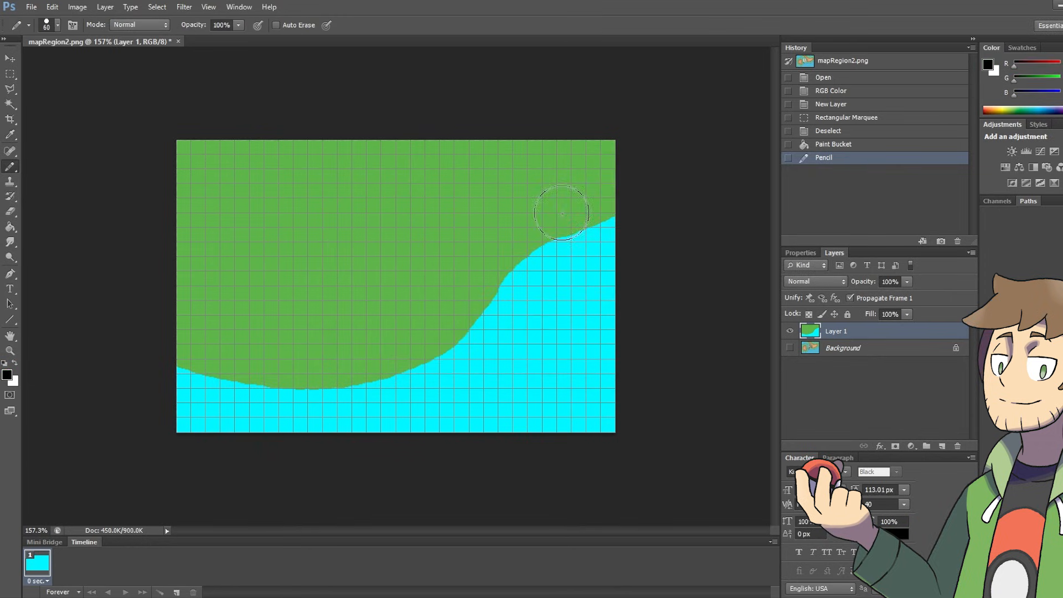
{"action": "key", "text": "bracketleft"}
{"action": "key", "text": "bracketleft"}
{"action": "key", "text": "bracketleft"}
{"action": "key", "text": "bracketleft"}
{"action": "mouse_move", "coordinate": [230, 274]}
{"action": "left_mouse_down"}
{"action": "mouse_move", "coordinate": [246, 277]}
{"action": "mouse_move", "coordinate": [237, 278]}
{"action": "left_mouse_up"}
{"action": "key", "text": "ctrl+z"}
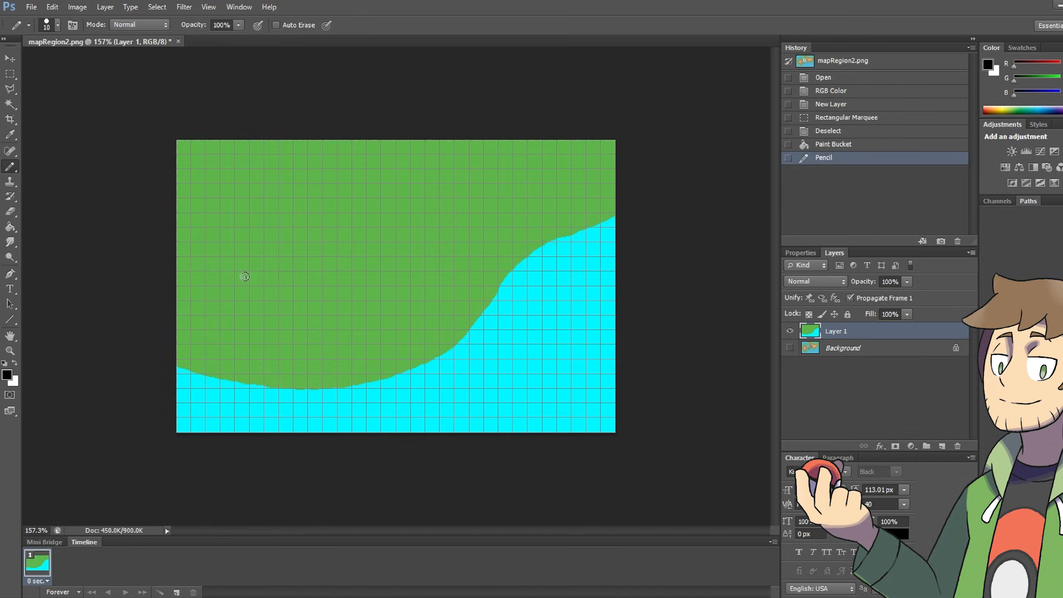
{"action": "mouse_move", "coordinate": [231, 273]}
{"action": "left_mouse_down"}
{"action": "mouse_move", "coordinate": [251, 275]}
{"action": "mouse_move", "coordinate": [235, 286]}
{"action": "mouse_move", "coordinate": [306, 272]}
{"action": "mouse_move", "coordinate": [299, 285]}
{"action": "mouse_move", "coordinate": [327, 289]}
{"action": "mouse_move", "coordinate": [324, 268]}
{"action": "mouse_move", "coordinate": [307, 269]}
{"action": "mouse_move", "coordinate": [305, 285]}
{"action": "left_mouse_up"}
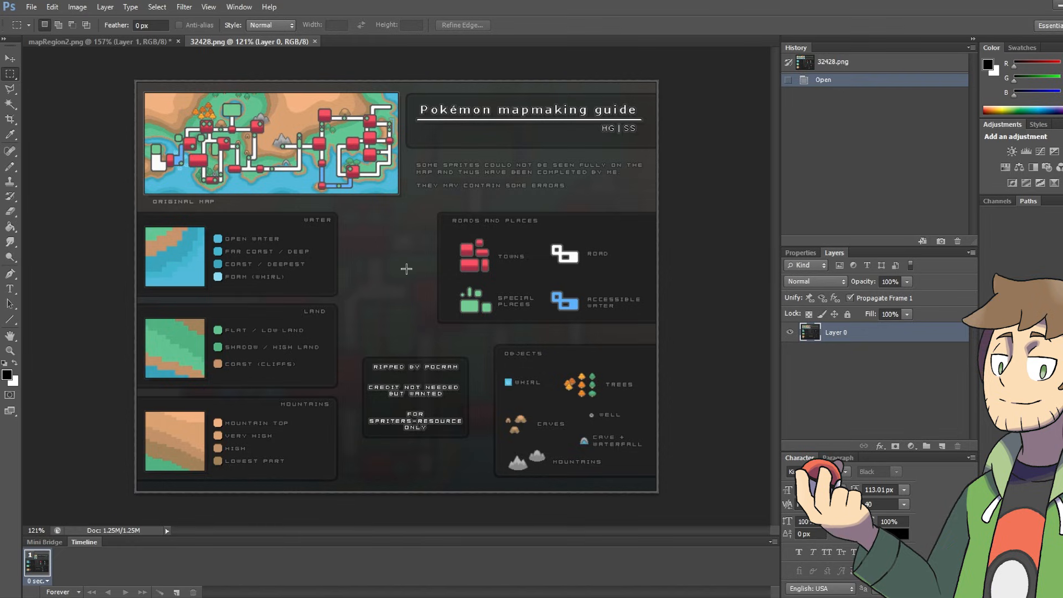
Step: Inspect the smallest red town sprite in 32428.png at pixel level and compare its size with mapRegion2.png
{"action": "scroll", "coordinate": [481, 256], "scroll_direction": "up", "scroll_amount": 10, "text": "alt"}
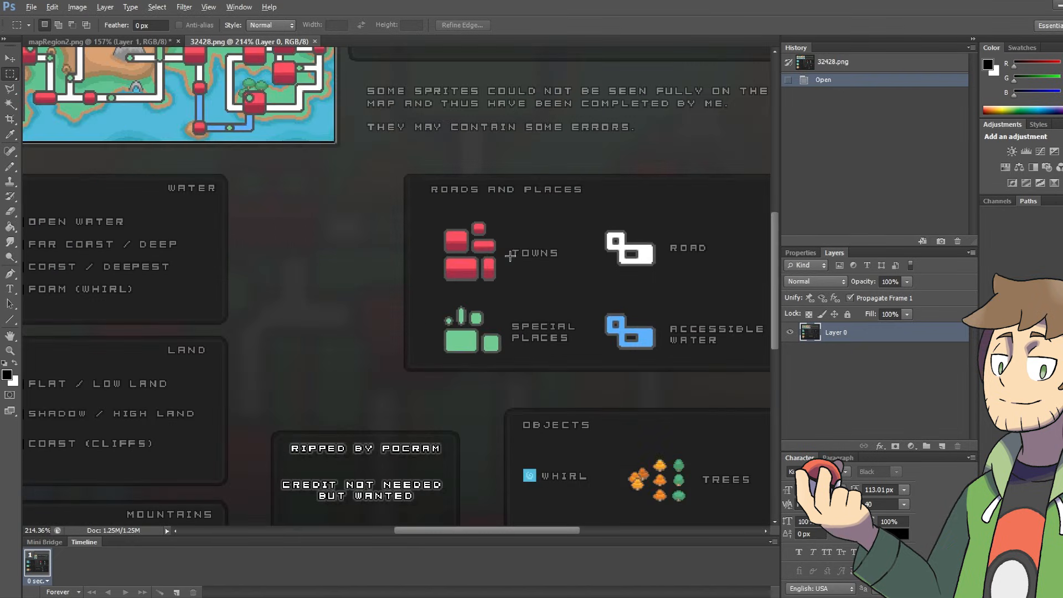
{"action": "scroll", "coordinate": [437, 261], "scroll_direction": "up", "scroll_amount": 3, "text": "alt"}
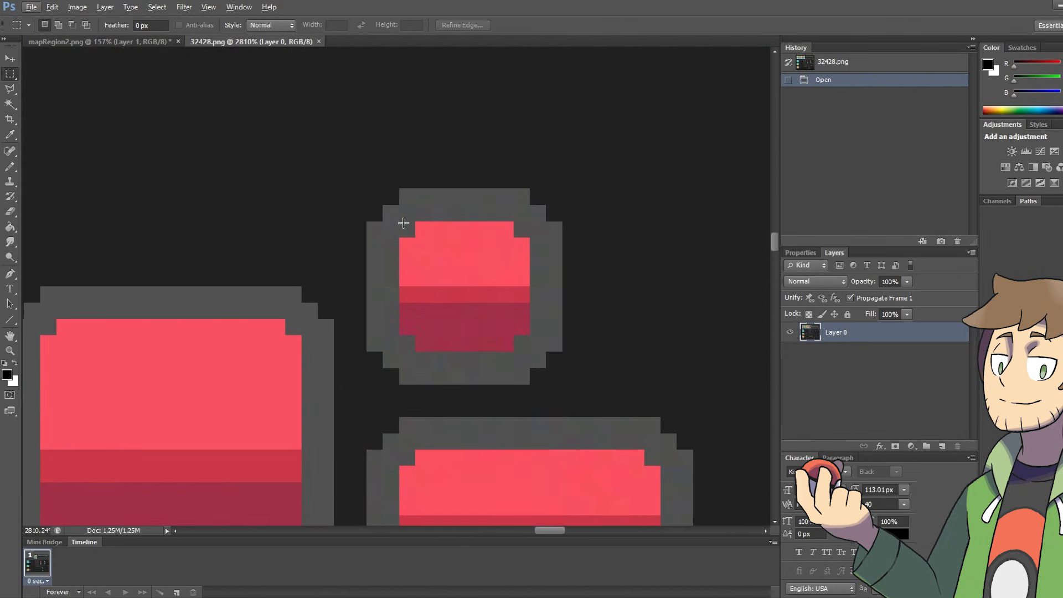
{"action": "left_click_drag", "start_coordinate": [400, 221], "coordinate": [415, 237]}
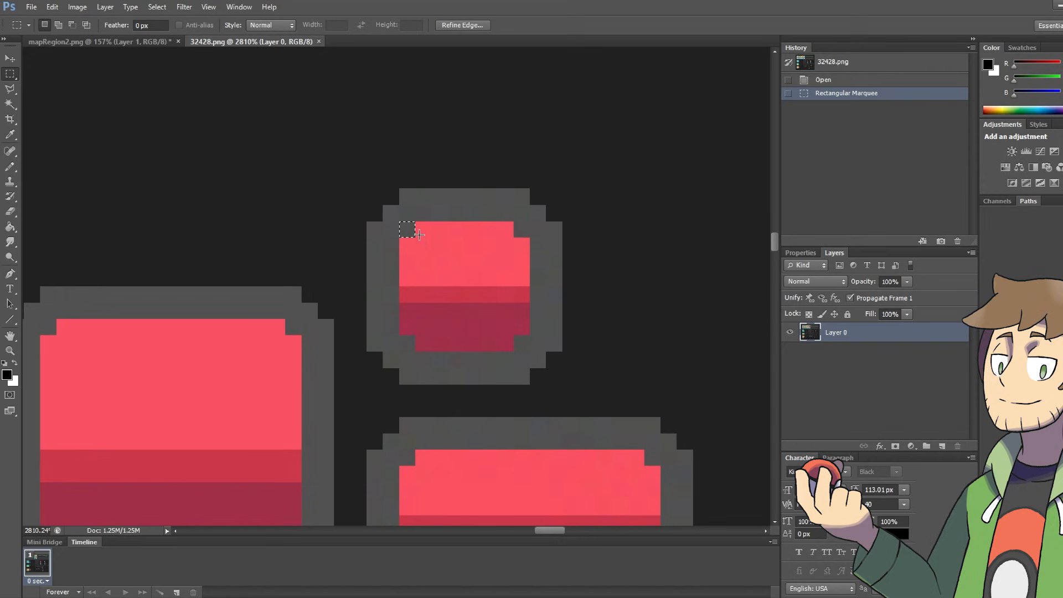
{"action": "left_click", "coordinate": [410, 229]}
{"action": "scroll", "coordinate": [402, 248], "scroll_direction": "down", "scroll_amount": 3, "text": "alt"}
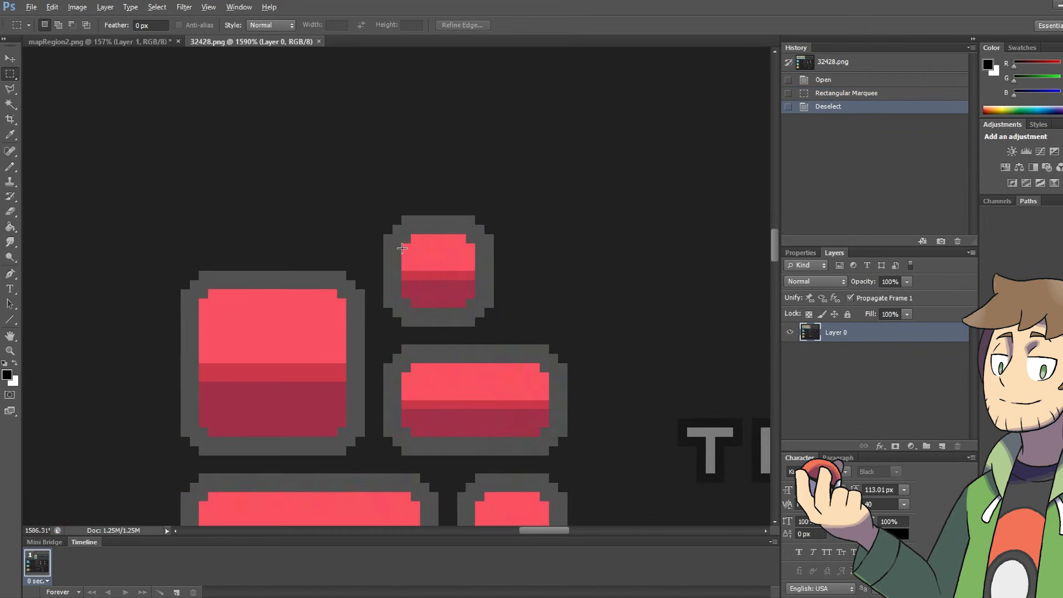
{"action": "scroll", "coordinate": [402, 248], "scroll_direction": "down", "scroll_amount": 5, "text": "alt"}
{"action": "scroll", "coordinate": [388, 264], "scroll_direction": "down", "scroll_amount": 2, "text": "alt"}
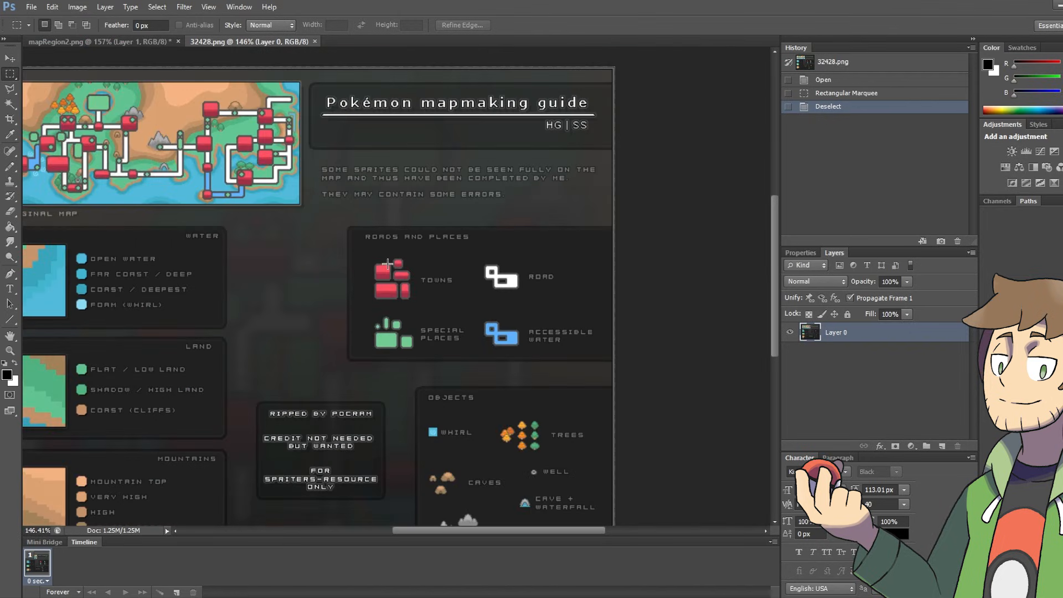
{"action": "scroll", "coordinate": [388, 264], "scroll_direction": "up", "scroll_amount": 6, "text": "alt"}
{"action": "left_click_drag", "start_coordinate": [417, 250], "coordinate": [480, 317]}
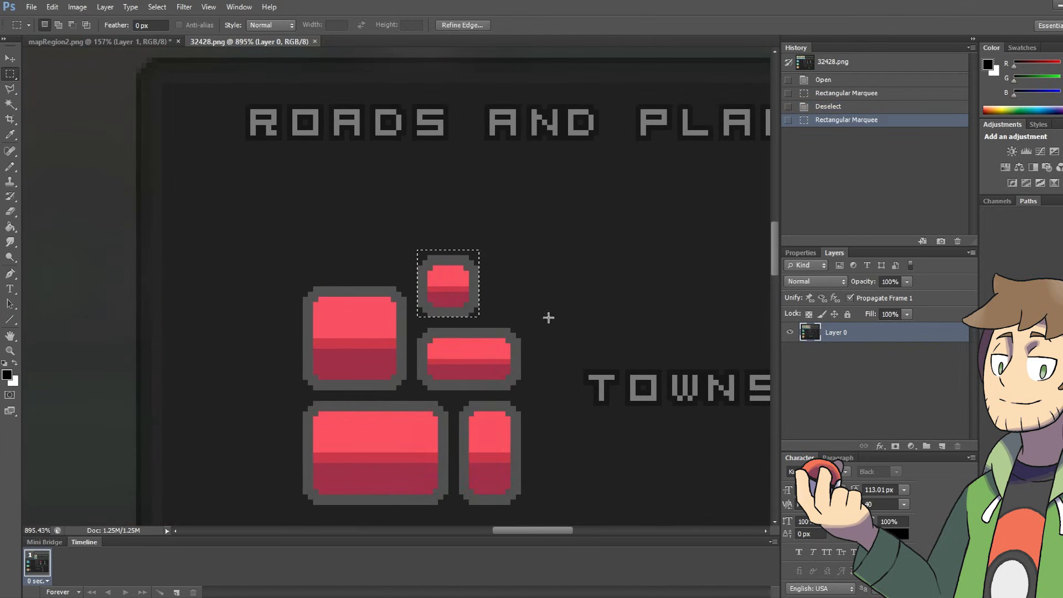
{"action": "left_click", "coordinate": [117, 42]}
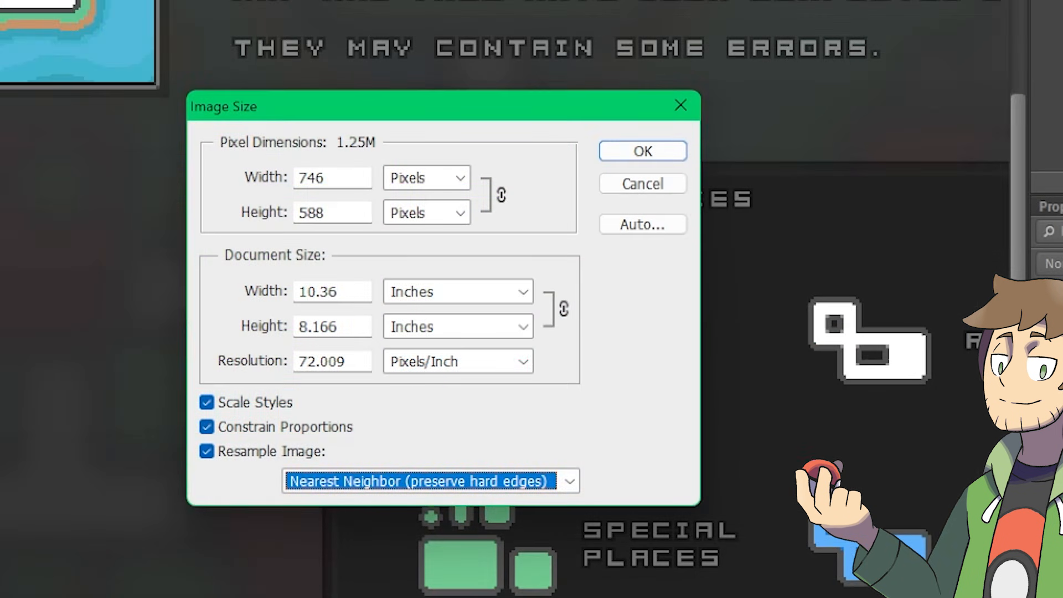
Step: Resize the guide image 32428.png to 1492 pixels wide with constrained proportions and Nearest Neighbor resampling
{"action": "left_click_drag", "start_coordinate": [329, 179], "coordinate": [272, 179]}
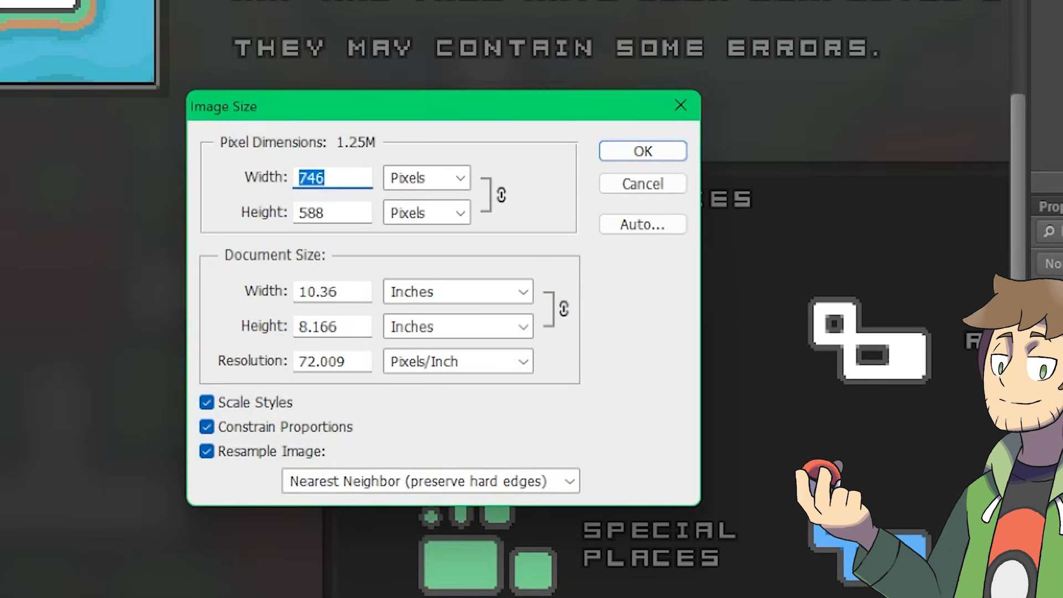
{"action": "type", "text": "1492"}
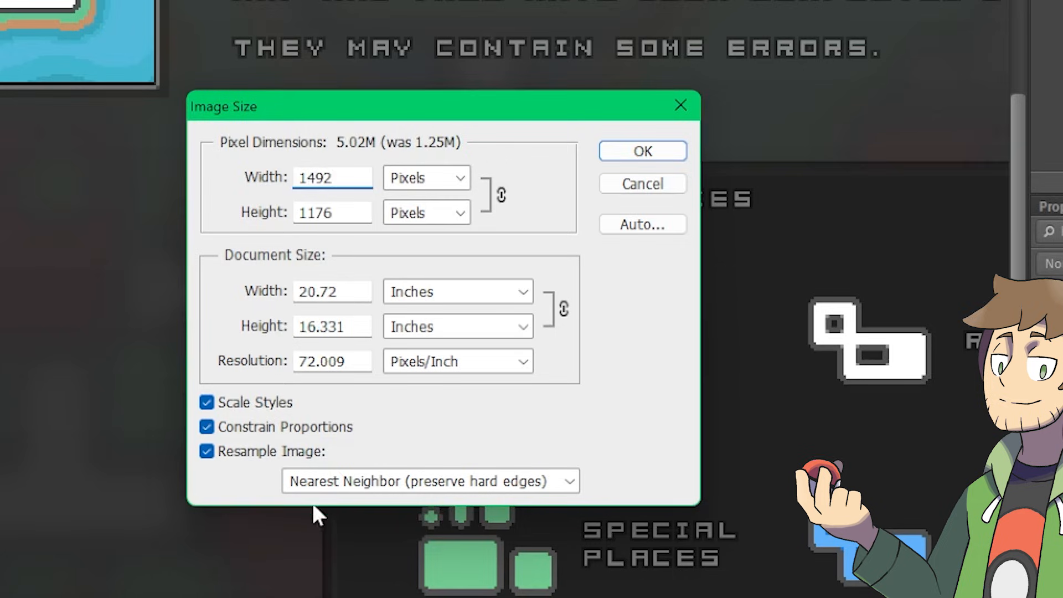
{"action": "left_click", "coordinate": [326, 485]}
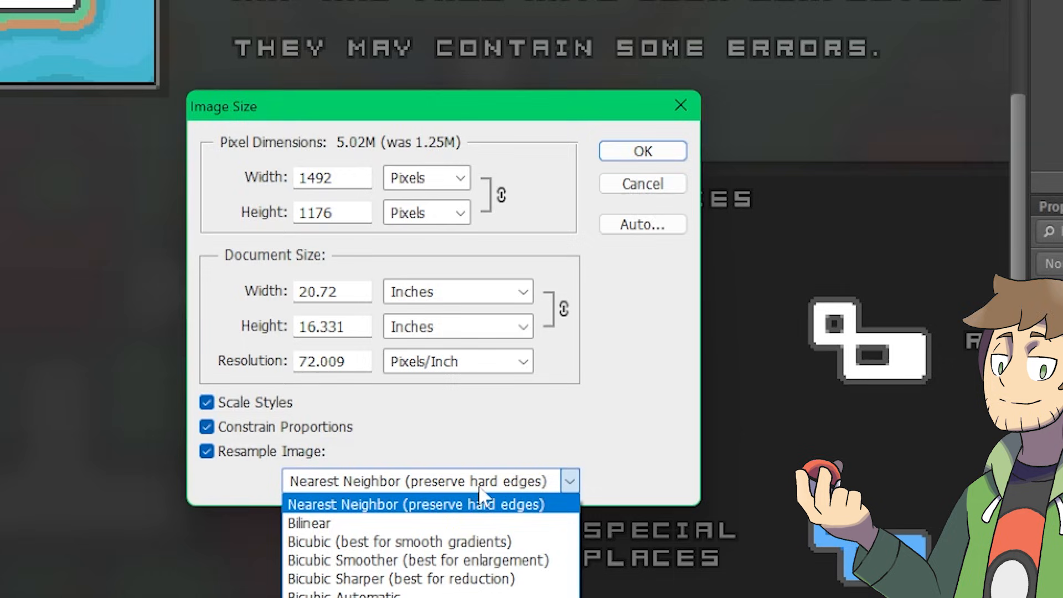
{"action": "left_click", "coordinate": [626, 151]}
{"action": "left_click", "coordinate": [630, 152]}
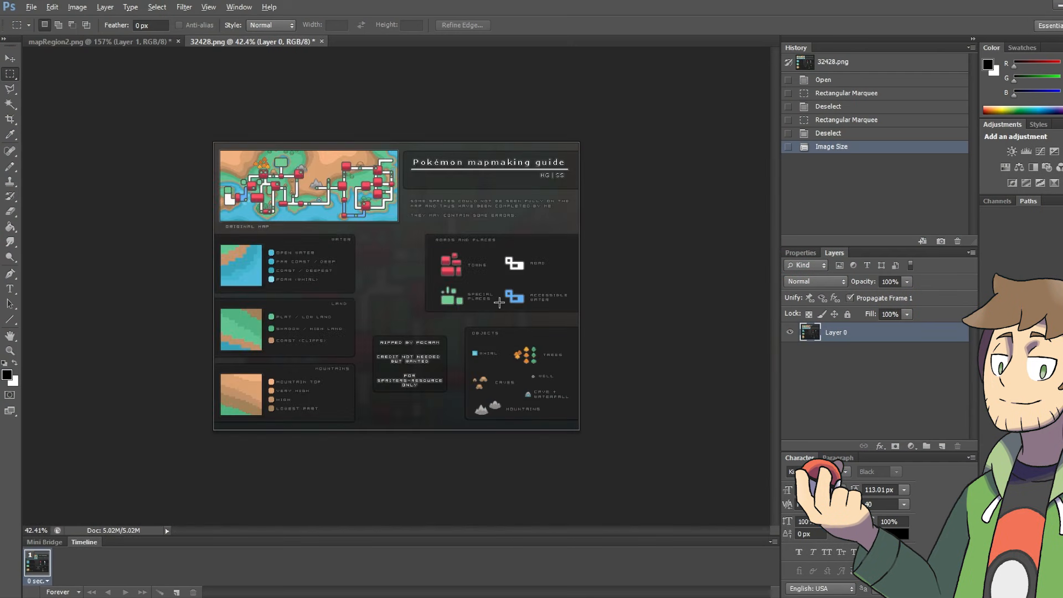
Step: Copy the smallest red town sprite from the enlarged 32428.png and paste it into mapRegion2.png
{"action": "scroll", "coordinate": [437, 290], "scroll_direction": "up", "scroll_amount": 9, "text": "alt"}
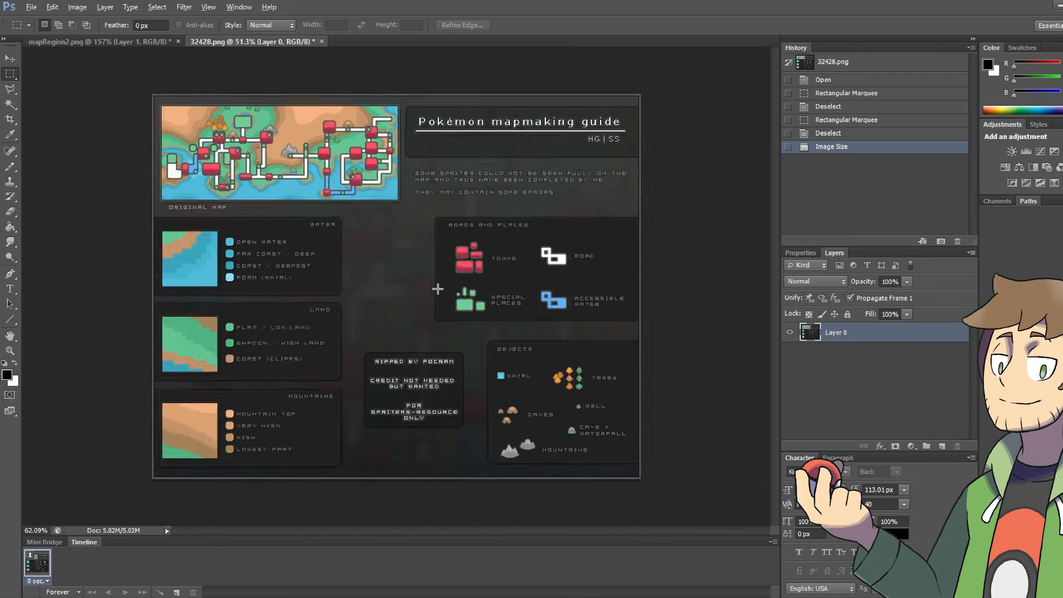
{"action": "scroll", "coordinate": [511, 195], "scroll_direction": "up", "scroll_amount": 4, "text": "alt"}
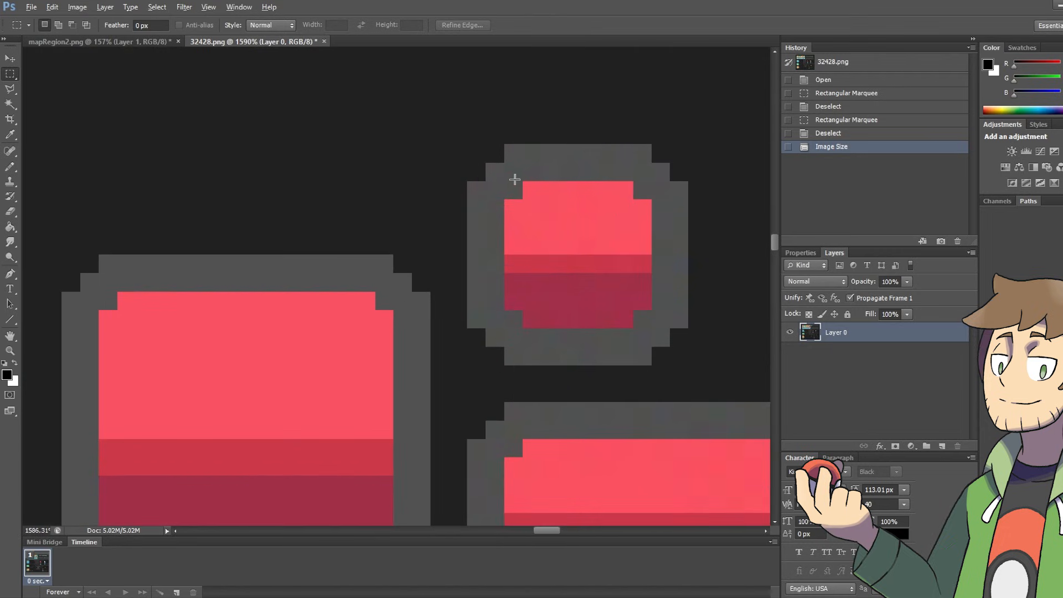
{"action": "left_click_drag", "start_coordinate": [507, 181], "coordinate": [520, 196]}
{"action": "left_click_drag", "start_coordinate": [513, 190], "coordinate": [514, 189]}
{"action": "left_click", "coordinate": [516, 189]}
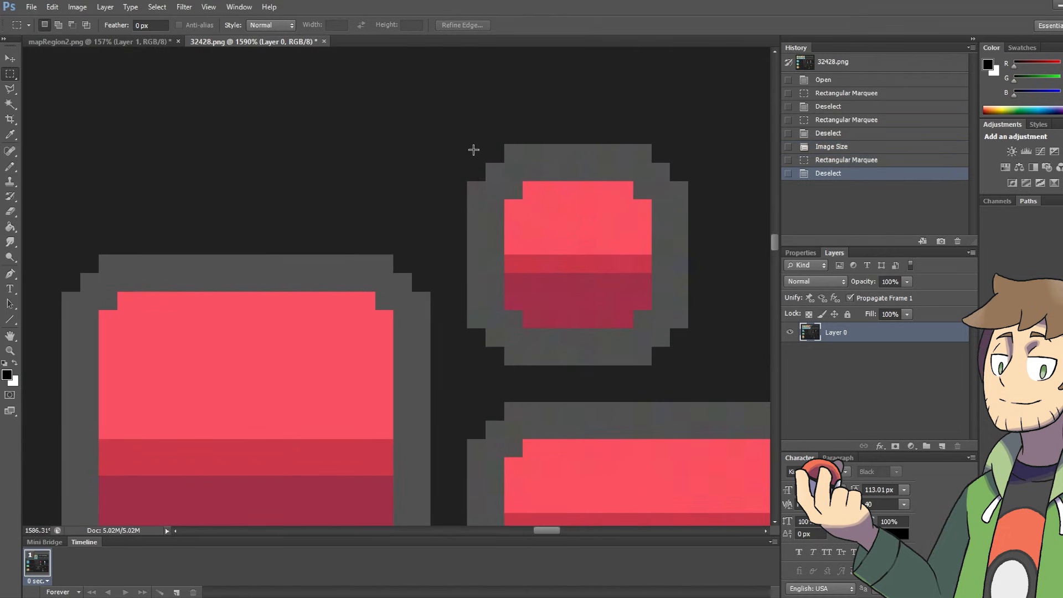
{"action": "left_click_drag", "start_coordinate": [468, 144], "coordinate": [689, 365]}
{"action": "left_click", "coordinate": [340, 226]}
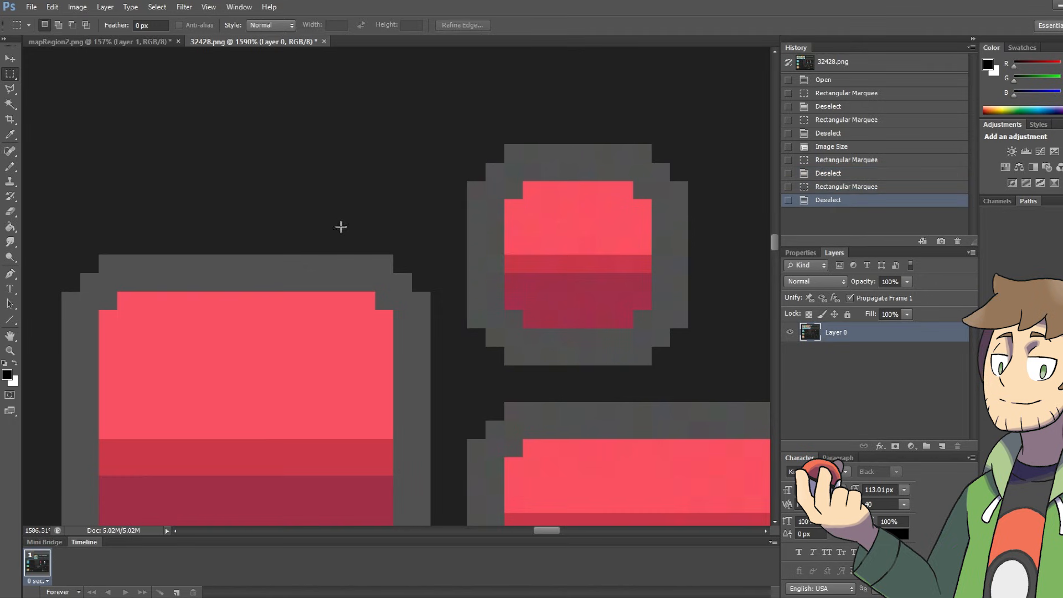
{"action": "left_click", "coordinate": [132, 40]}
{"action": "key", "text": "ctrl+v"}
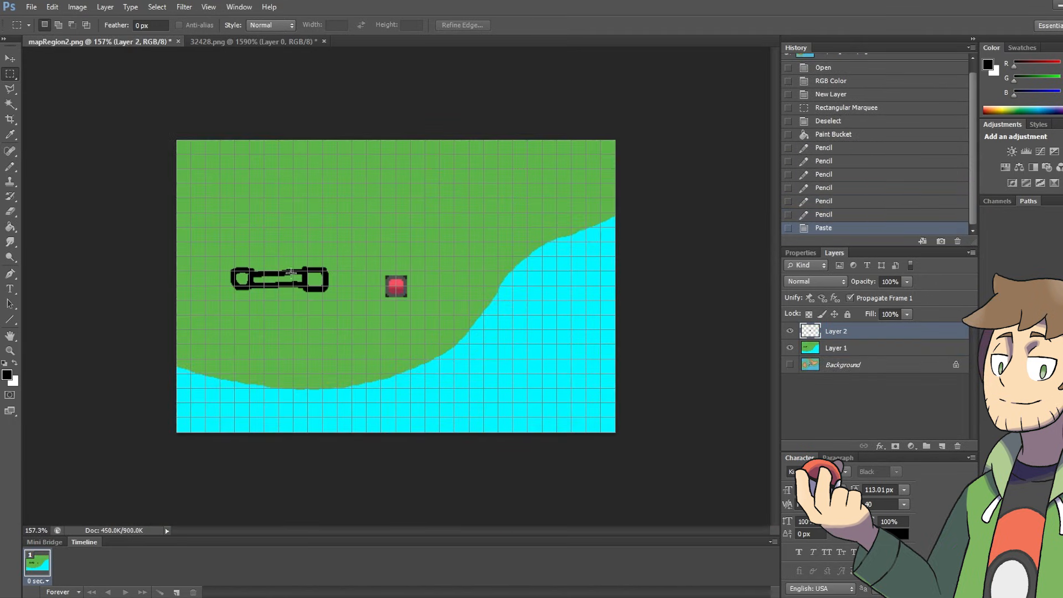
Step: Move the pasted town sprite closer to the black outlines so its red centre fits one grid square
{"action": "key", "text": "v"}
{"action": "scroll", "coordinate": [335, 288], "scroll_direction": "up", "scroll_amount": 3, "text": "alt"}
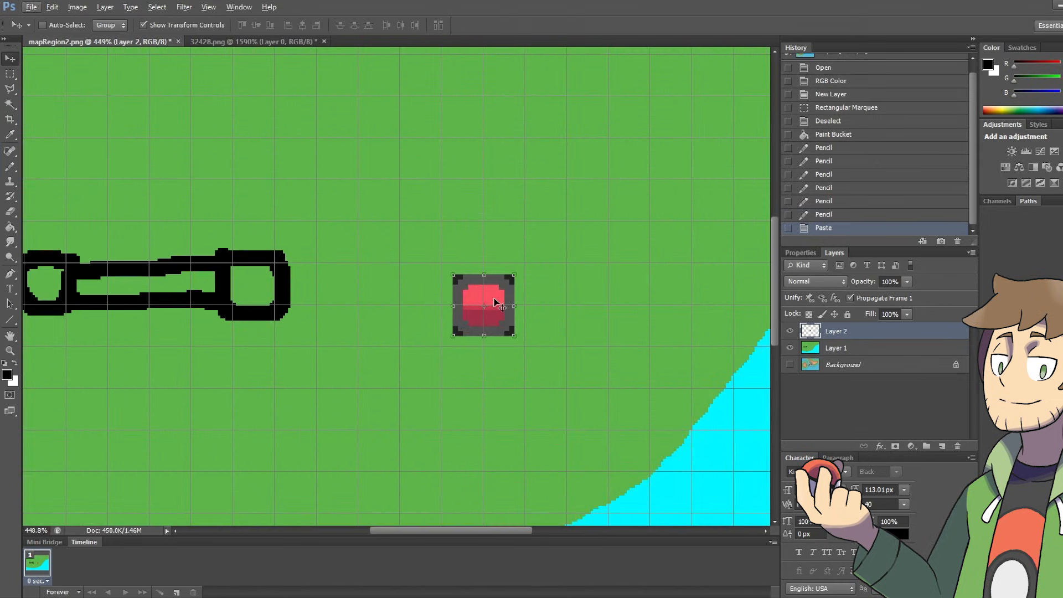
{"action": "mouse_move", "coordinate": [490, 299]}
{"action": "left_mouse_down"}
{"action": "mouse_move", "coordinate": [372, 270]}
{"action": "mouse_move", "coordinate": [363, 280]}
{"action": "mouse_move", "coordinate": [390, 278]}
{"action": "left_mouse_up"}
{"action": "scroll", "coordinate": [393, 301], "scroll_direction": "up", "scroll_amount": 2, "text": "alt"}
{"action": "scroll", "coordinate": [356, 289], "scroll_direction": "up", "scroll_amount": 1, "text": "alt"}
Step: Erase the four dark corner areas around the pasted red town sprite with the Magic Eraser
{"action": "left_click", "coordinate": [10, 213]}
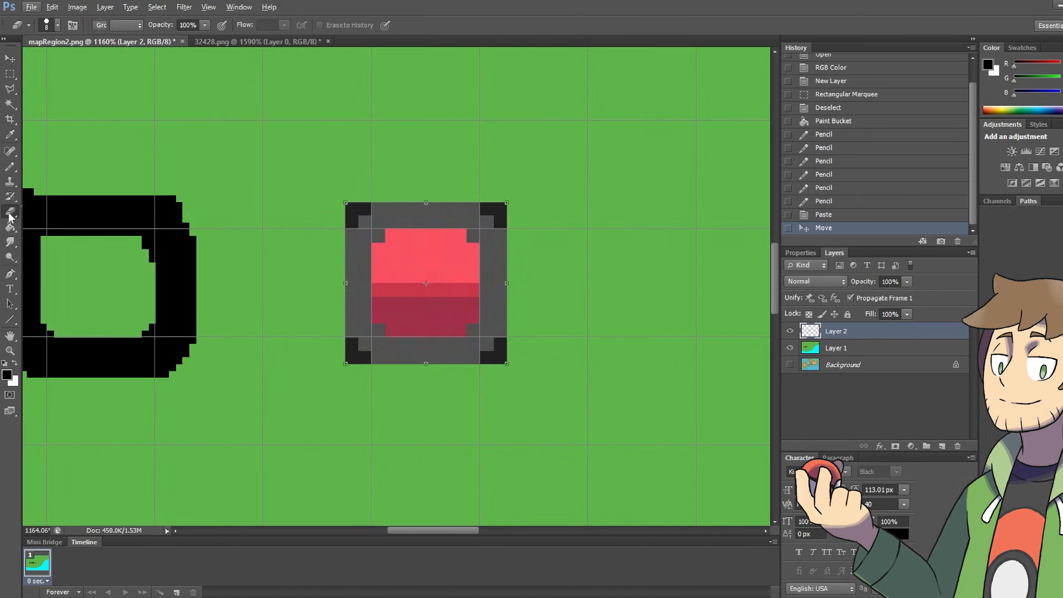
{"action": "right_click", "coordinate": [10, 213]}
{"action": "left_click", "coordinate": [31, 229]}
{"action": "left_click", "coordinate": [360, 210]}
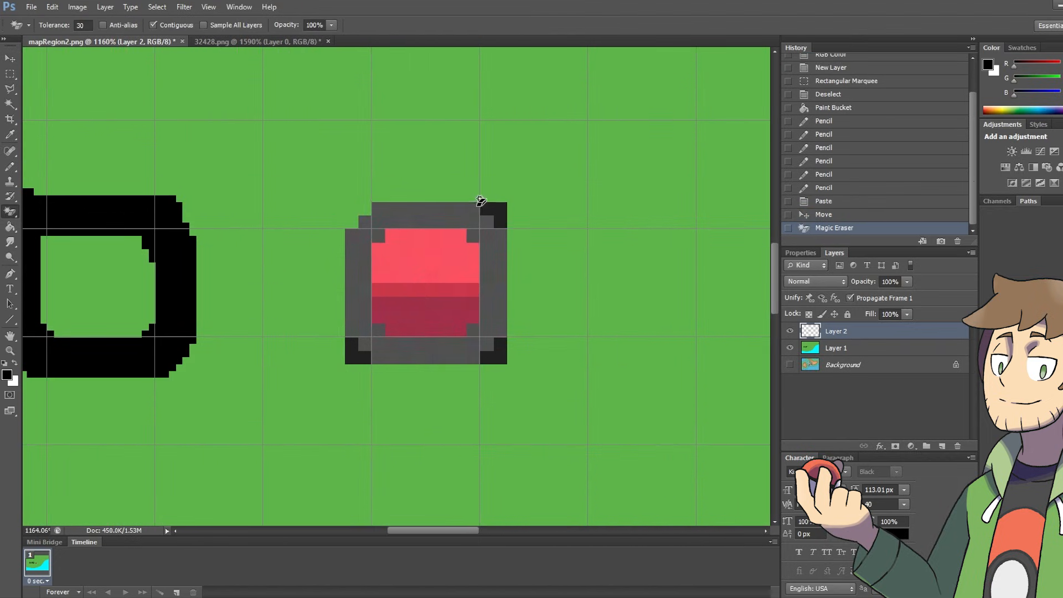
{"action": "left_click", "coordinate": [481, 203]}
{"action": "left_click", "coordinate": [497, 351]}
{"action": "left_click", "coordinate": [353, 349]}
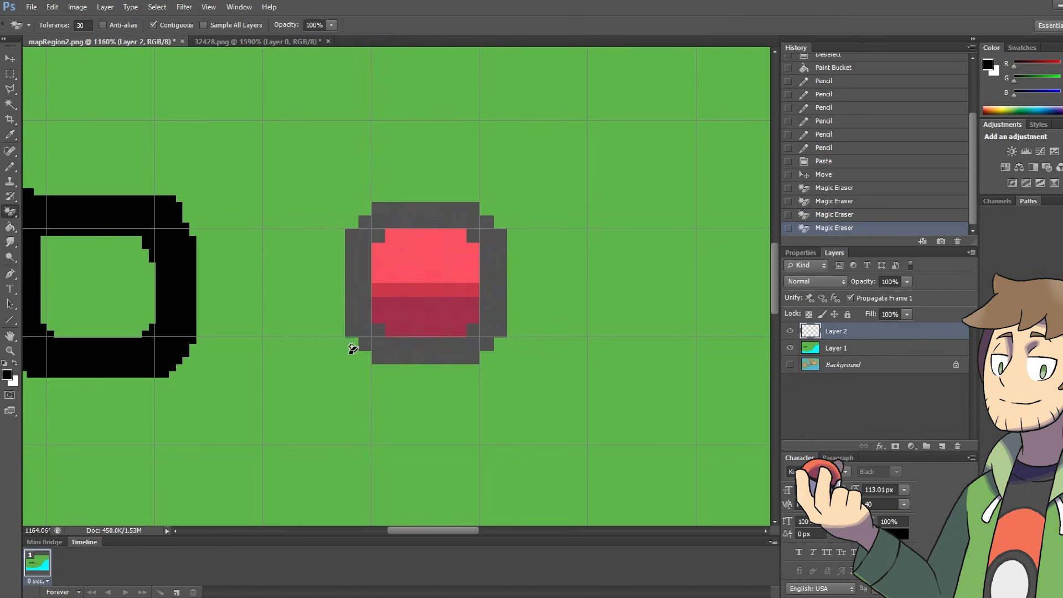
{"action": "key", "text": "v"}
{"action": "scroll", "coordinate": [418, 273], "scroll_direction": "down", "scroll_amount": 6, "text": "alt"}
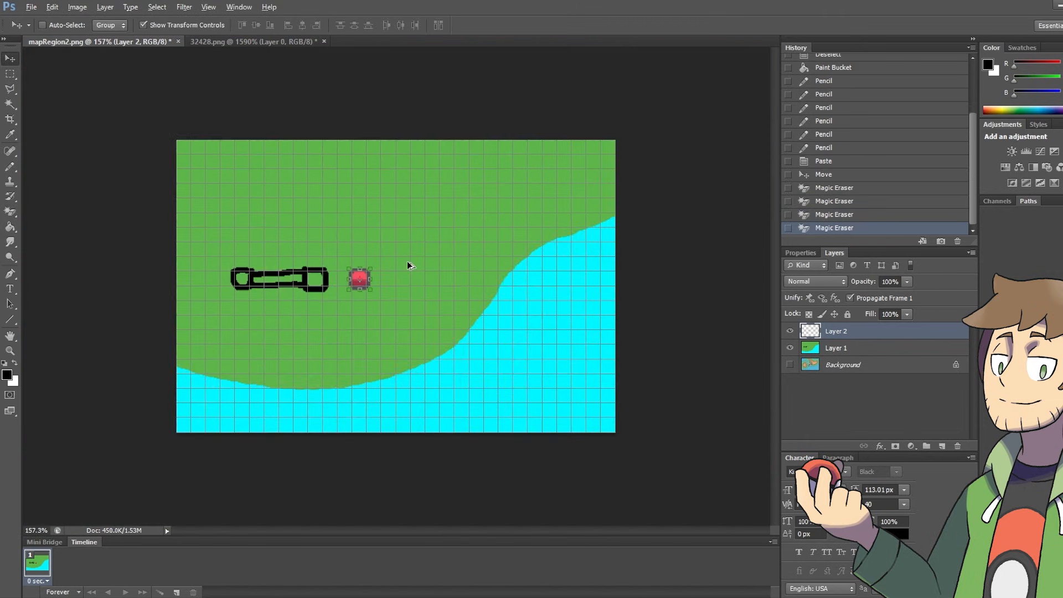
{"action": "scroll", "coordinate": [407, 261], "scroll_direction": "up", "scroll_amount": 2, "text": "alt"}
{"action": "scroll", "coordinate": [278, 299], "scroll_direction": "up", "scroll_amount": 2, "text": "alt"}
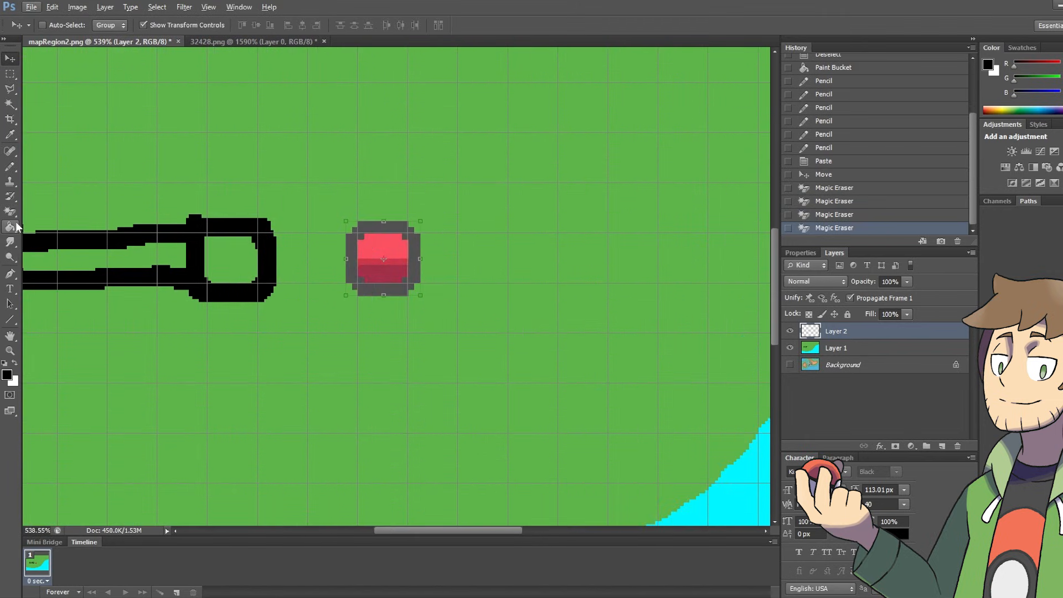
Step: Sample the sprite's light red upper band, shift its hue to 223° (5281fa), and fill the band with that blue
{"action": "scroll", "coordinate": [332, 246], "scroll_direction": "up", "scroll_amount": 3, "text": "alt"}
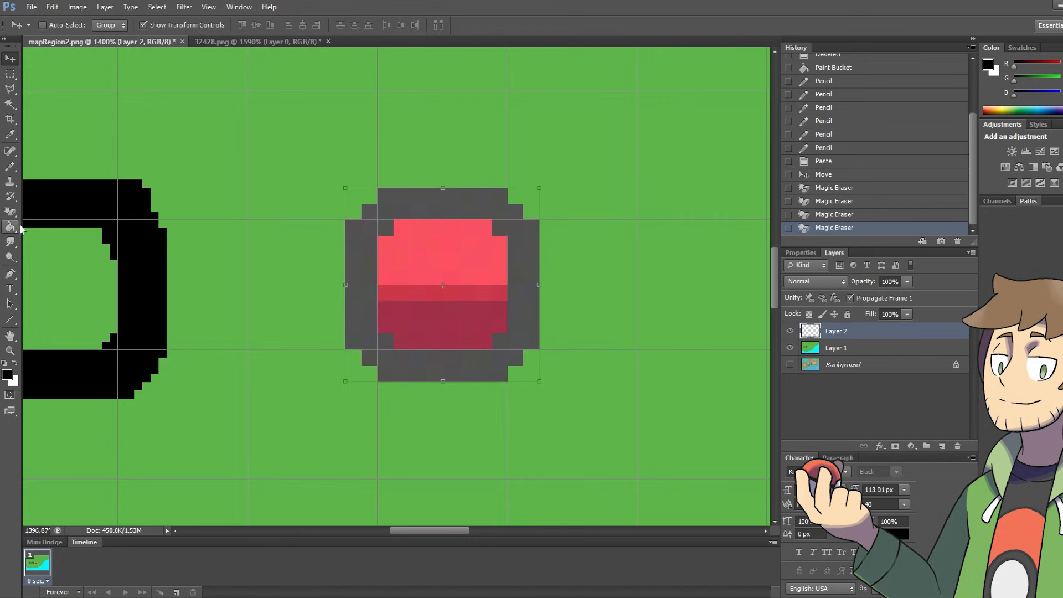
{"action": "left_click", "coordinate": [12, 227]}
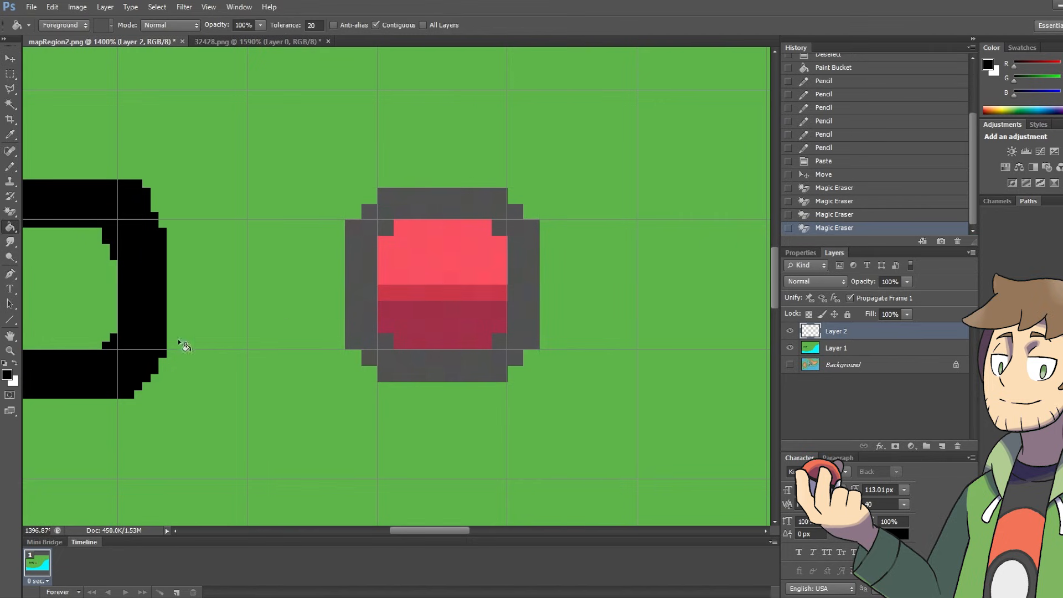
{"action": "left_click", "coordinate": [7, 375]}
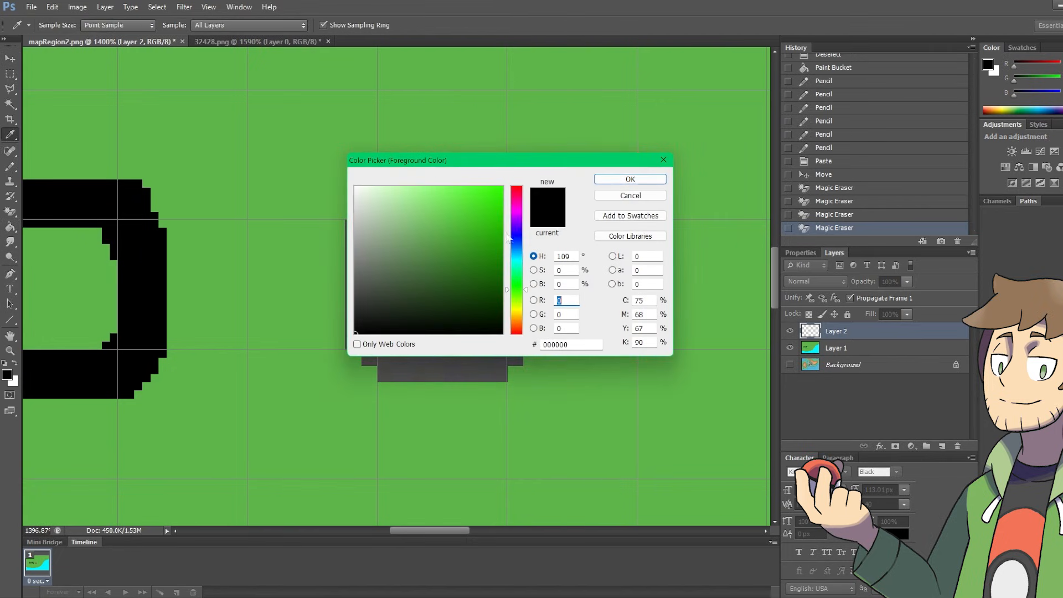
{"action": "left_click", "coordinate": [630, 196]}
{"action": "left_click", "coordinate": [445, 253], "text": "alt"}
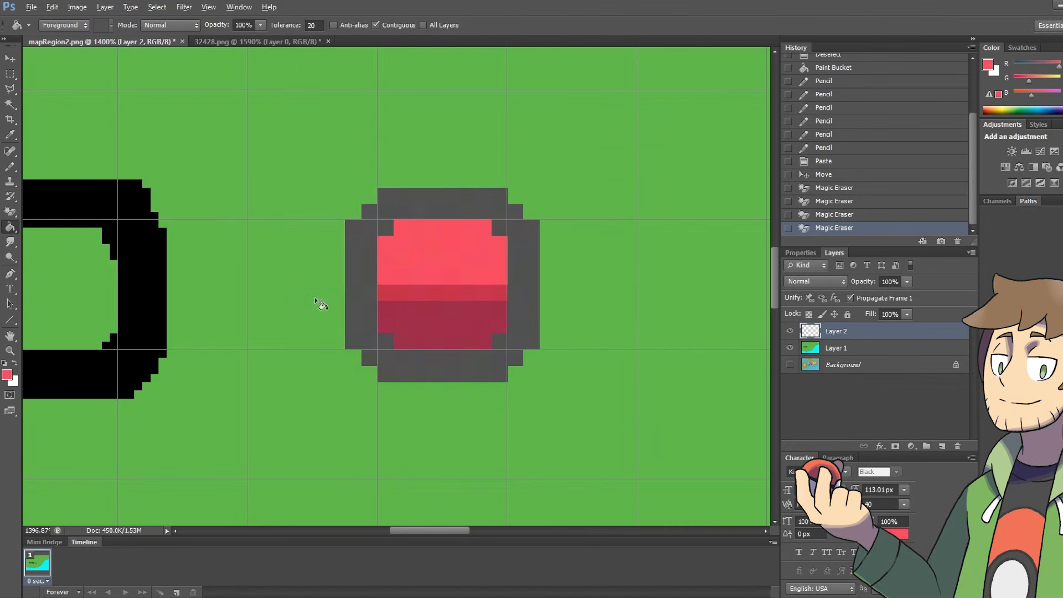
{"action": "left_click", "coordinate": [8, 375]}
{"action": "left_click", "coordinate": [516, 242]}
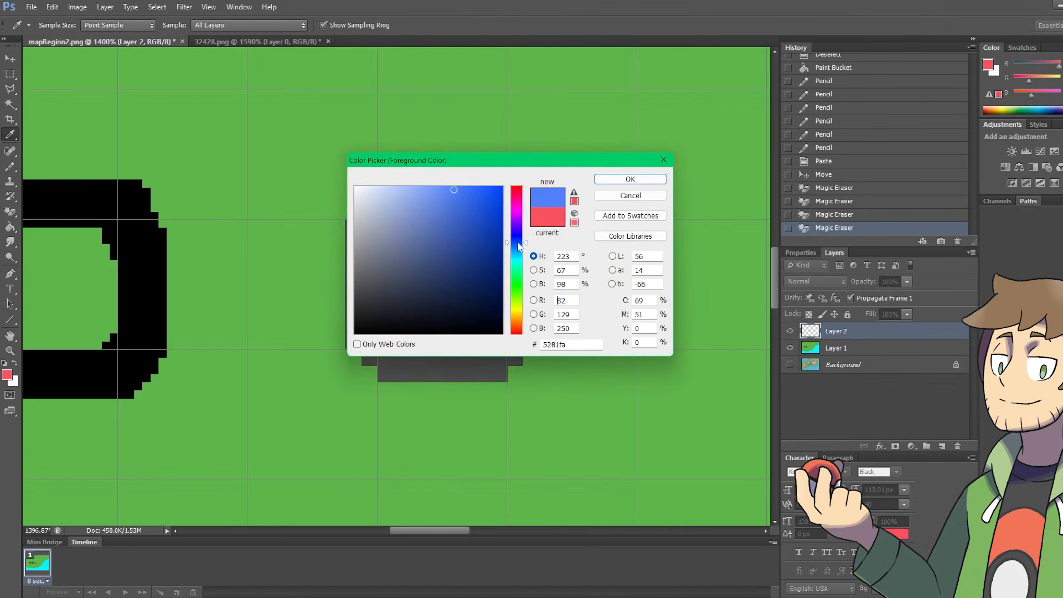
{"action": "left_click", "coordinate": [614, 180]}
{"action": "left_click", "coordinate": [435, 254]}
Step: Sample the sprite's thin middle red stripe, shift only its hue to blue, and fill the stripe with it
{"action": "left_click", "coordinate": [433, 294], "text": "alt"}
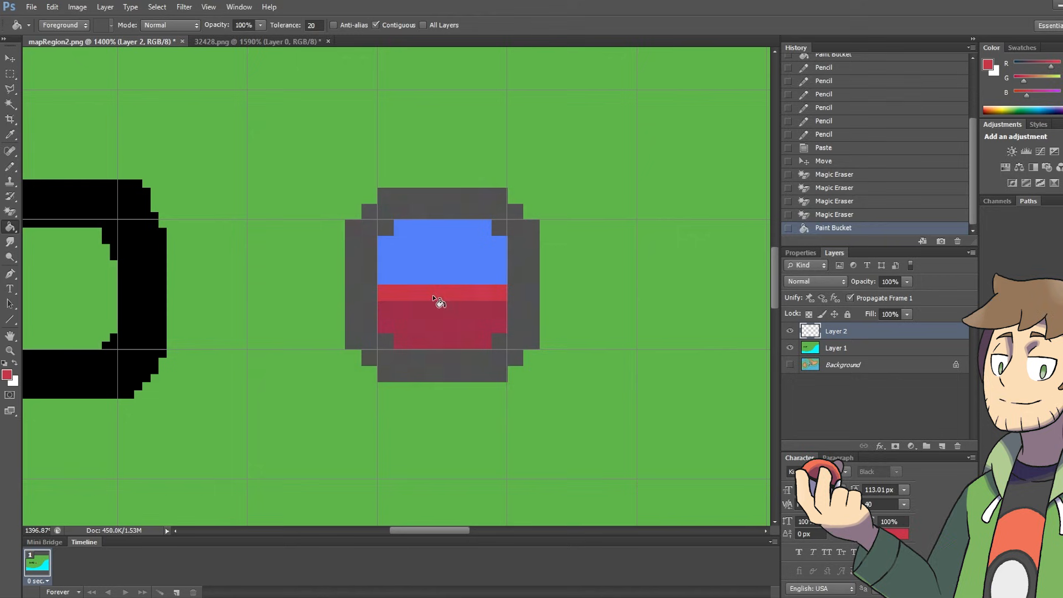
{"action": "left_click", "coordinate": [7, 375]}
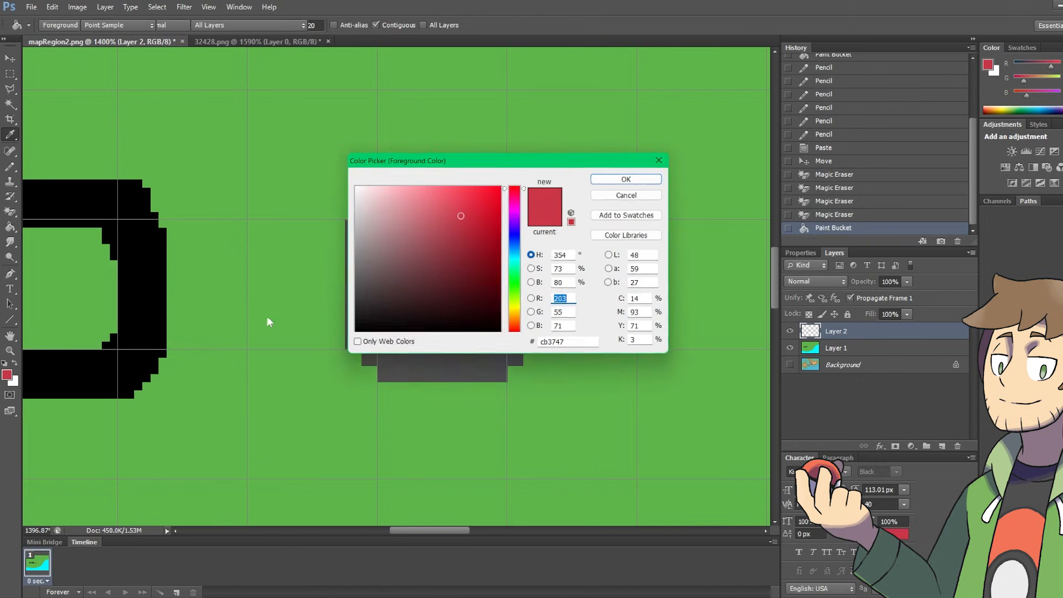
{"action": "left_click", "coordinate": [516, 246]}
{"action": "left_click", "coordinate": [618, 180]}
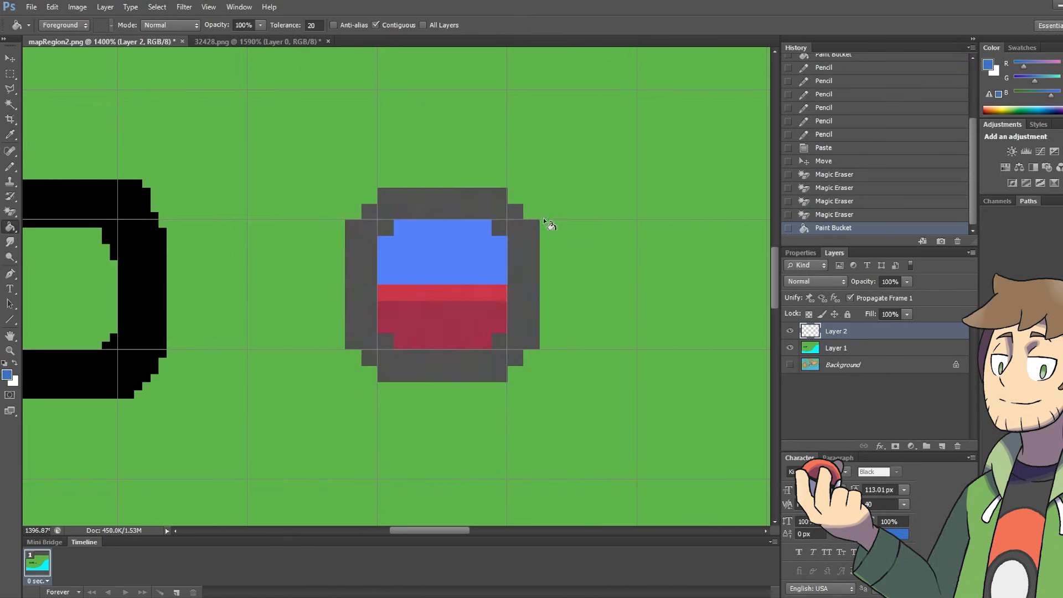
{"action": "left_click", "coordinate": [424, 293]}
Step: Sample the sprite's dark red lower band, shift its hue to 222° (3053a2), and fill the band with that dark blue
{"action": "left_click", "coordinate": [434, 316], "text": "alt"}
{"action": "left_click", "coordinate": [8, 375]}
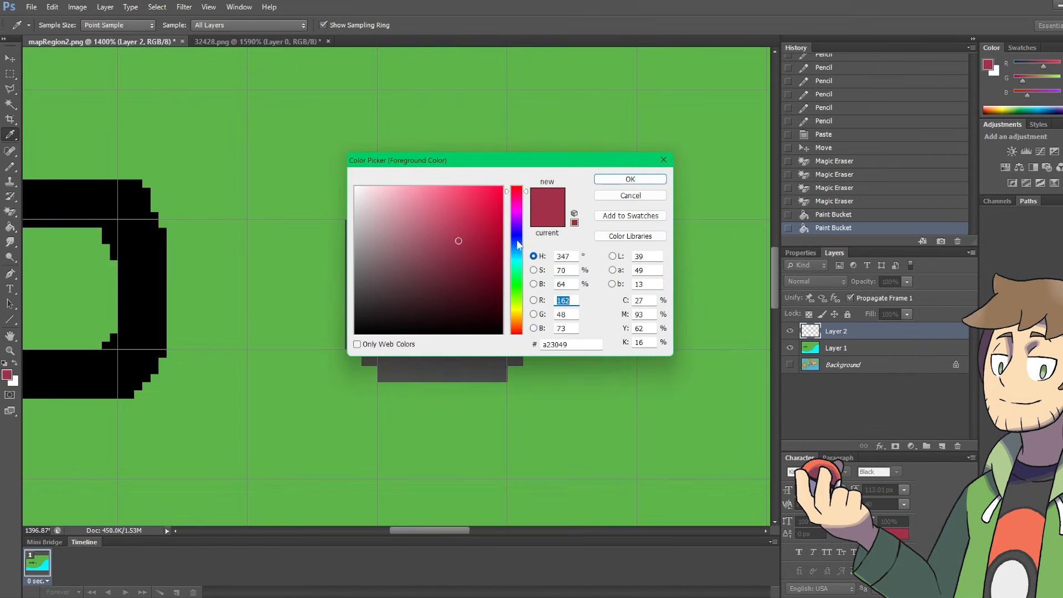
{"action": "left_click", "coordinate": [516, 243]}
{"action": "left_click", "coordinate": [624, 179]}
{"action": "left_click", "coordinate": [469, 317]}
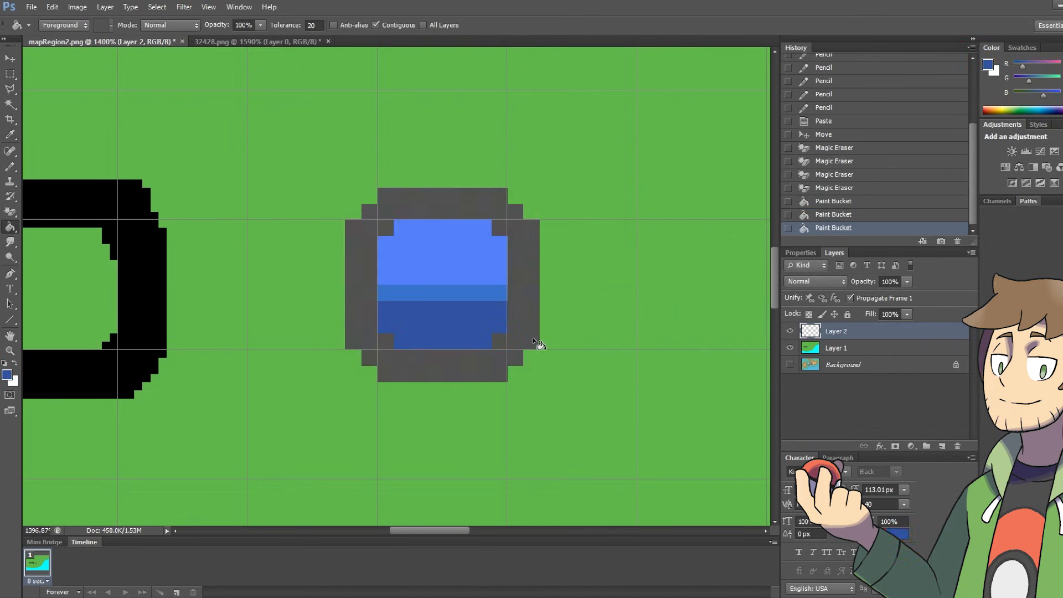
Step: Duplicate the blue town sprite three grid squares to its right and activate the Paint Bucket tool for the copy
{"action": "scroll", "coordinate": [468, 270], "scroll_direction": "down", "scroll_amount": 2, "text": "alt"}
{"action": "scroll", "coordinate": [468, 269], "scroll_direction": "down", "scroll_amount": 2, "text": "alt"}
{"action": "scroll", "coordinate": [443, 269], "scroll_direction": "up", "scroll_amount": 5, "text": "alt"}
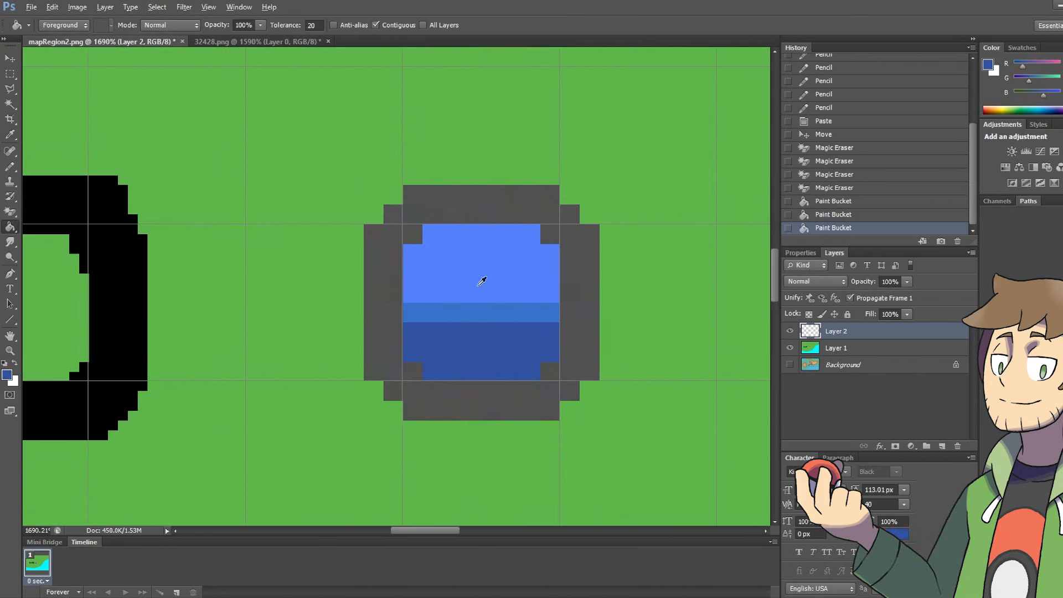
{"action": "scroll", "coordinate": [432, 291], "scroll_direction": "down", "scroll_amount": 5, "text": "alt"}
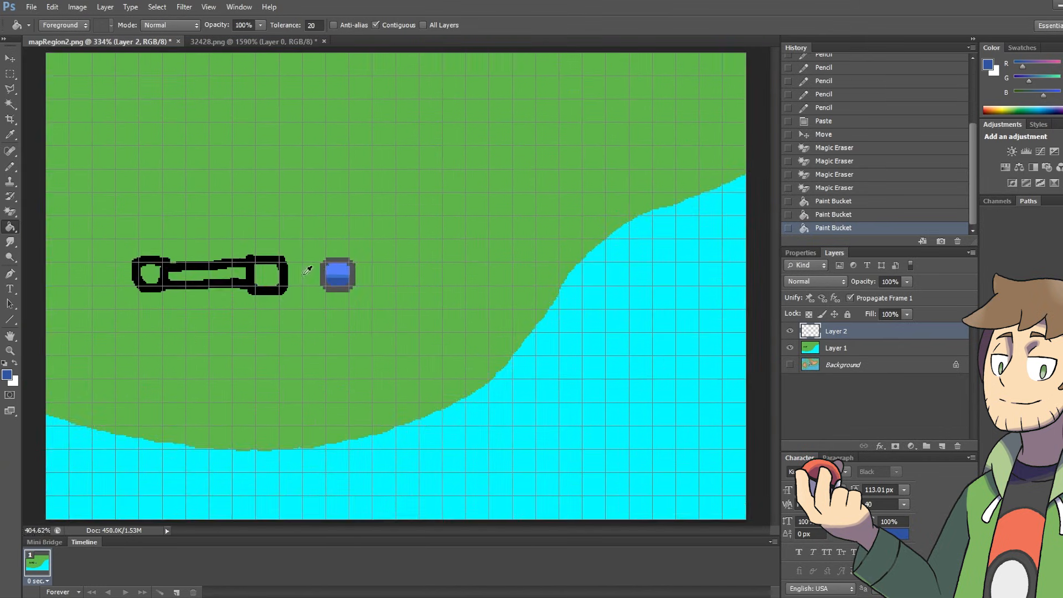
{"action": "scroll", "coordinate": [332, 296], "scroll_direction": "up", "scroll_amount": 3, "text": "alt"}
{"action": "left_click", "coordinate": [10, 58]}
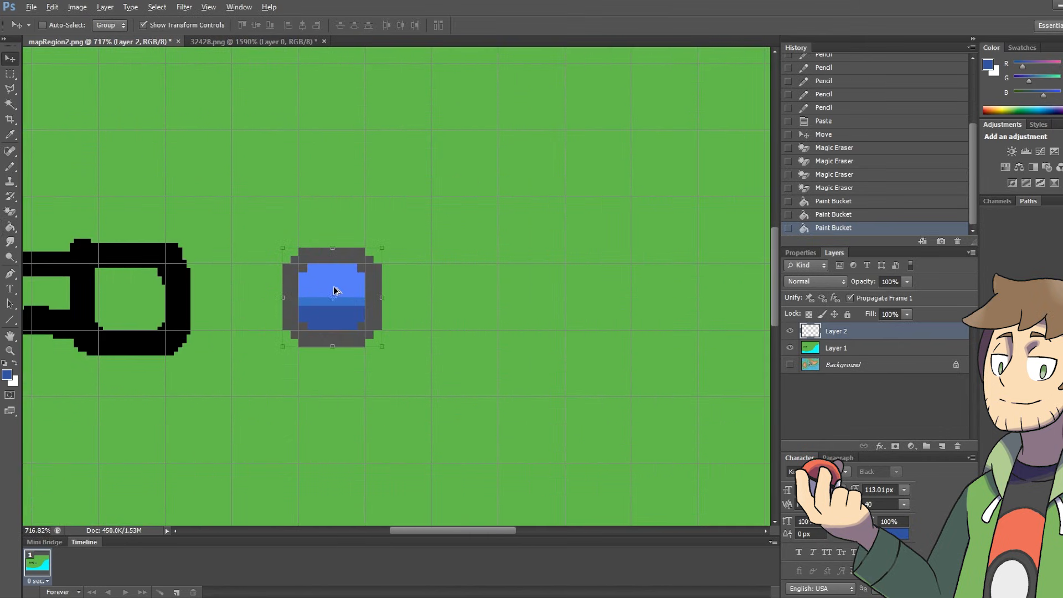
{"action": "left_click_drag", "start_coordinate": [333, 289], "coordinate": [530, 290], "text": "alt"}
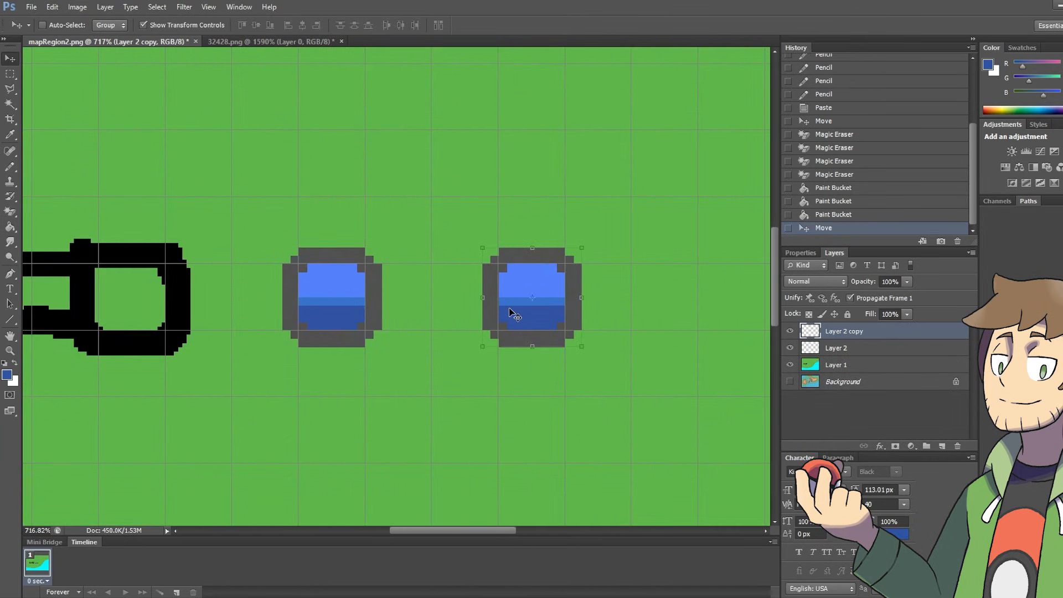
{"action": "scroll", "coordinate": [508, 307], "scroll_direction": "up", "scroll_amount": 2, "text": "alt"}
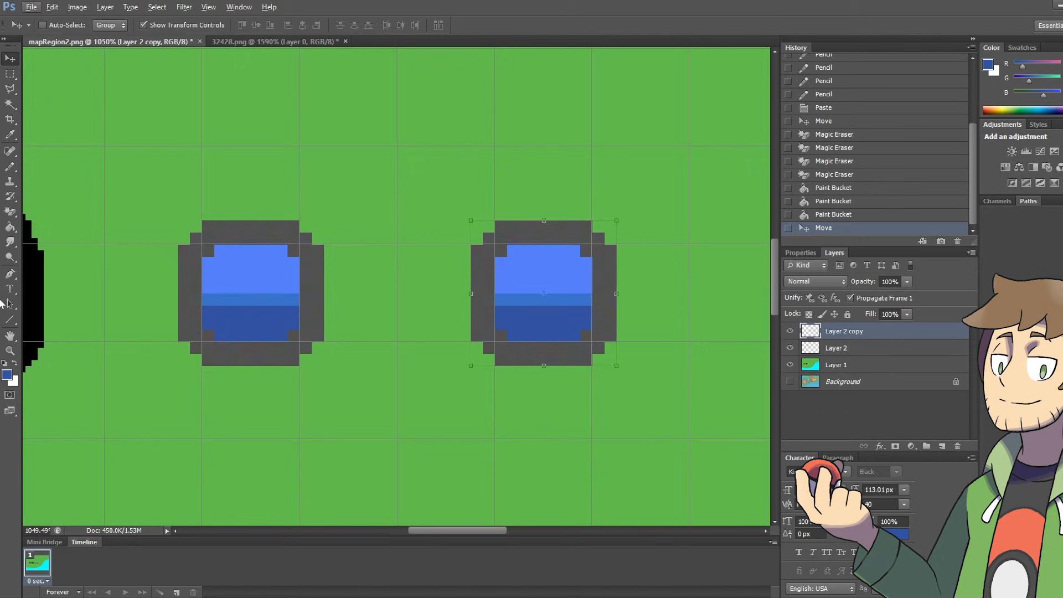
{"action": "left_click", "coordinate": [10, 227]}
{"action": "left_click", "coordinate": [7, 375]}
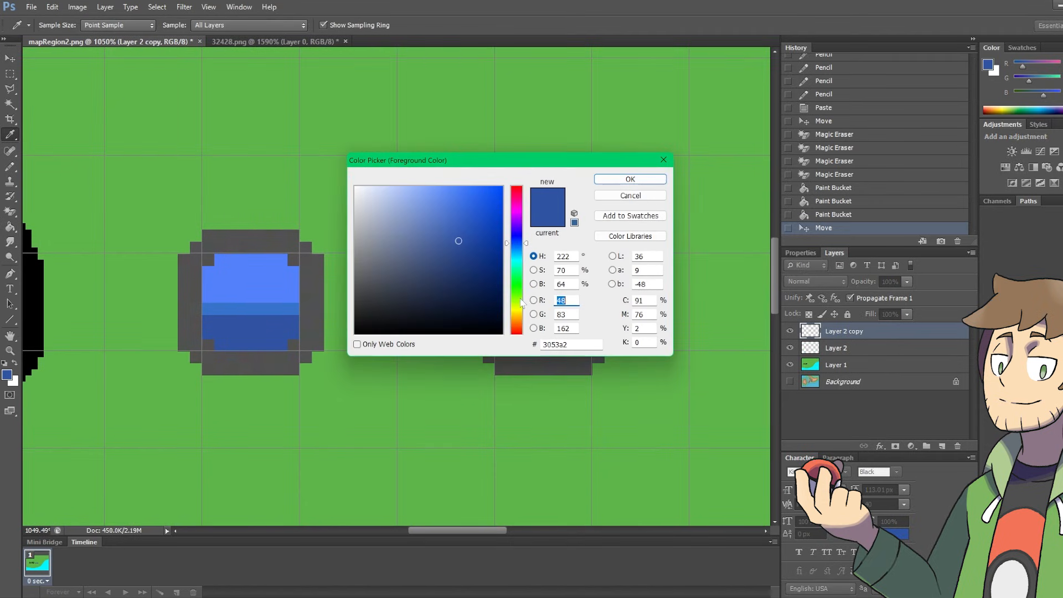
{"action": "left_click_drag", "start_coordinate": [519, 200], "coordinate": [518, 185]}
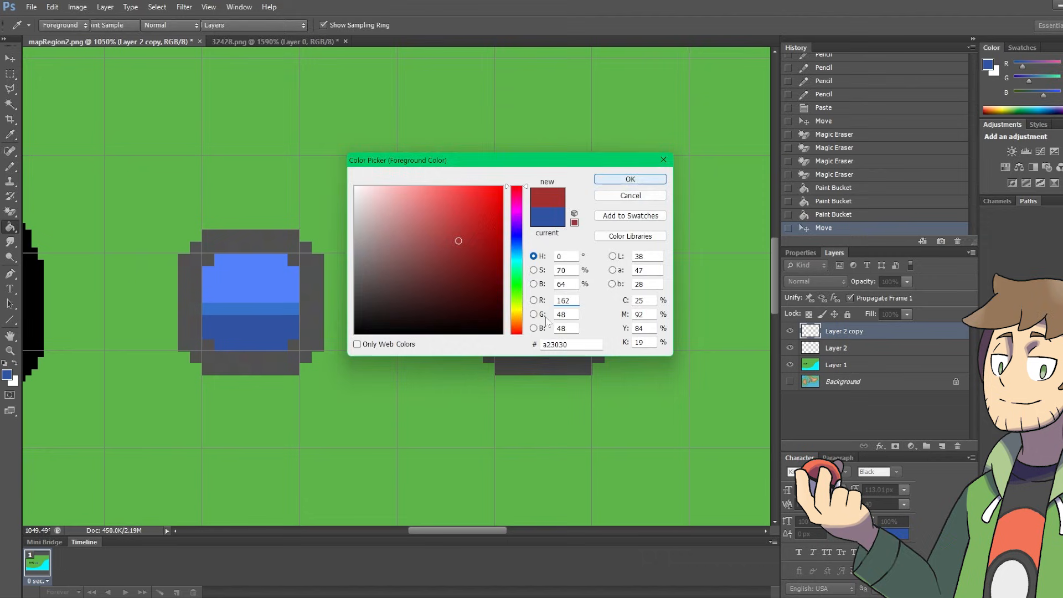
{"action": "key", "text": "Return"}
Step: Sample the copied sprite's light blue upper band, shift its hue to 68° (e4fa53), and fill the band with that yellow
{"action": "left_click", "coordinate": [539, 287], "text": "alt"}
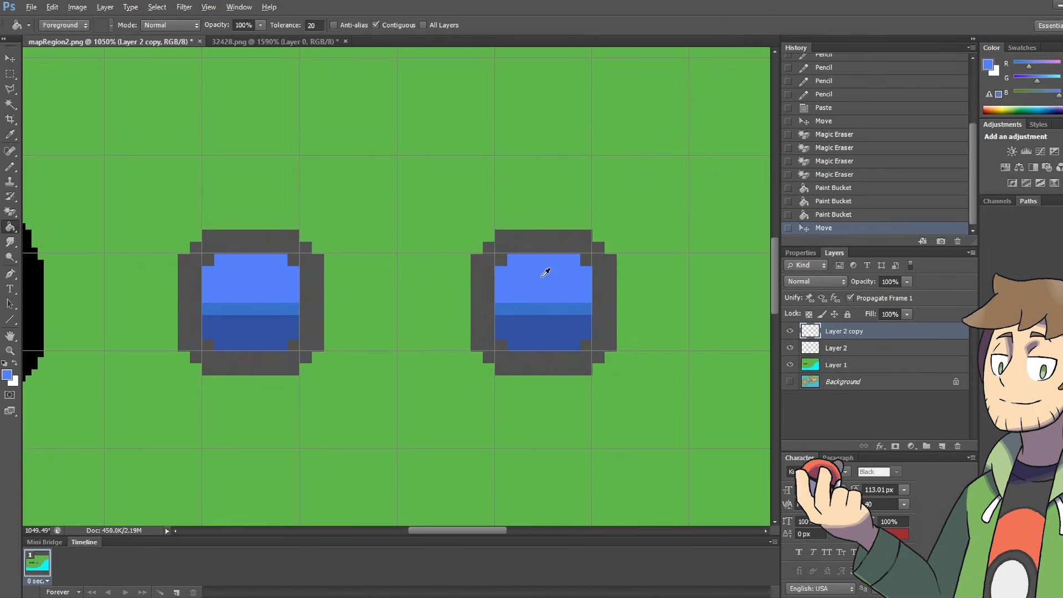
{"action": "left_click", "coordinate": [7, 375]}
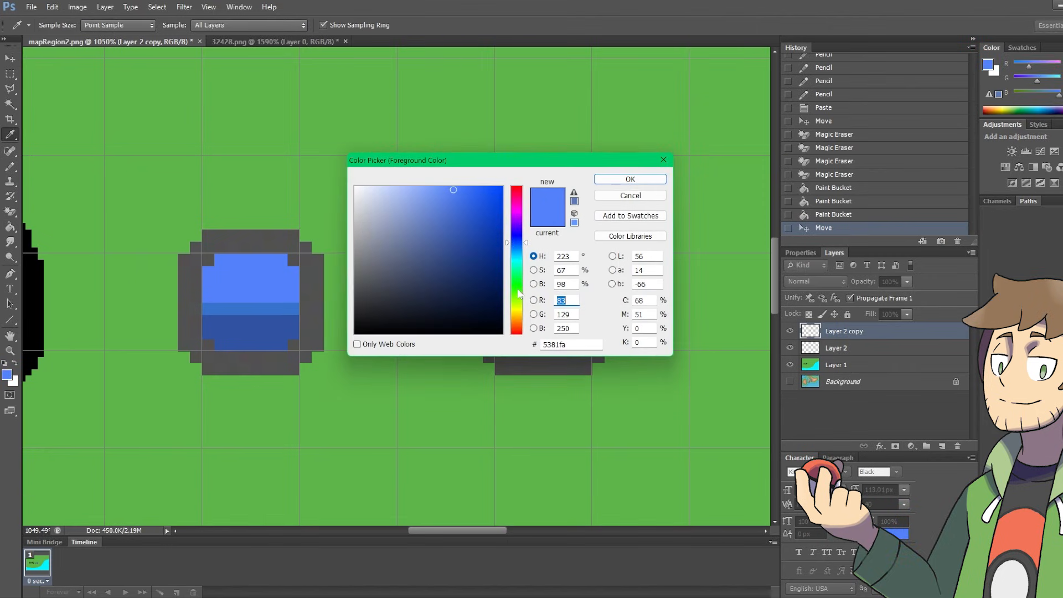
{"action": "left_click_drag", "start_coordinate": [519, 293], "coordinate": [519, 306]}
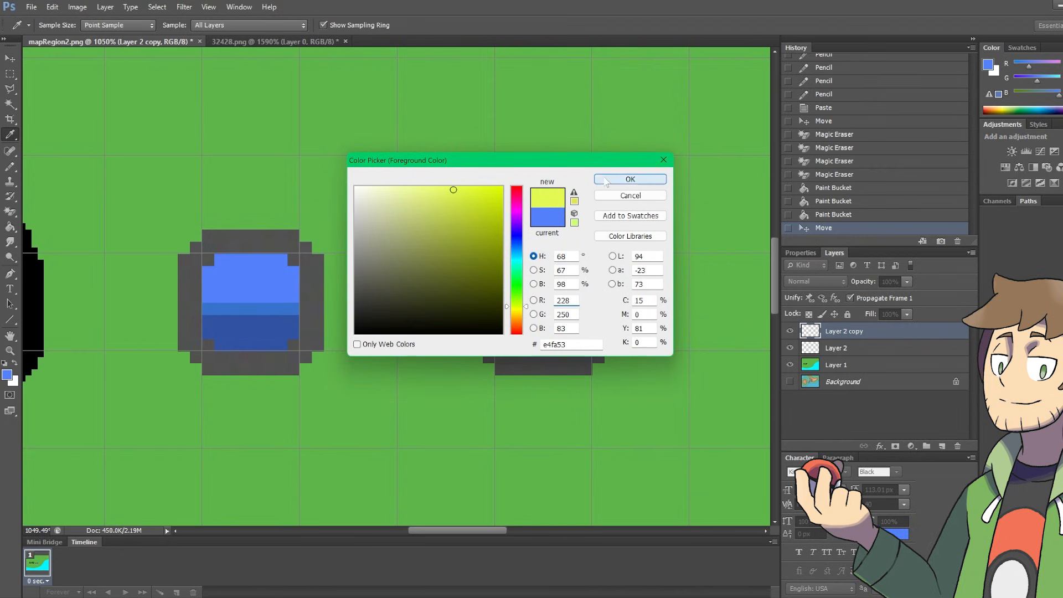
{"action": "left_click", "coordinate": [630, 180]}
{"action": "key", "text": "g"}
{"action": "left_click", "coordinate": [527, 287]}
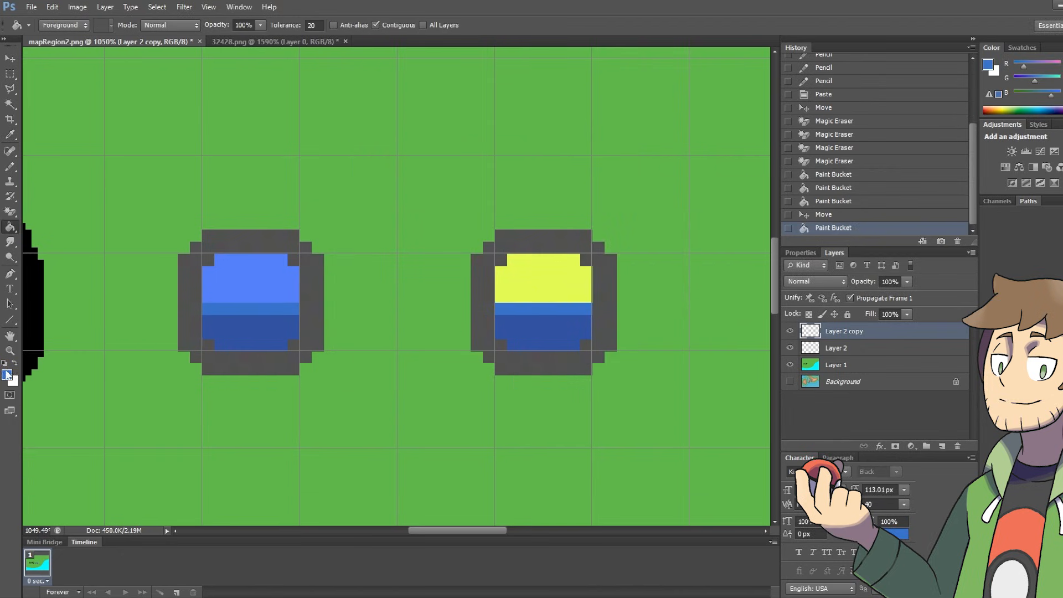
Step: Recolour the copied sprite's thin middle stripe by shifting its hue to 62° (c6cb37) and filling it
{"action": "left_click", "coordinate": [7, 374]}
{"action": "left_click", "coordinate": [517, 309]}
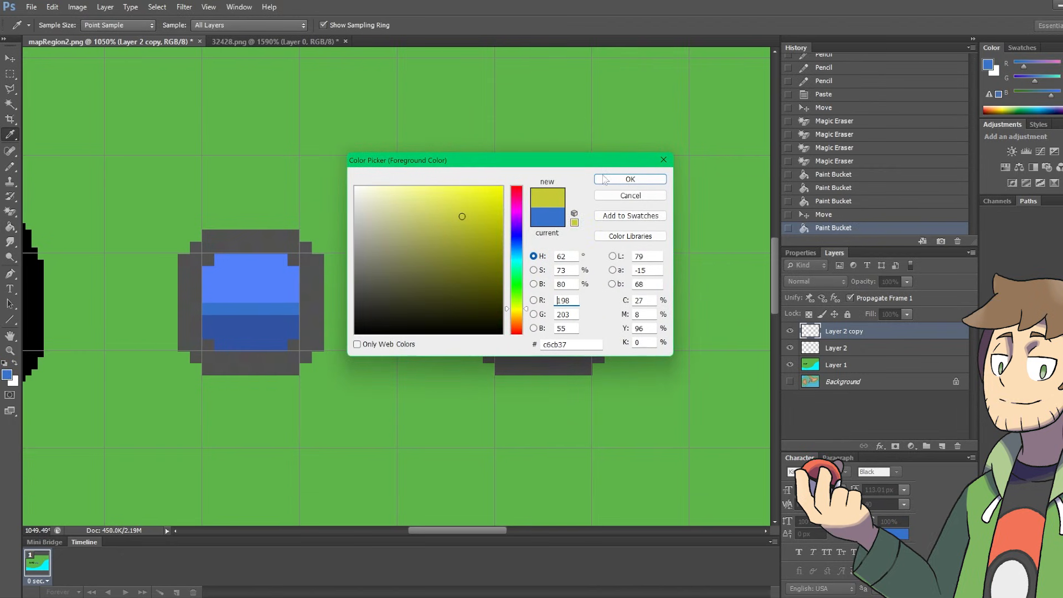
{"action": "left_click", "coordinate": [630, 179]}
{"action": "left_click", "coordinate": [571, 308]}
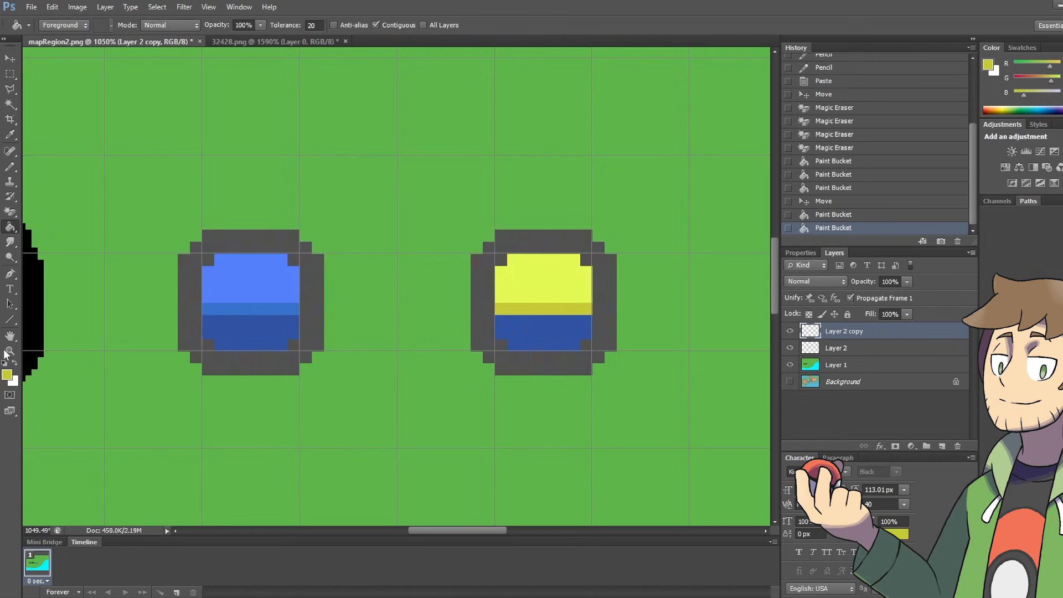
Step: Sample the copied sprite's dark blue lower band, shift its hue to 58° (a29e31), and fill it with that dark yellow
{"action": "key", "text": "i"}
{"action": "left_click", "coordinate": [534, 327]}
{"action": "left_click", "coordinate": [7, 375]}
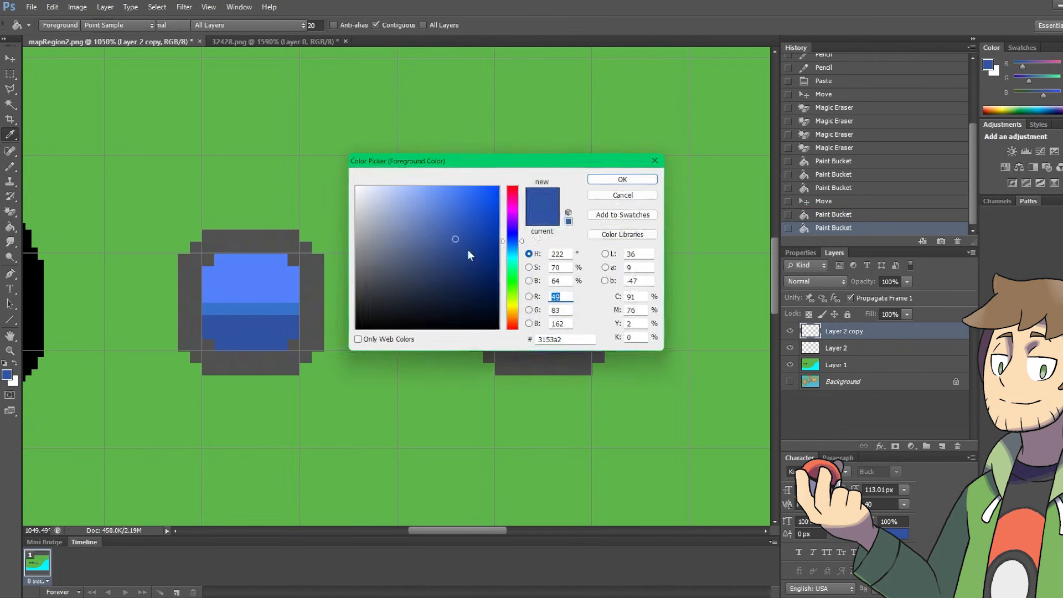
{"action": "left_click", "coordinate": [516, 310]}
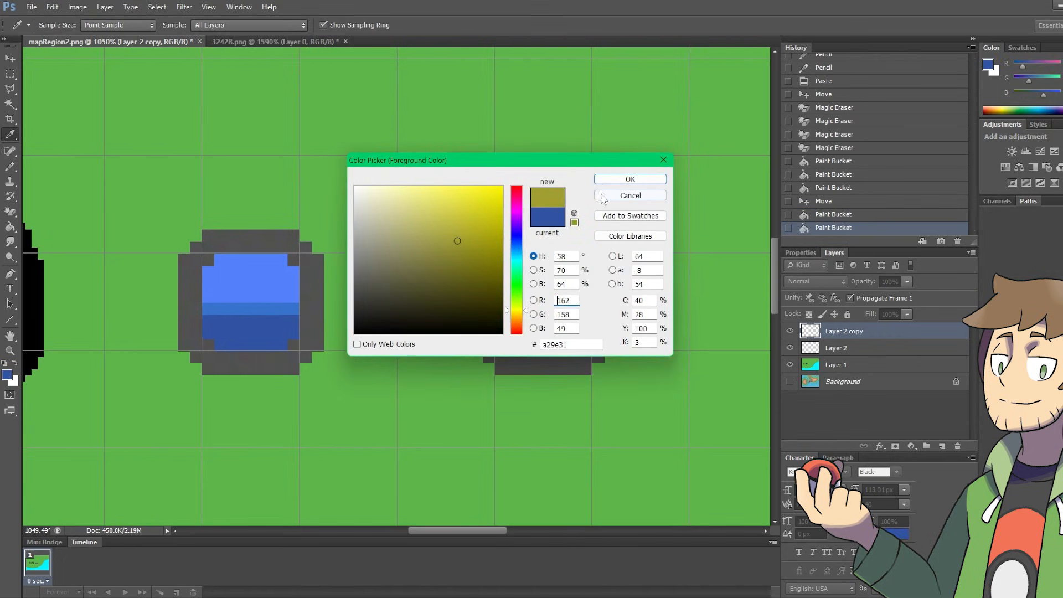
{"action": "left_click", "coordinate": [630, 179]}
{"action": "left_click", "coordinate": [545, 332]}
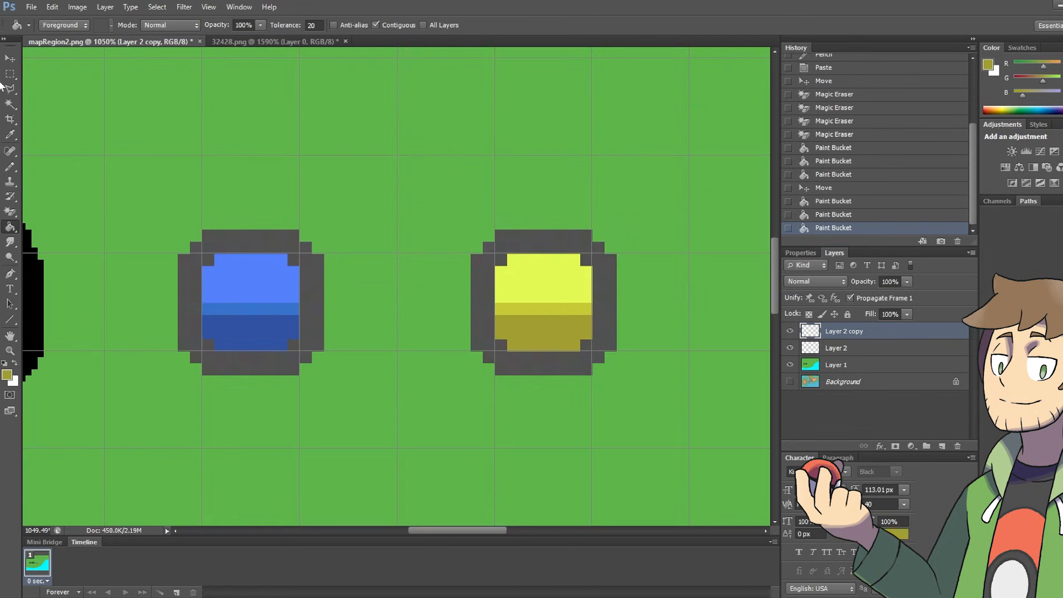
Step: Copy the topmost green tree from the Objects section of 32428.png and paste it into mapRegion2.png
{"action": "left_click", "coordinate": [10, 58]}
{"action": "left_click", "coordinate": [227, 42]}
{"action": "scroll", "coordinate": [355, 249], "scroll_direction": "down", "scroll_amount": 10, "text": "alt"}
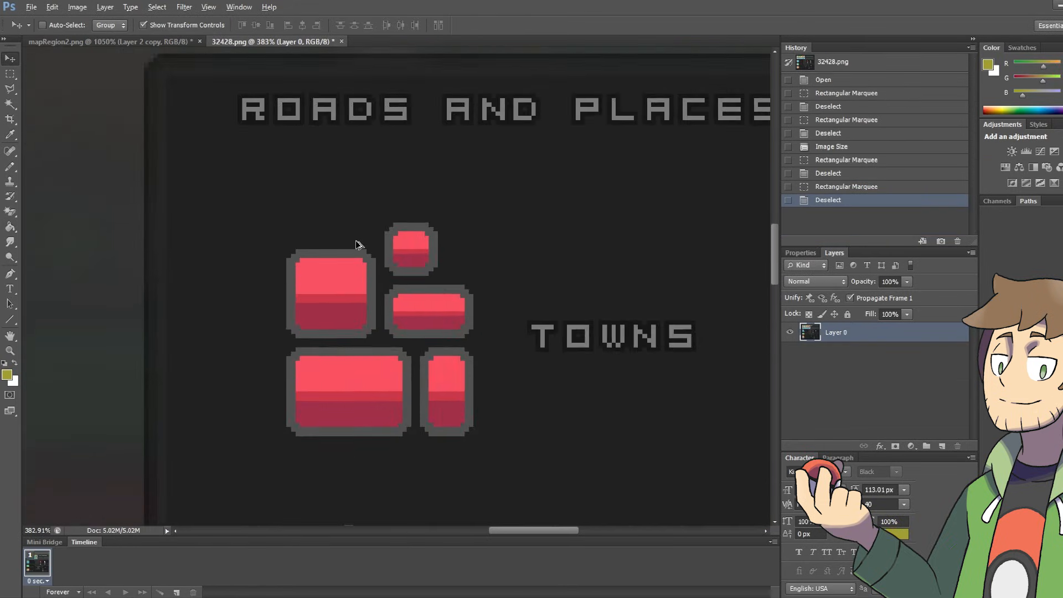
{"action": "scroll", "coordinate": [374, 263], "scroll_direction": "down", "scroll_amount": 3, "text": "alt"}
{"action": "scroll", "coordinate": [693, 360], "scroll_direction": "up", "scroll_amount": 8, "text": "alt"}
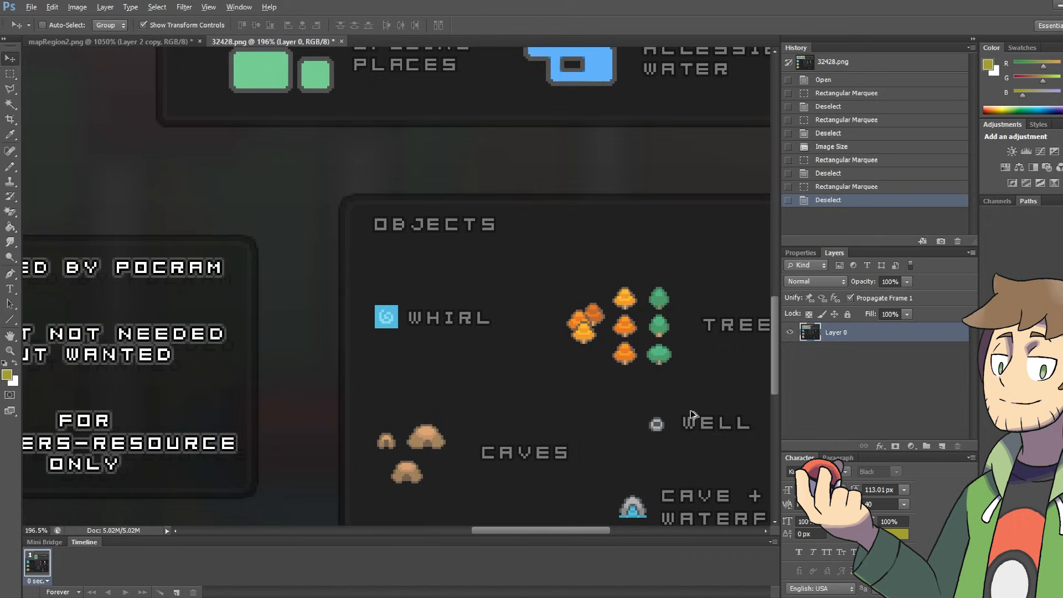
{"action": "scroll", "coordinate": [703, 335], "scroll_direction": "up", "scroll_amount": 3, "text": "alt"}
{"action": "left_click", "coordinate": [9, 74]}
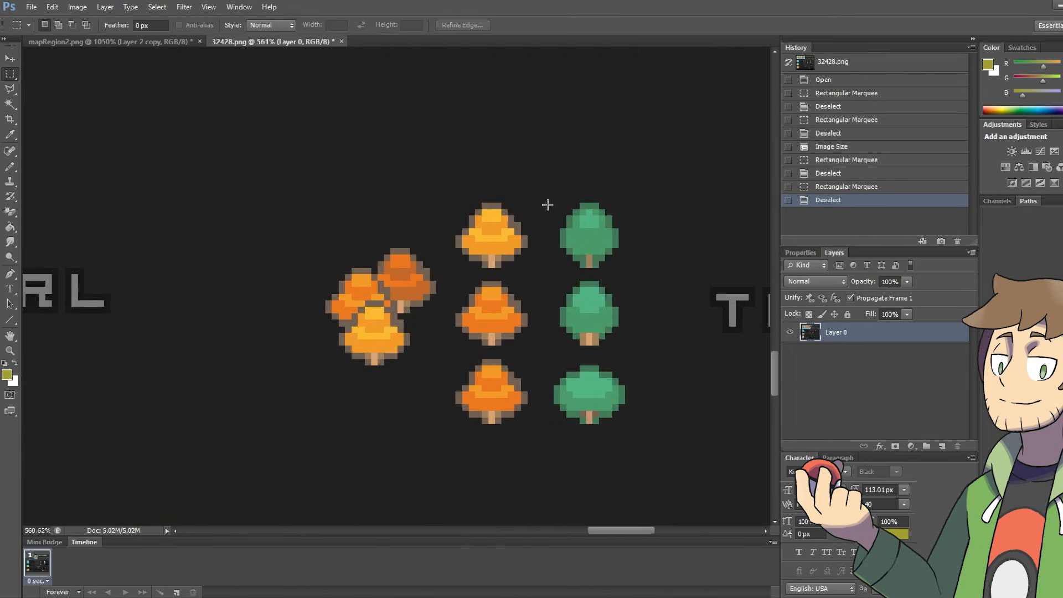
{"action": "left_click_drag", "start_coordinate": [549, 193], "coordinate": [625, 270]}
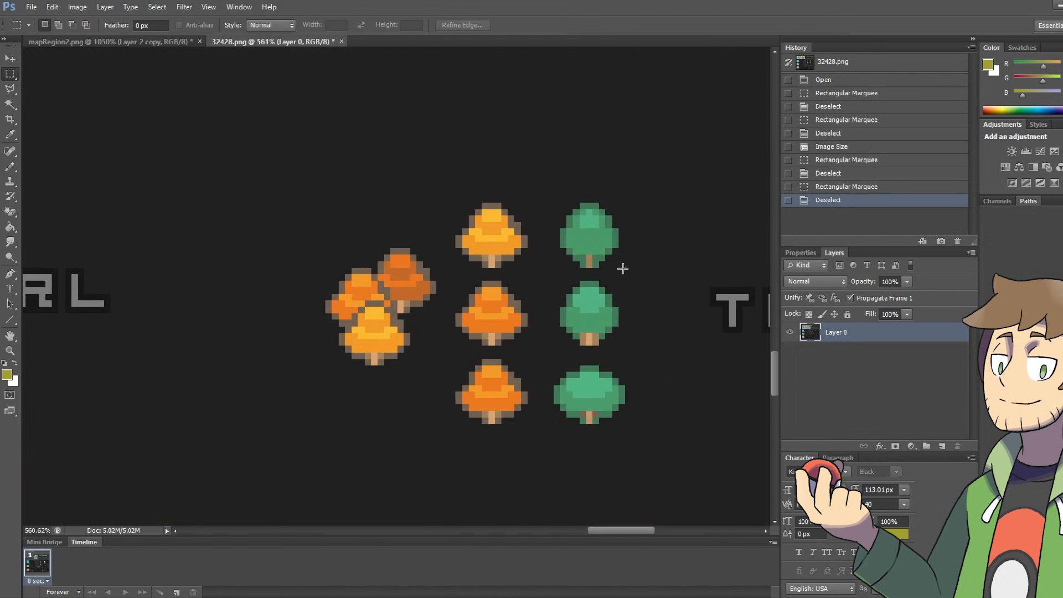
{"action": "key", "text": "ctrl+c"}
{"action": "left_click", "coordinate": [145, 44]}
{"action": "key", "text": "ctrl+v"}
{"action": "key", "text": "v"}
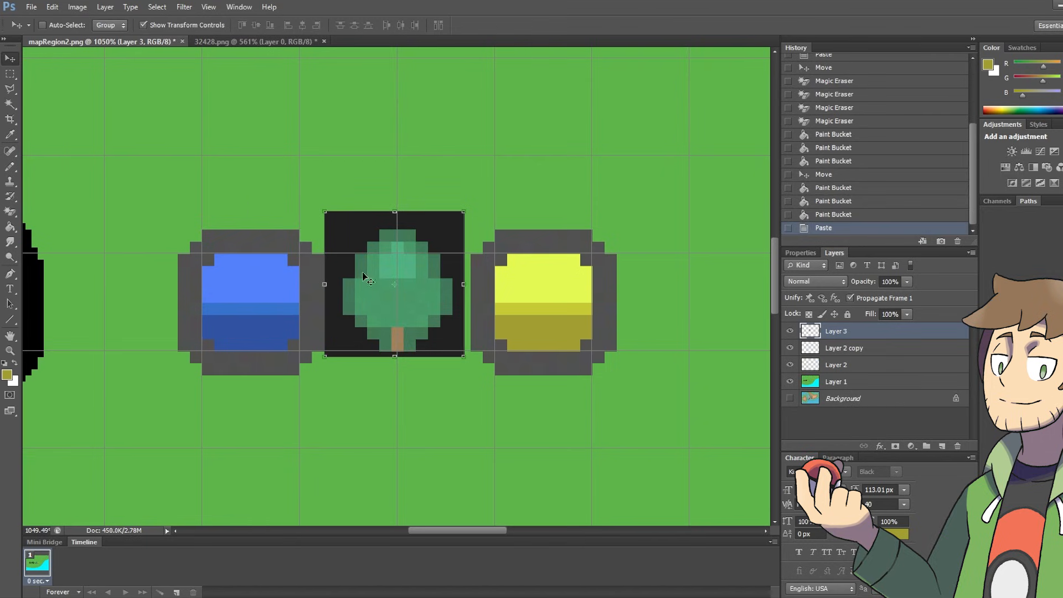
Step: Move the pasted tree above the gap between the two towns and remove its dark background with the Magic Eraser
{"action": "mouse_move", "coordinate": [364, 277]}
{"action": "left_mouse_down"}
{"action": "mouse_move", "coordinate": [431, 167]}
{"action": "mouse_move", "coordinate": [432, 143]}
{"action": "left_mouse_up"}
{"action": "left_click", "coordinate": [9, 227]}
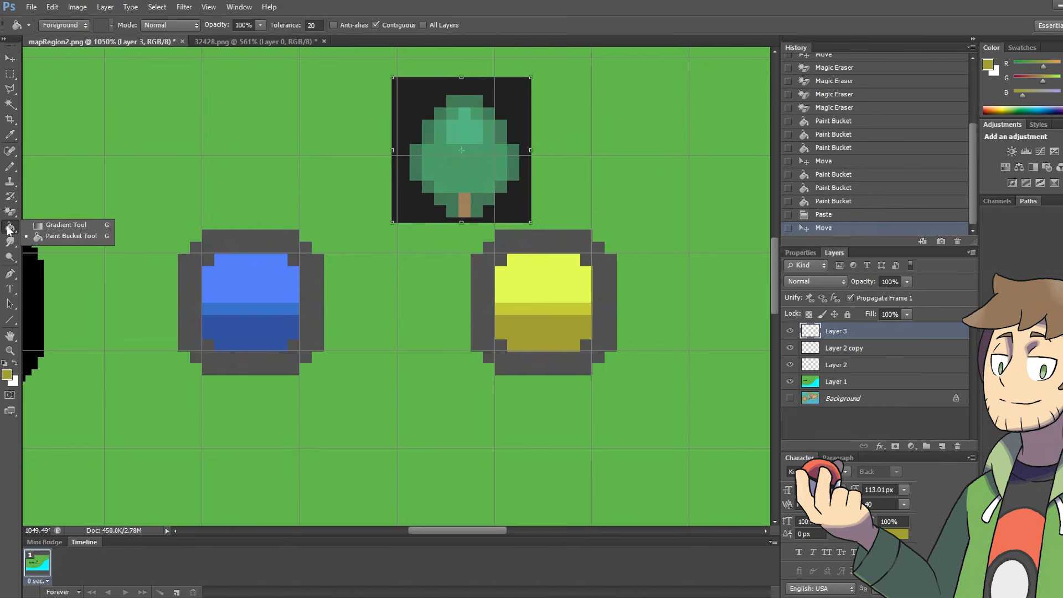
{"action": "left_click_drag", "start_coordinate": [10, 212], "coordinate": [66, 234]}
{"action": "left_click", "coordinate": [410, 204]}
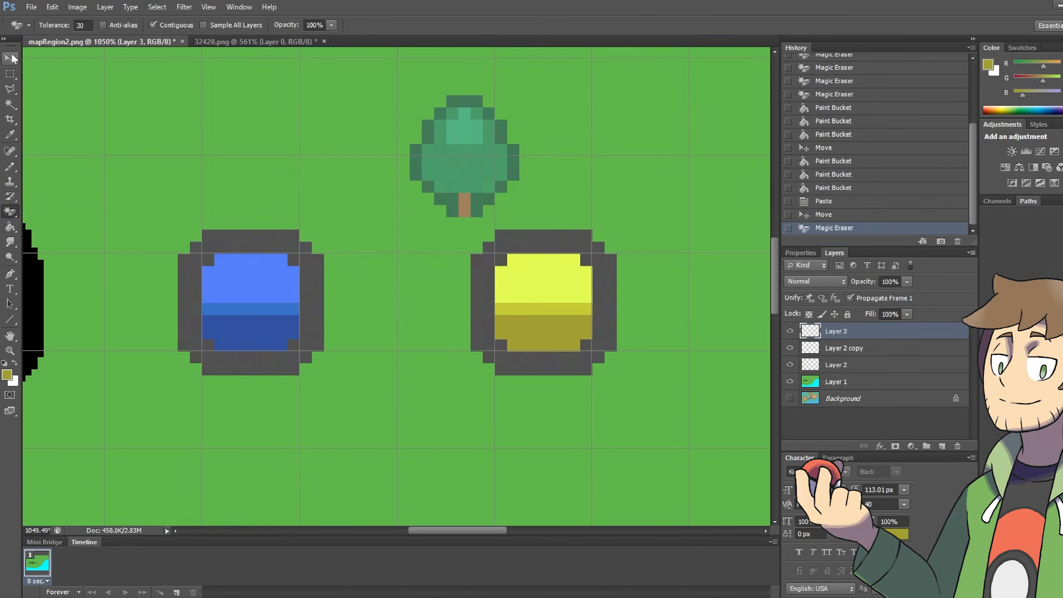
Step: Reposition the tree slightly and duplicate it to form a staggered row of six trees above the two towns
{"action": "left_click", "coordinate": [11, 57]}
{"action": "scroll", "coordinate": [432, 172], "scroll_direction": "down", "scroll_amount": 2, "text": "alt"}
{"action": "left_click_drag", "start_coordinate": [482, 177], "coordinate": [488, 151]}
{"action": "left_click_drag", "start_coordinate": [489, 151], "coordinate": [194, 189], "text": "alt"}
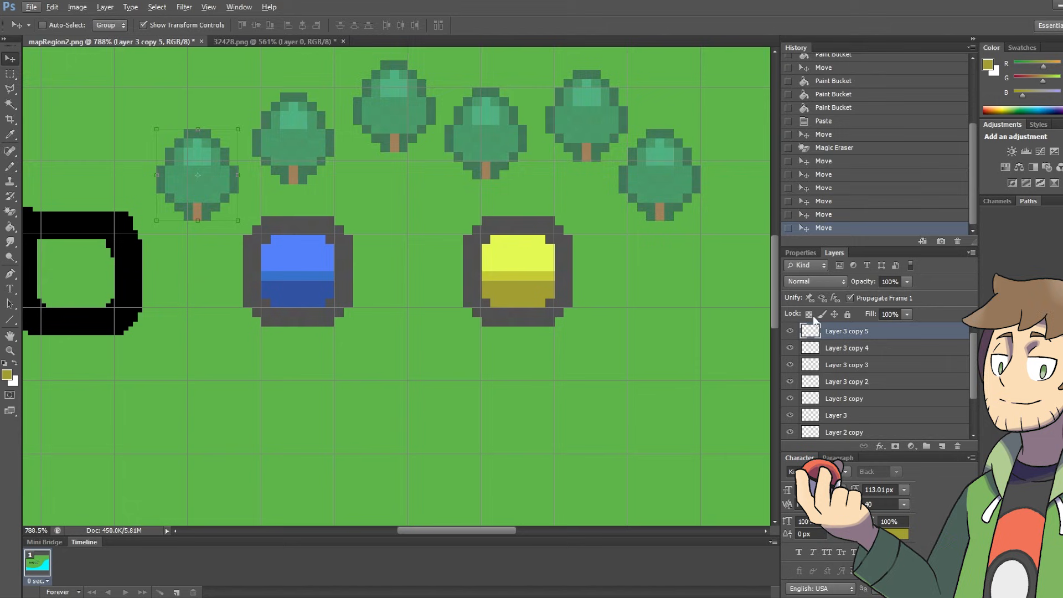
Step: Duplicate the tree three more times in a diagonal line running down and right below the blue town
{"action": "scroll", "coordinate": [850, 360], "scroll_direction": "down", "scroll_amount": 3}
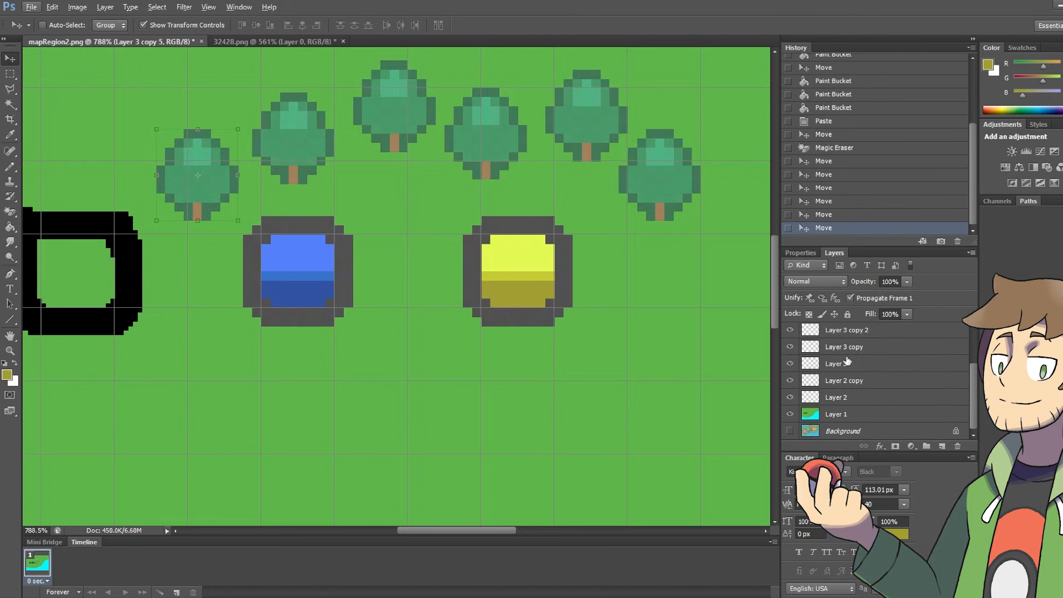
{"action": "scroll", "coordinate": [812, 394], "scroll_direction": "up", "scroll_amount": 3}
{"action": "scroll", "coordinate": [825, 391], "scroll_direction": "down", "scroll_amount": 3}
{"action": "scroll", "coordinate": [839, 387], "scroll_direction": "up", "scroll_amount": 3}
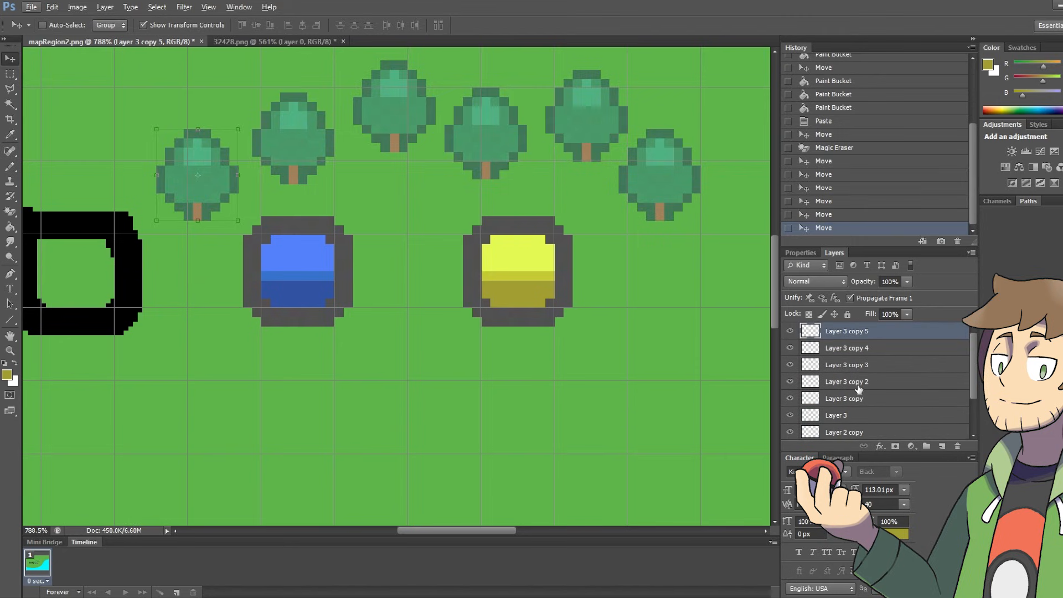
{"action": "scroll", "coordinate": [858, 384], "scroll_direction": "down", "scroll_amount": 3}
{"action": "scroll", "coordinate": [857, 382], "scroll_direction": "up", "scroll_amount": 3}
{"action": "left_click_drag", "start_coordinate": [222, 189], "coordinate": [371, 458], "text": "alt"}
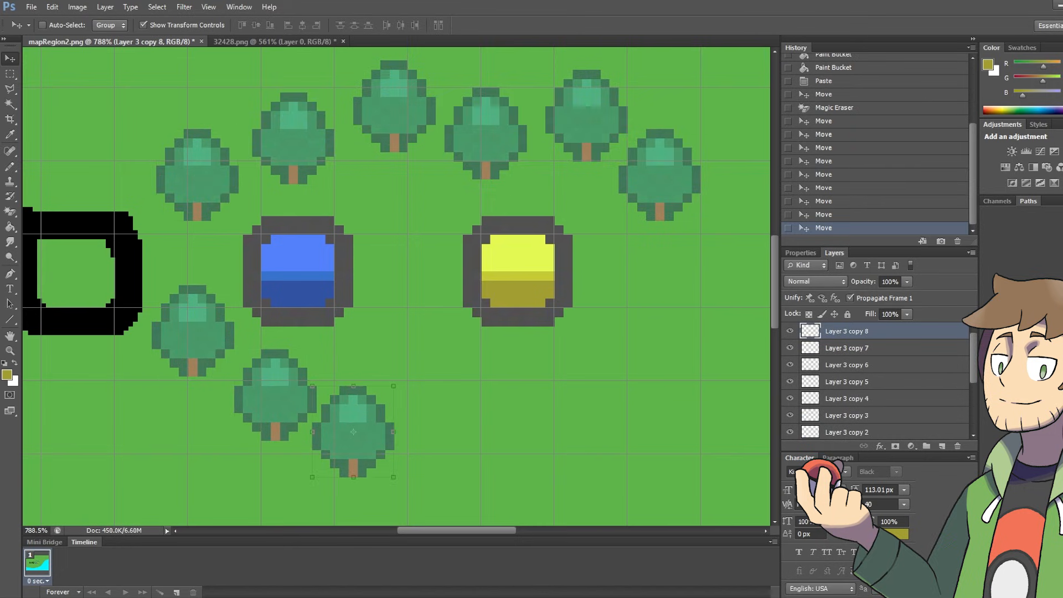
Step: Move the yellow town sprite two grid squares to the right
{"action": "scroll", "coordinate": [809, 375], "scroll_direction": "down", "scroll_amount": 2}
{"action": "left_click", "coordinate": [843, 382]}
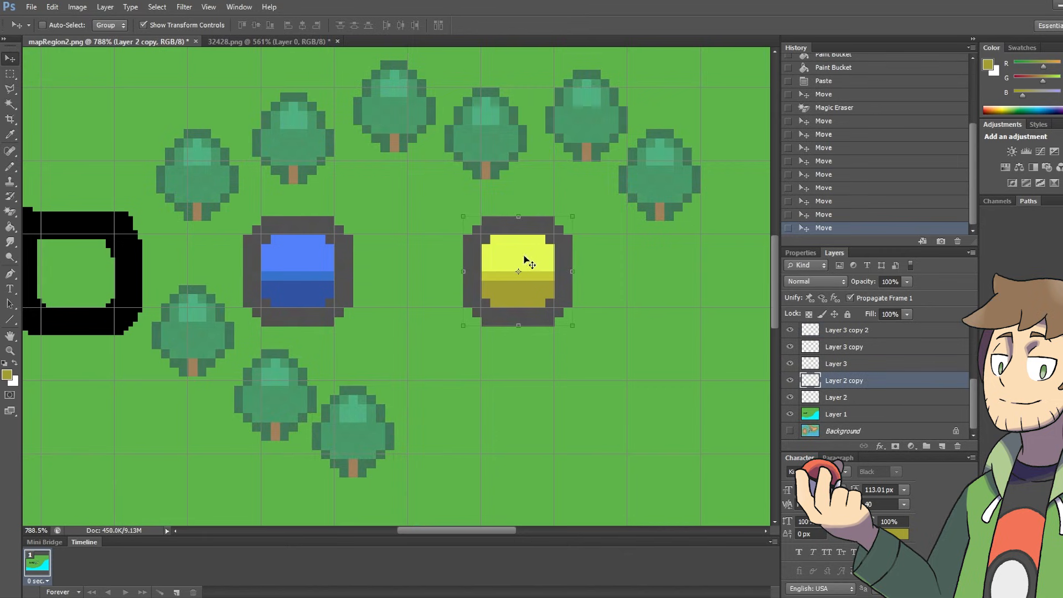
{"action": "left_click_drag", "start_coordinate": [527, 252], "coordinate": [675, 259]}
Step: Move the rightmost tree up and to the right so it clears the yellow town
{"action": "left_click", "coordinate": [842, 365]}
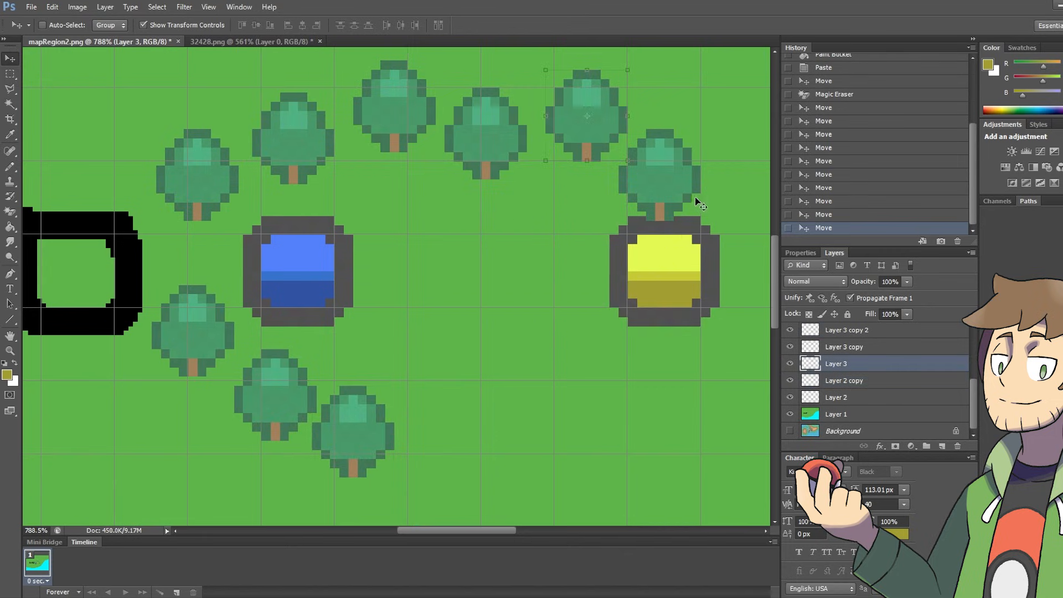
{"action": "left_click", "coordinate": [870, 350]}
{"action": "left_click_drag", "start_coordinate": [667, 194], "coordinate": [710, 174]}
{"action": "scroll", "coordinate": [598, 307], "scroll_direction": "down", "scroll_amount": 3, "text": "alt"}
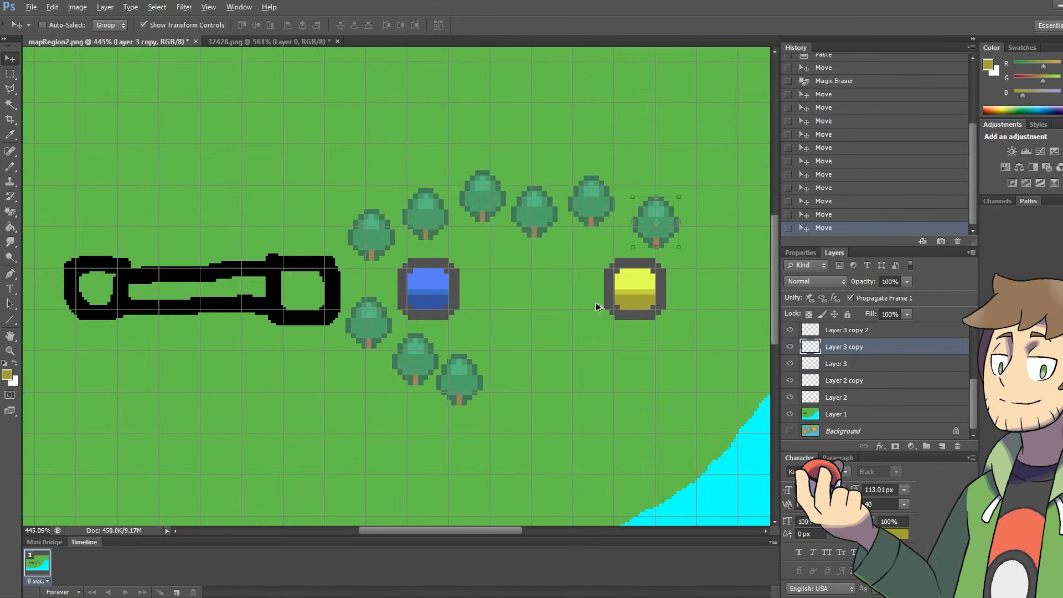
{"action": "scroll", "coordinate": [600, 306], "scroll_direction": "down", "scroll_amount": 2, "text": "alt"}
{"action": "scroll", "coordinate": [637, 296], "scroll_direction": "up", "scroll_amount": 3, "text": "alt"}
{"action": "scroll", "coordinate": [610, 311], "scroll_direction": "down", "scroll_amount": 2, "text": "alt"}
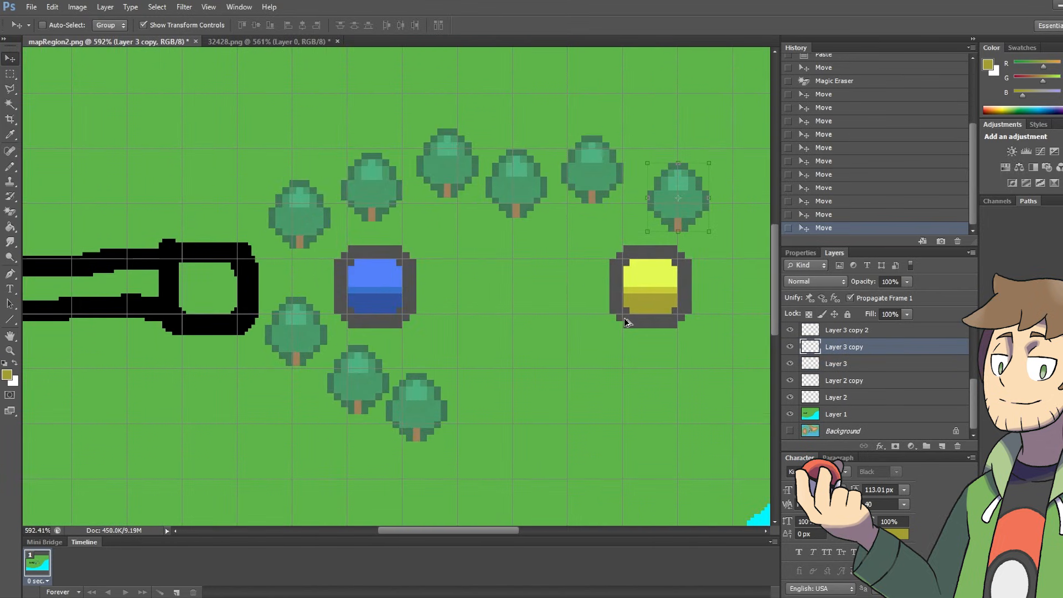
{"action": "scroll", "coordinate": [613, 307], "scroll_direction": "down", "scroll_amount": 3, "text": "alt"}
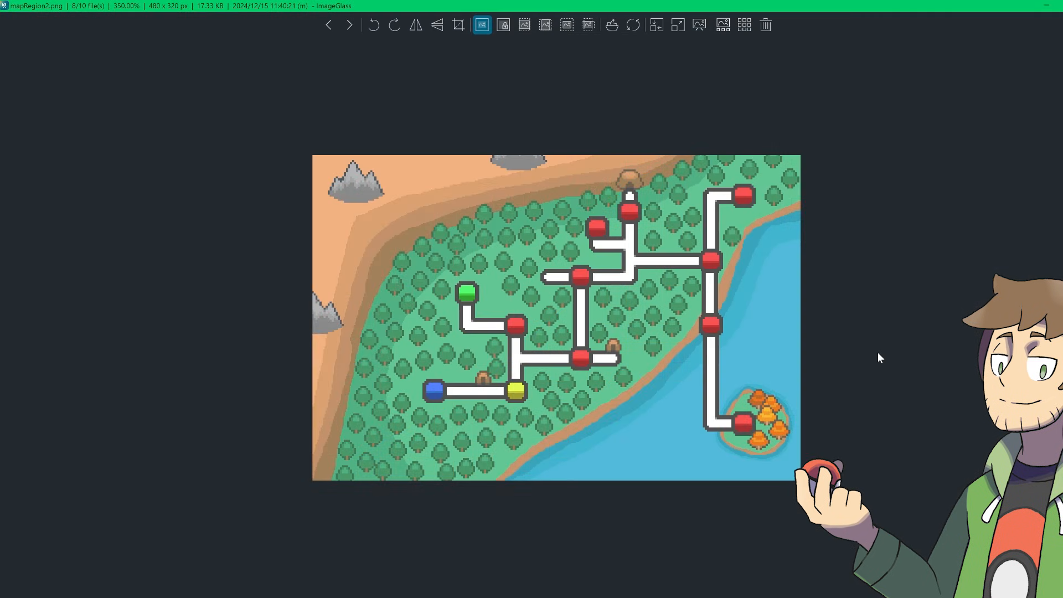
Step: Compare the finished mapRegion2.png with mapRegion1.png and mapRegion0.png in the image viewer, enlarging mapRegion0.png
{"action": "key", "text": "Left"}
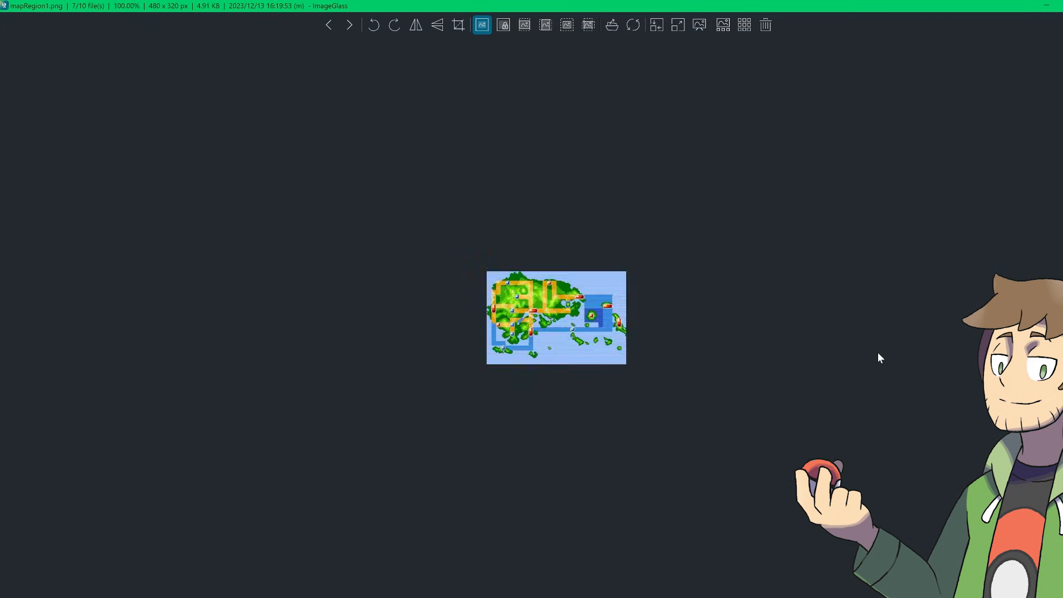
{"action": "key", "text": "Left"}
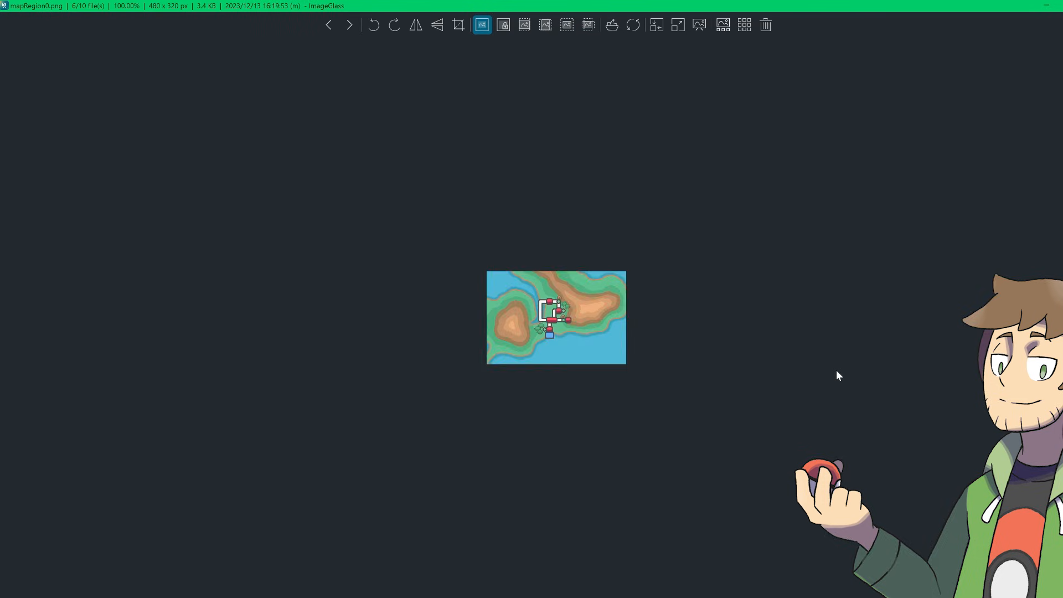
{"action": "key", "text": "Right"}
{"action": "key", "text": "Right"}
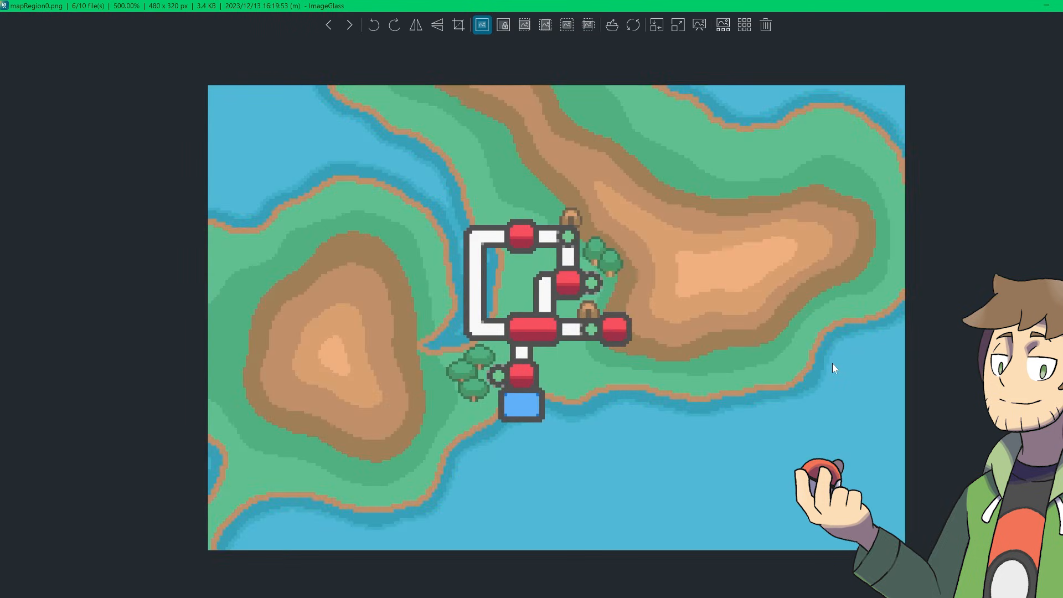
{"action": "scroll", "coordinate": [827, 369], "scroll_direction": "up", "scroll_amount": 1}
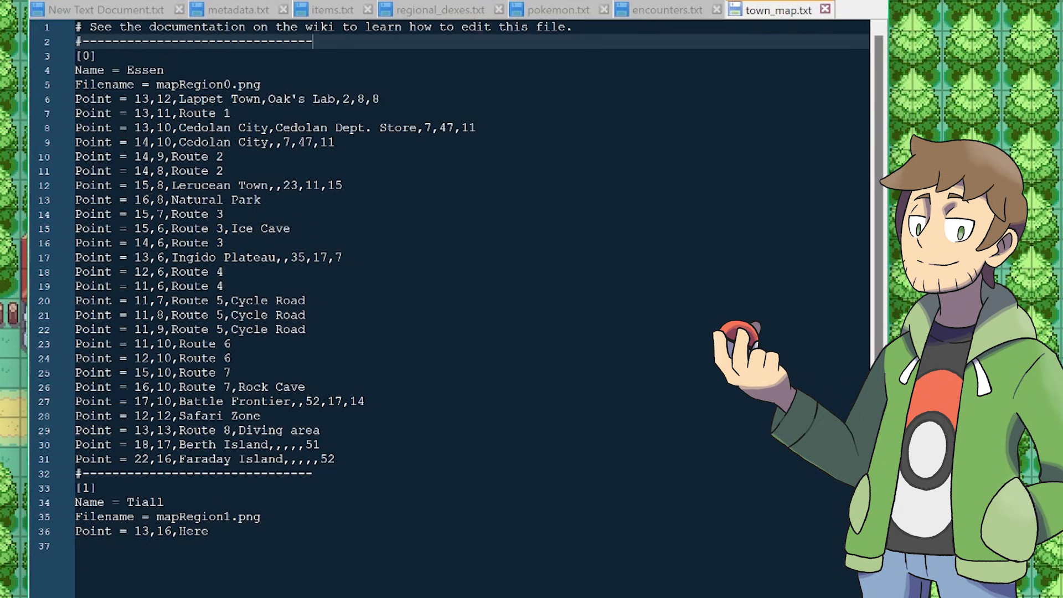
Step: Examine the region numbers, names, filenames and Point lines of the Essen and Tiall sections in town_map.txt
{"action": "left_click", "coordinate": [97, 487]}
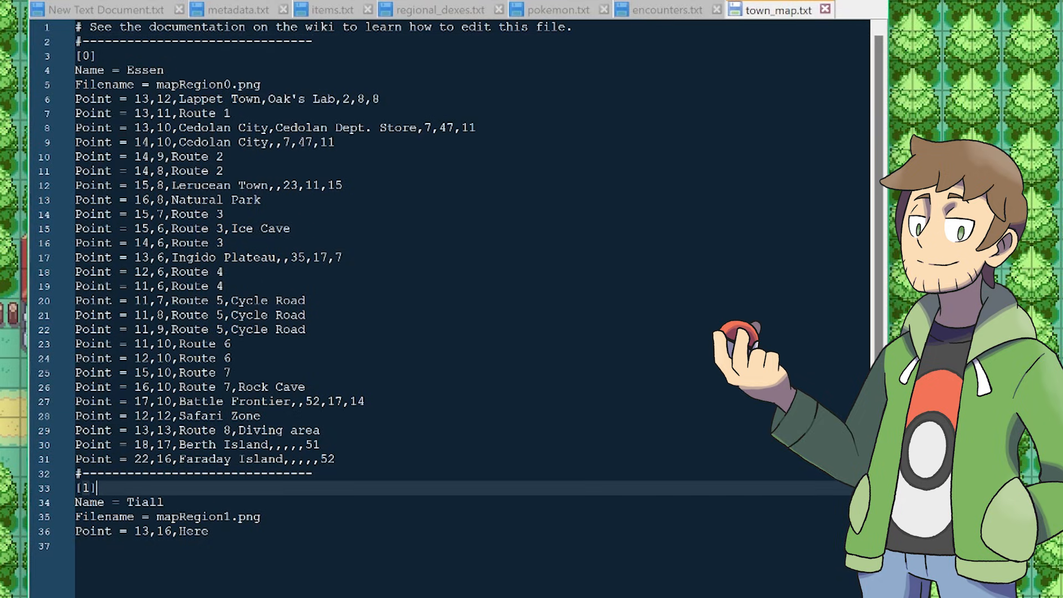
{"action": "left_click", "coordinate": [164, 71]}
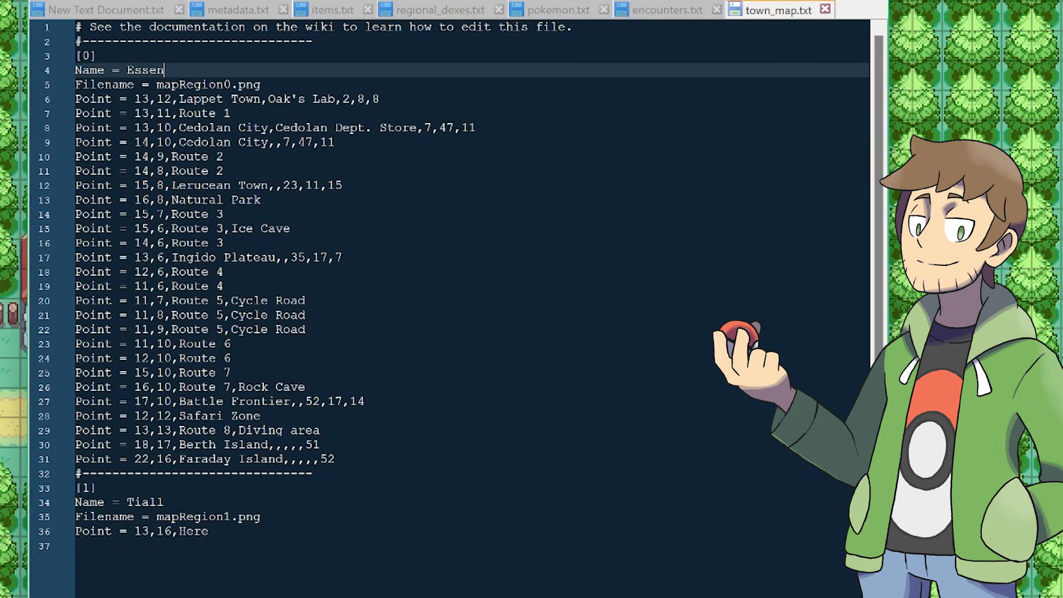
{"action": "double_click", "coordinate": [191, 85]}
{"action": "left_click", "coordinate": [260, 85]}
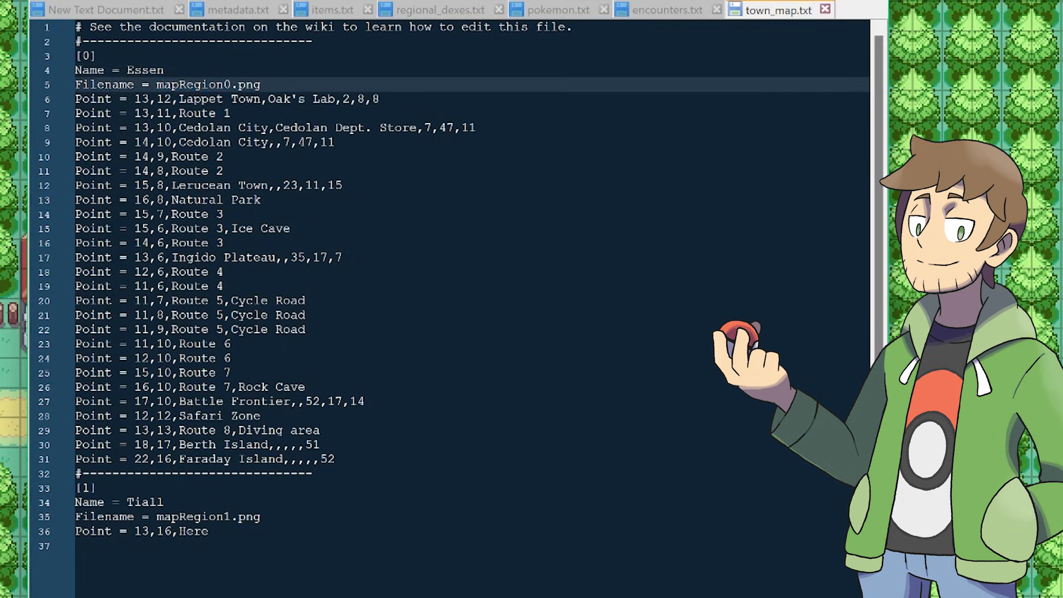
{"action": "double_click", "coordinate": [147, 502]}
{"action": "double_click", "coordinate": [190, 517]}
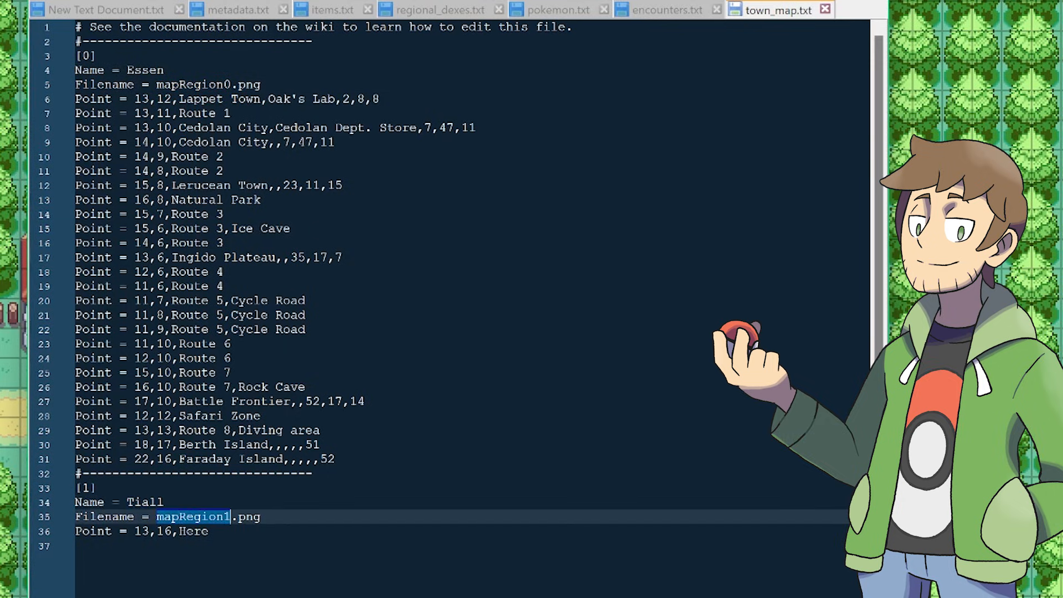
{"action": "left_click", "coordinate": [261, 517]}
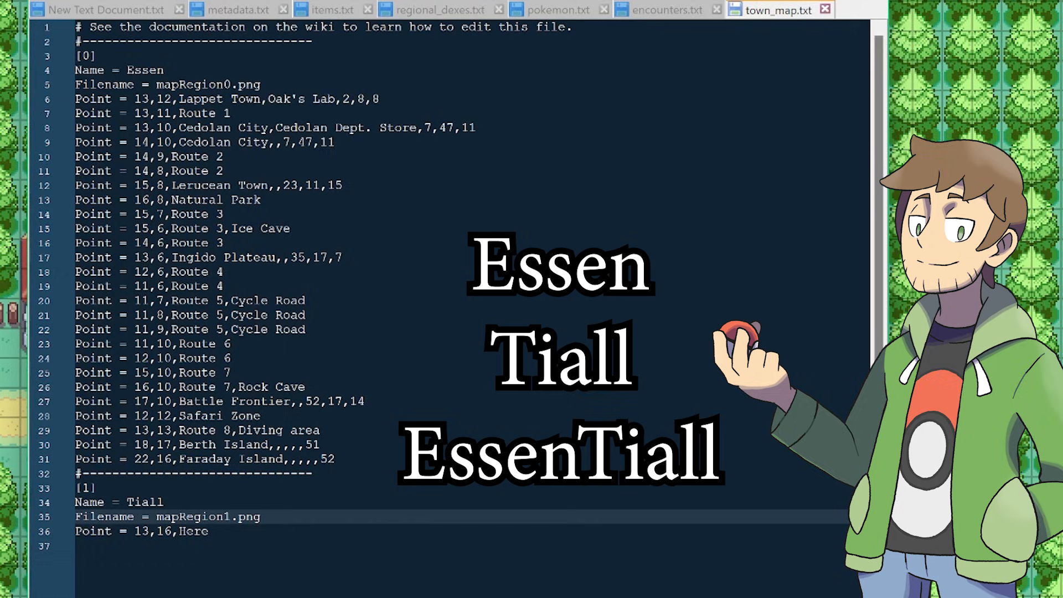
{"action": "left_click", "coordinate": [313, 474]}
{"action": "left_click", "coordinate": [336, 460]}
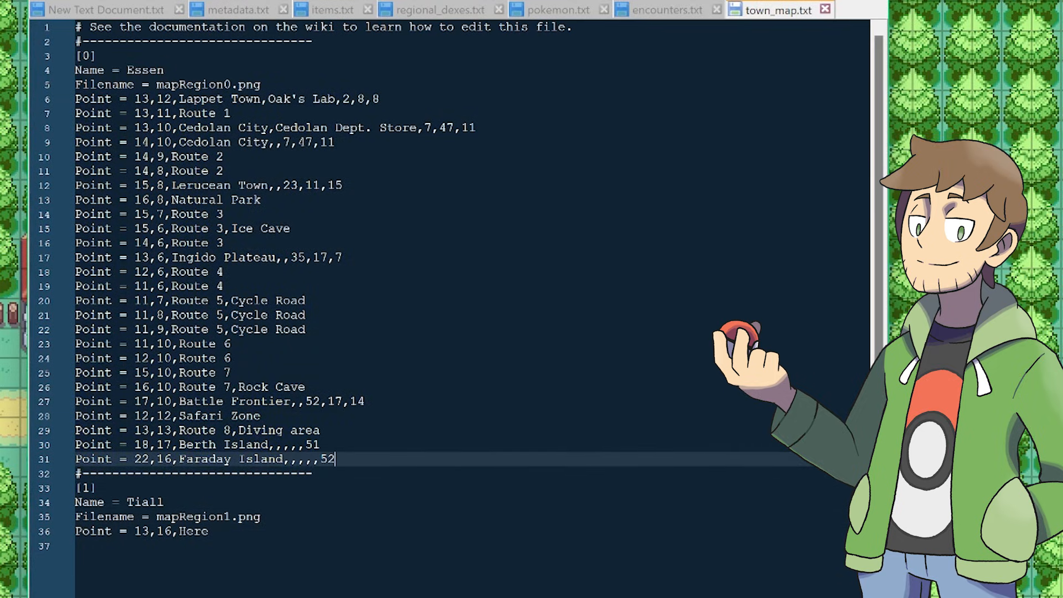
{"action": "left_click_drag", "start_coordinate": [335, 459], "coordinate": [76, 128]}
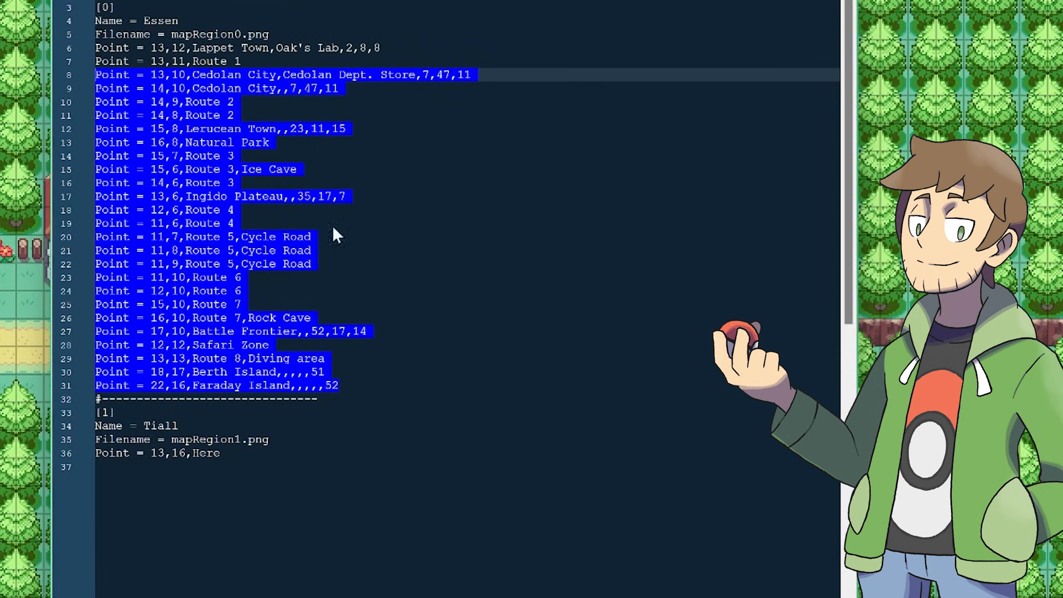
Step: Duplicate the whole [1] Tiall section, including its separator line, directly below itself in town_map.txt
{"action": "left_click", "coordinate": [221, 453]}
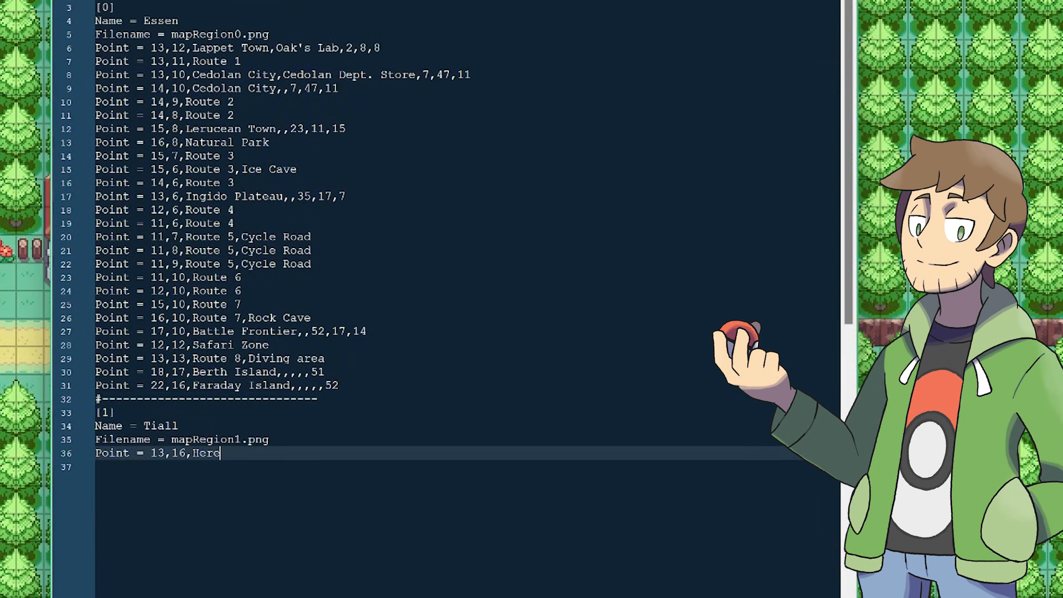
{"action": "left_click_drag", "start_coordinate": [221, 454], "coordinate": [102, 398]}
{"action": "key", "text": "ctrl+c"}
{"action": "left_click", "coordinate": [221, 454]}
{"action": "key", "text": "Return"}
{"action": "key", "text": "ctrl+v"}
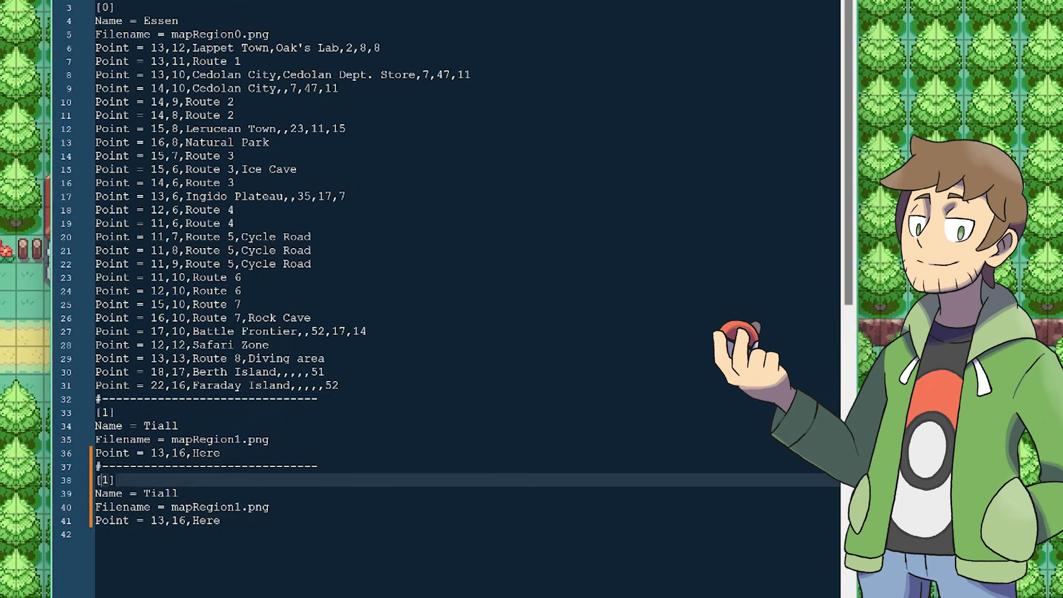
Step: Change the duplicated section's region number to 2 and its name to Tutori
{"action": "double_click", "coordinate": [105, 481]}
{"action": "type", "text": "2"}
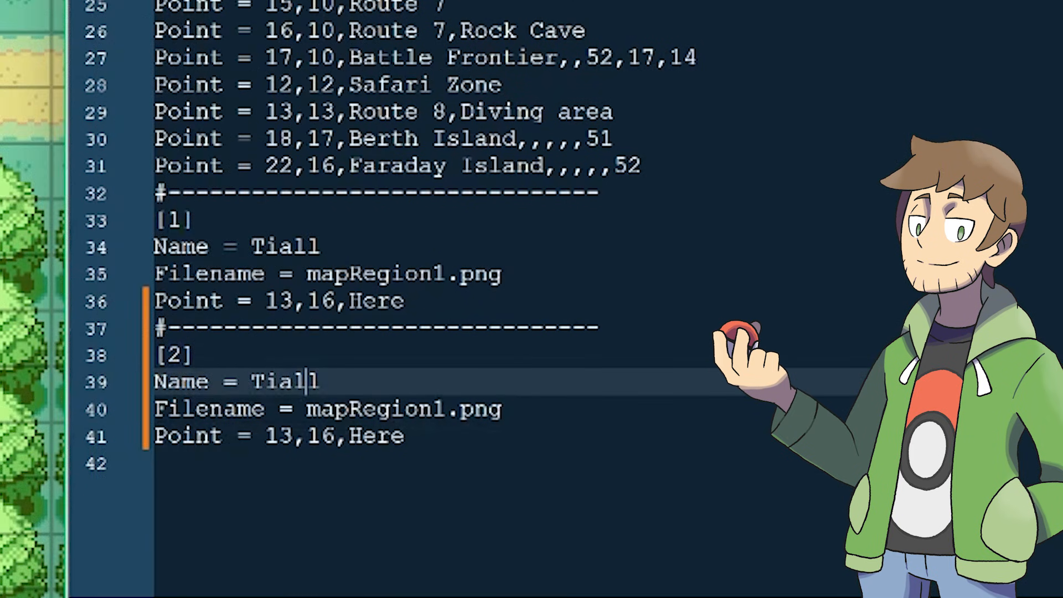
{"action": "double_click", "coordinate": [171, 493]}
{"action": "type", "text": "Tutori"}
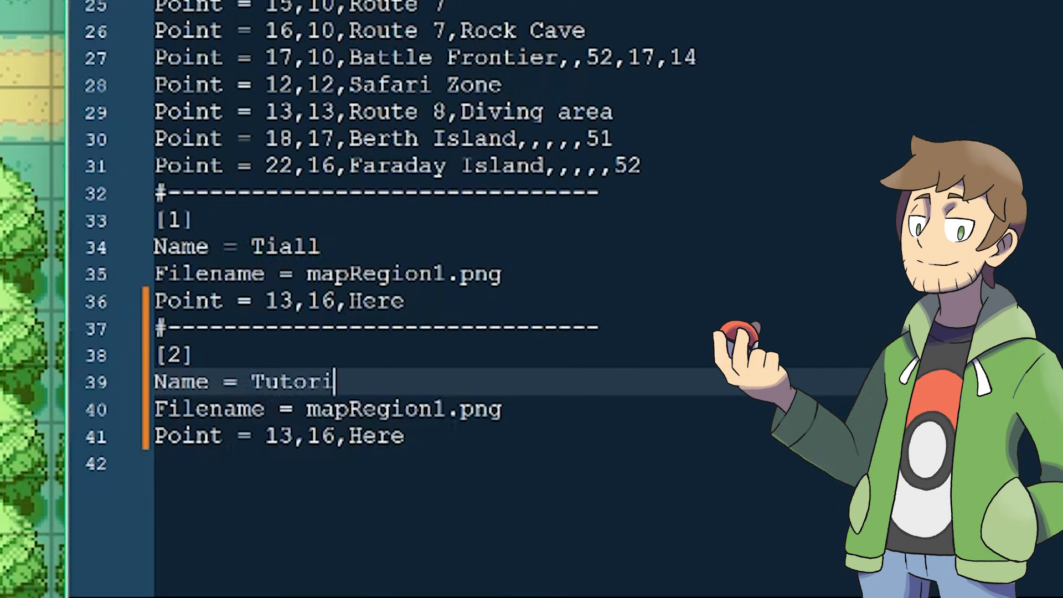
Step: Set the Tutori section's filename to mapRegion2.png, delete its Point line, and save town_map.txt
{"action": "scroll", "coordinate": [476, 299], "scroll_direction": "down", "scroll_amount": 2}
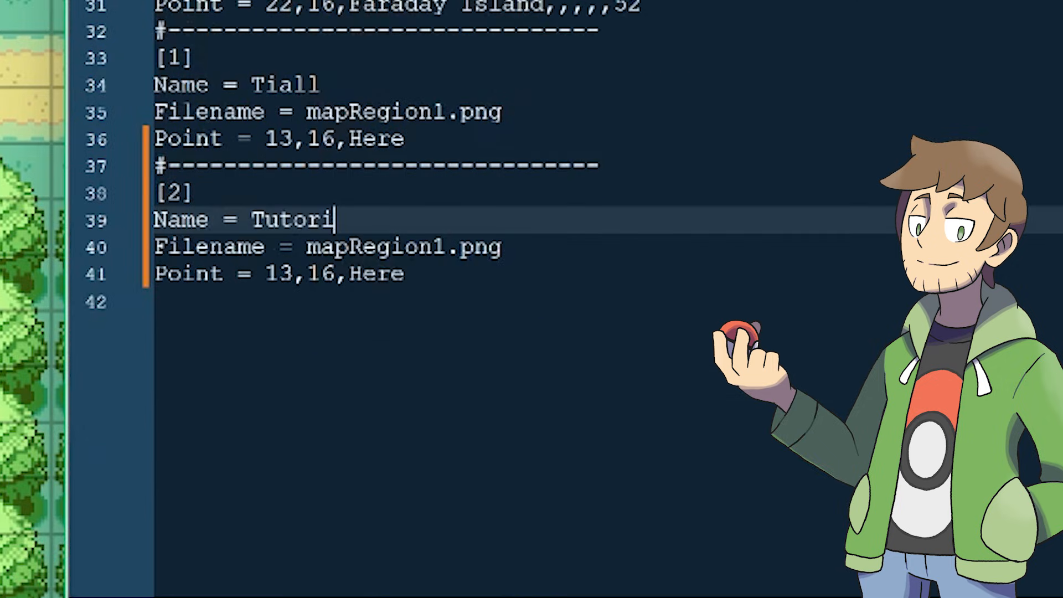
{"action": "left_click_drag", "start_coordinate": [432, 247], "coordinate": [136, 285]}
{"action": "type", "text": "2"}
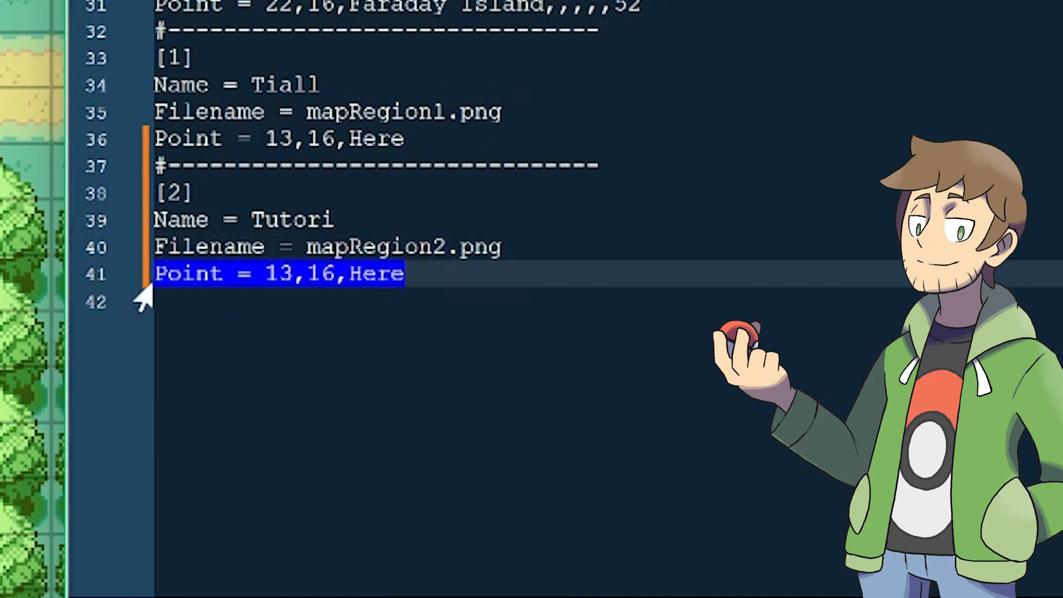
{"action": "key", "text": "BackSpace"}
{"action": "key", "text": "BackSpace"}
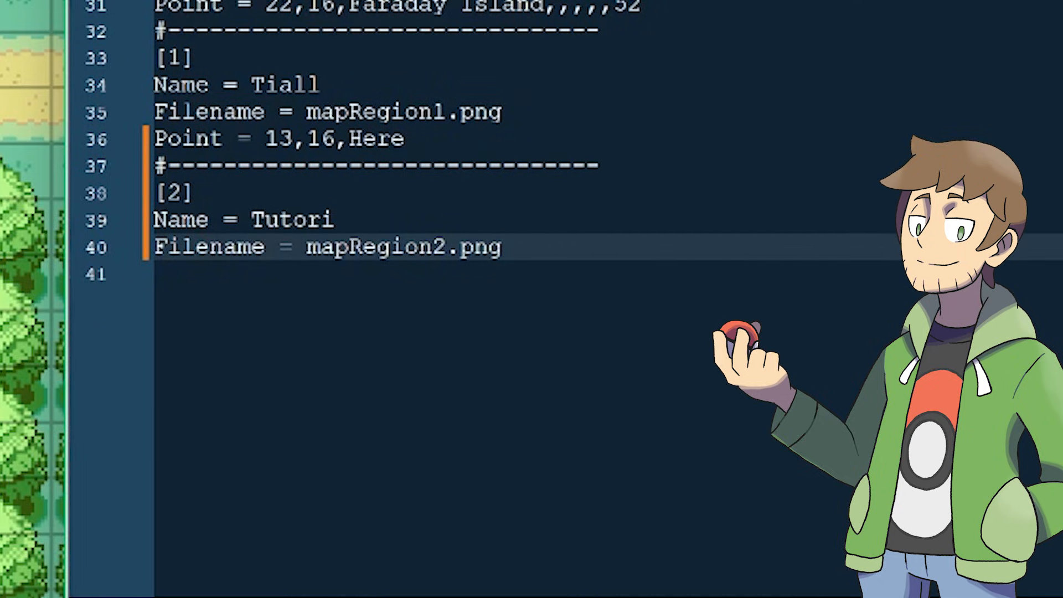
{"action": "key", "text": "ctrl+s"}
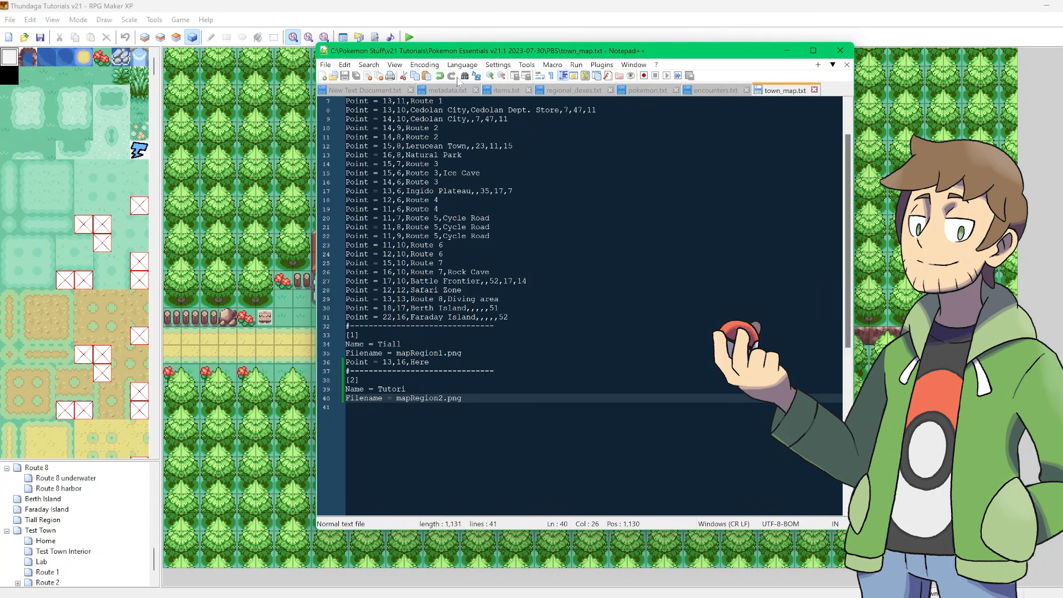
Step: Switch to RPG Maker XP, start a playtest of the game, and go to the PBS file editors in the debug menu
{"action": "left_click", "coordinate": [436, 24]}
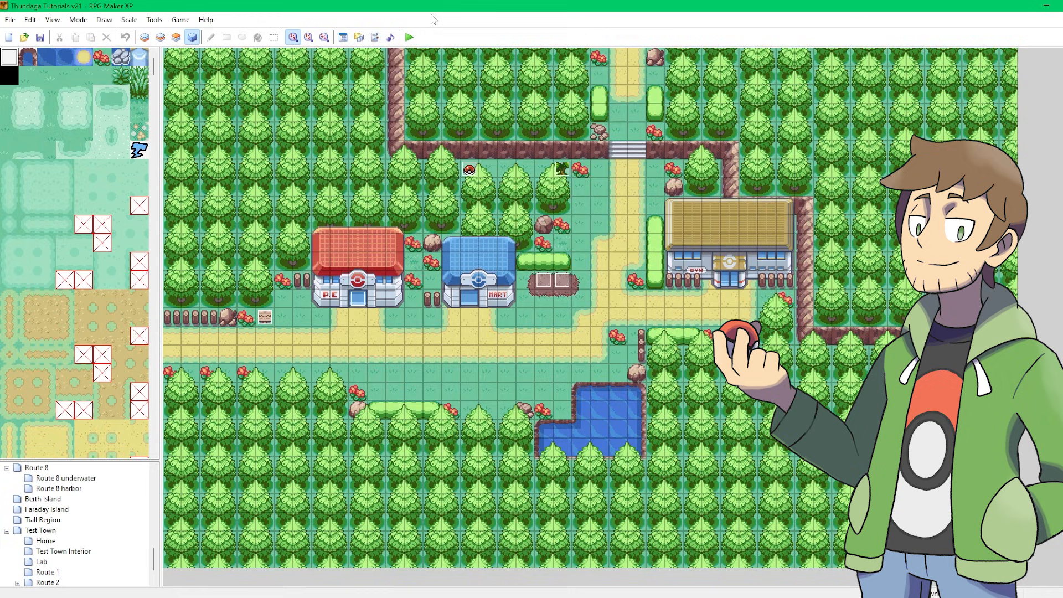
{"action": "left_click", "coordinate": [409, 37]}
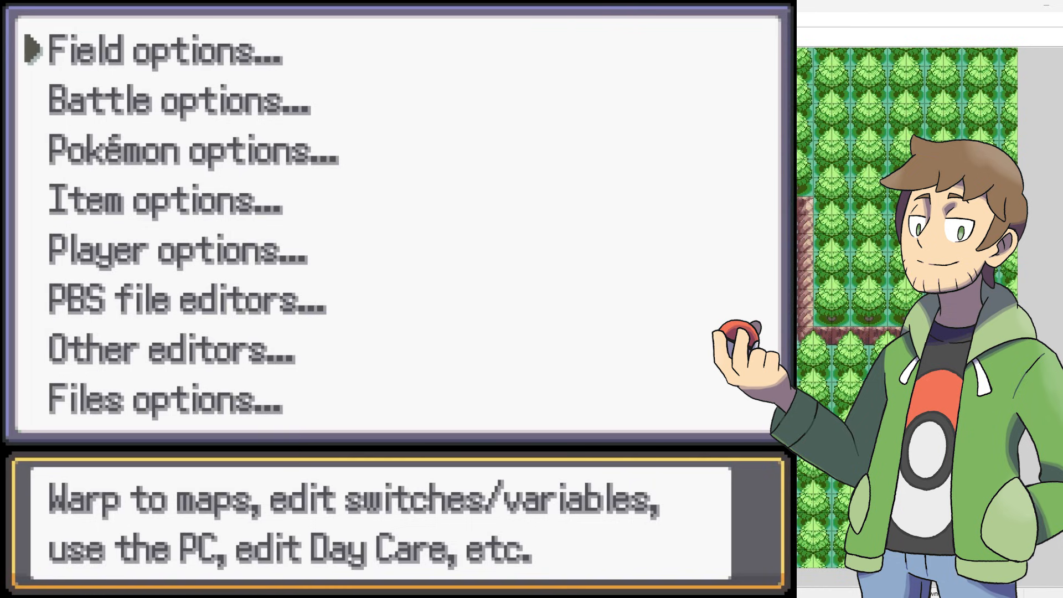
{"action": "key", "text": "Down"}
{"action": "key", "text": "Down"}
{"action": "key", "text": "Down"}
{"action": "key", "text": "Down"}
{"action": "key", "text": "Down"}
{"action": "key", "text": "Down"}
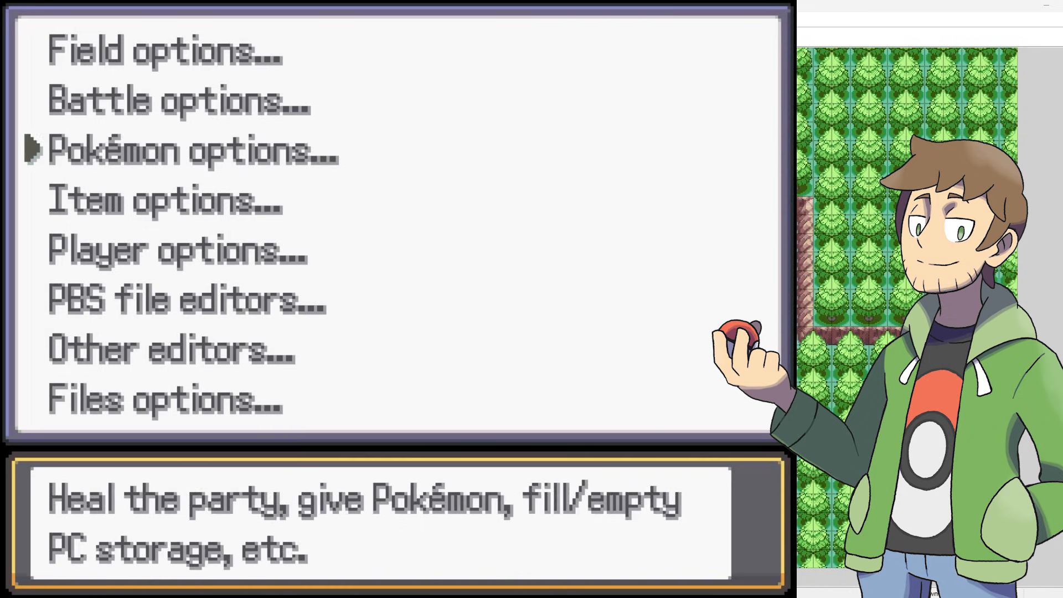
{"action": "key", "text": "Up"}
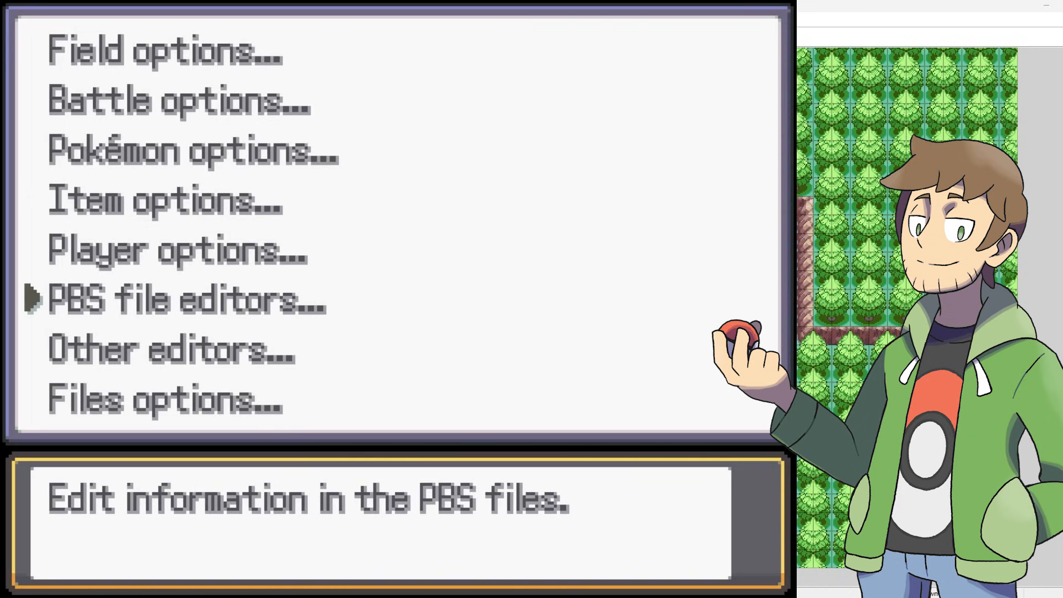
Step: Open the map_metadata.txt editor and choose the Healio Town Poké Center entry (map 079)
{"action": "key", "text": "Return"}
{"action": "key", "text": "Down"}
{"action": "key", "text": "Down"}
{"action": "key", "text": "Down"}
{"action": "key", "text": "Down"}
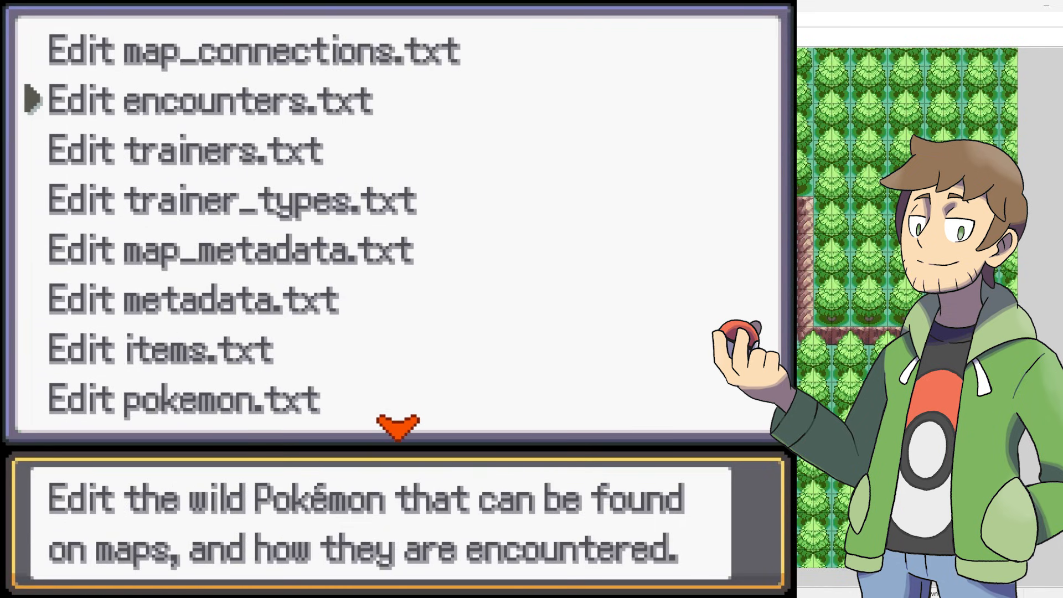
{"action": "key", "text": "Return"}
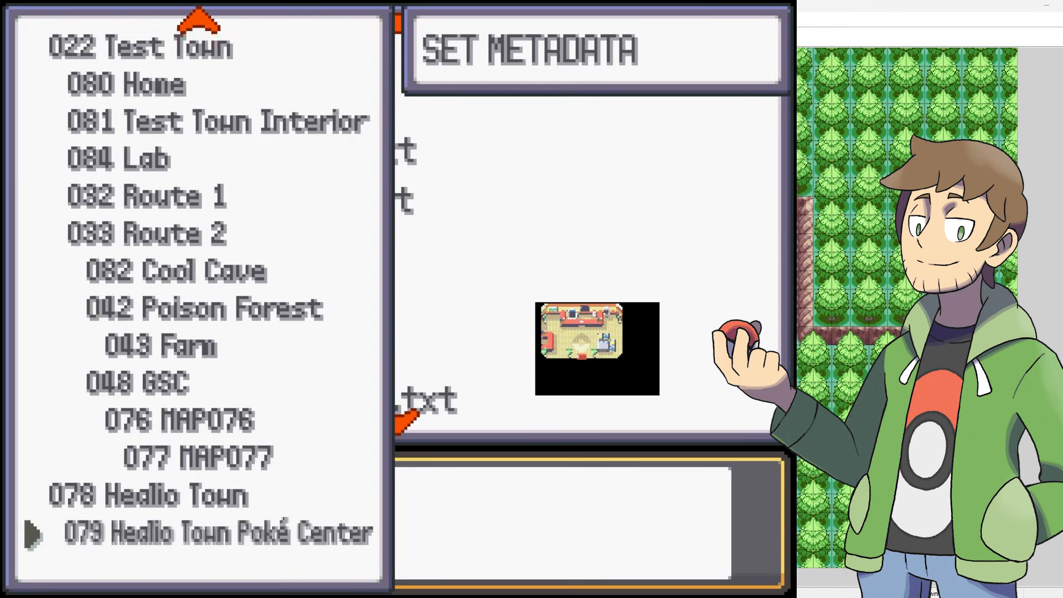
{"action": "key", "text": "Return"}
Step: Set the Poké Center's MapPosition to the yellow town square on the Tutori region map, point 12, 14
{"action": "key", "text": "Down"}
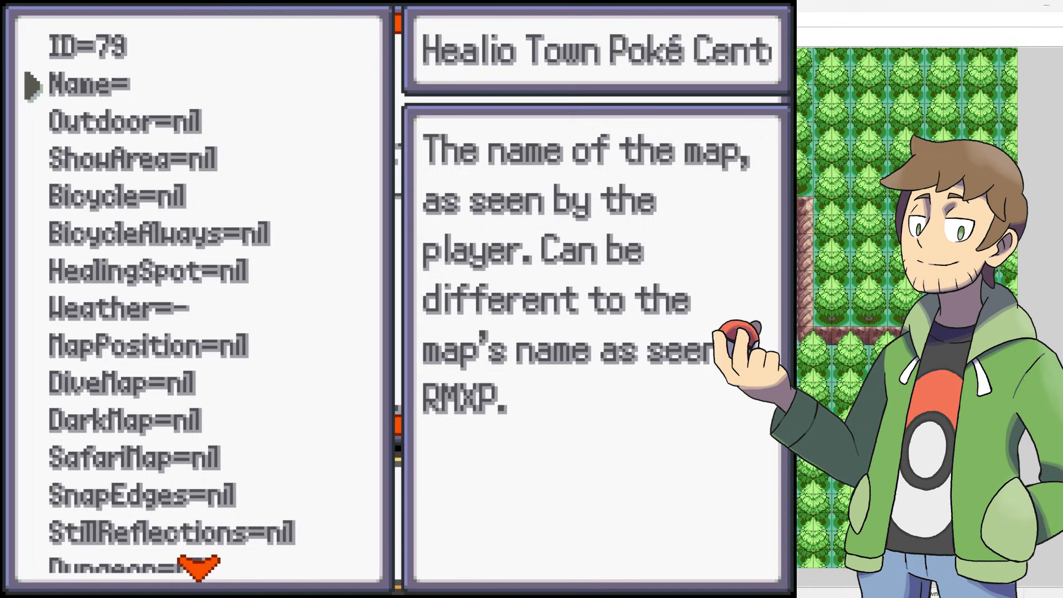
{"action": "key", "text": "Down"}
{"action": "key", "text": "Down"}
{"action": "key", "text": "Down"}
{"action": "key", "text": "Down"}
{"action": "key", "text": "Down"}
{"action": "key", "text": "Down"}
{"action": "key", "text": "Down"}
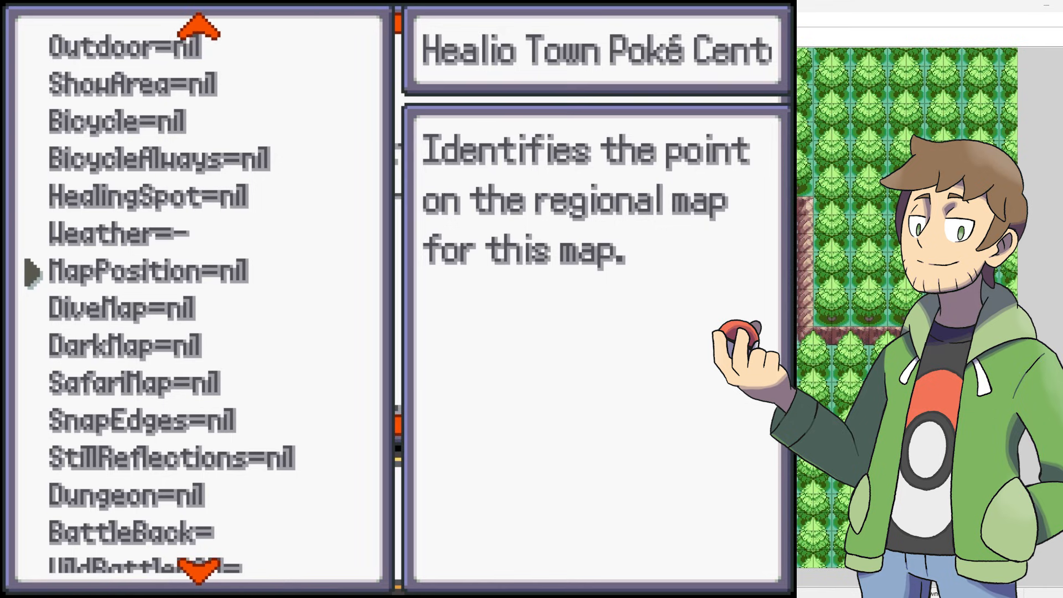
{"action": "key", "text": "Return"}
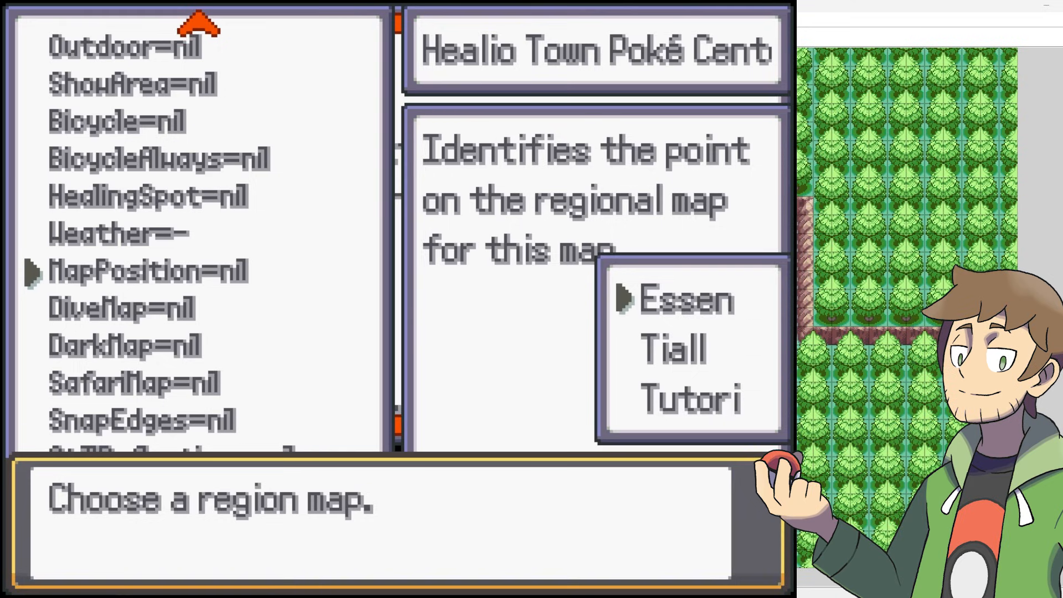
{"action": "key", "text": "Down"}
{"action": "key", "text": "Down"}
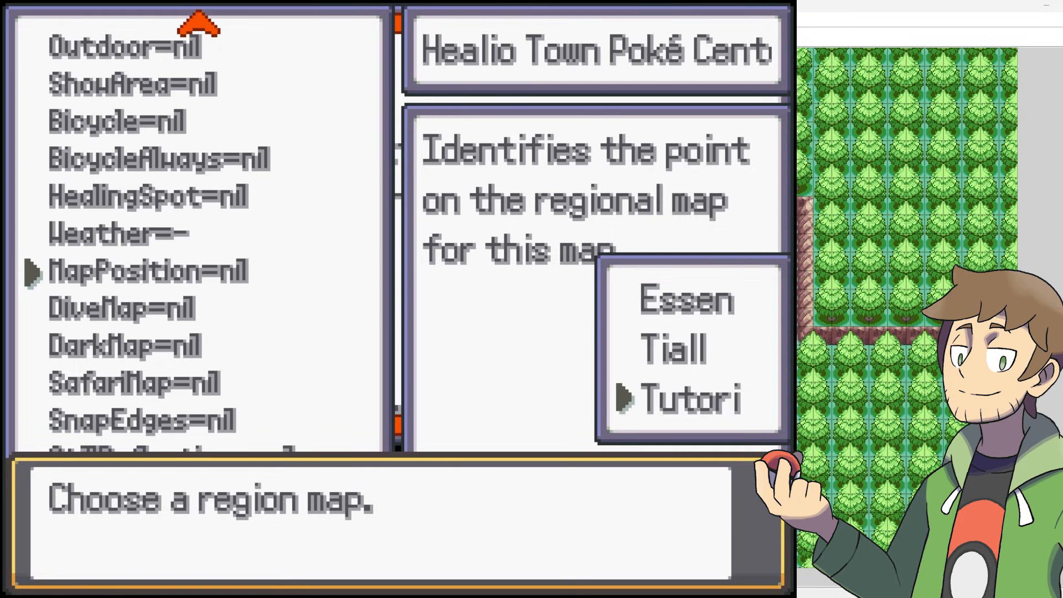
{"action": "key", "text": "Return"}
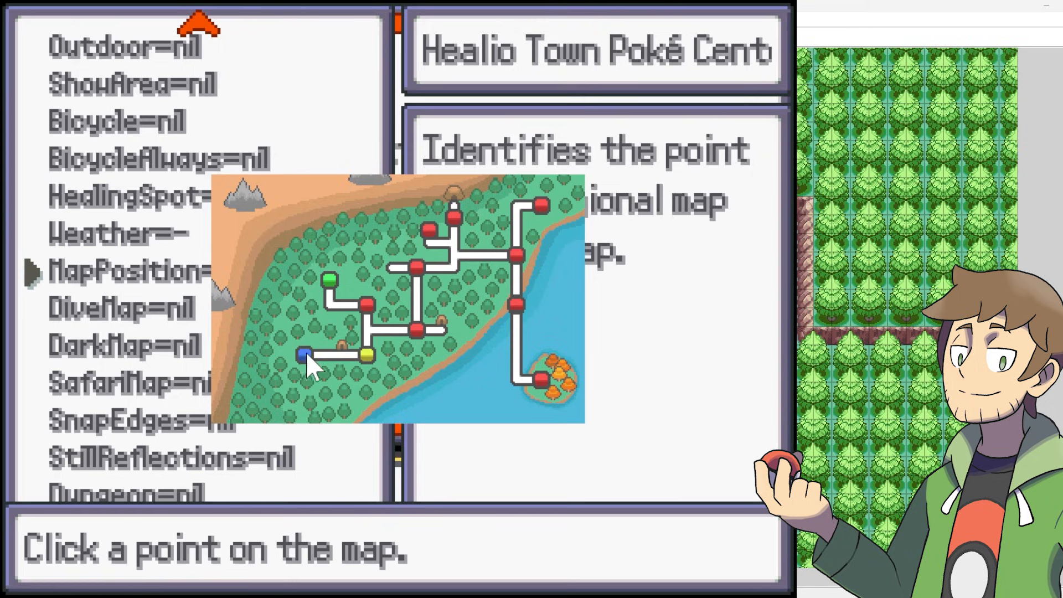
{"action": "left_click", "coordinate": [367, 358]}
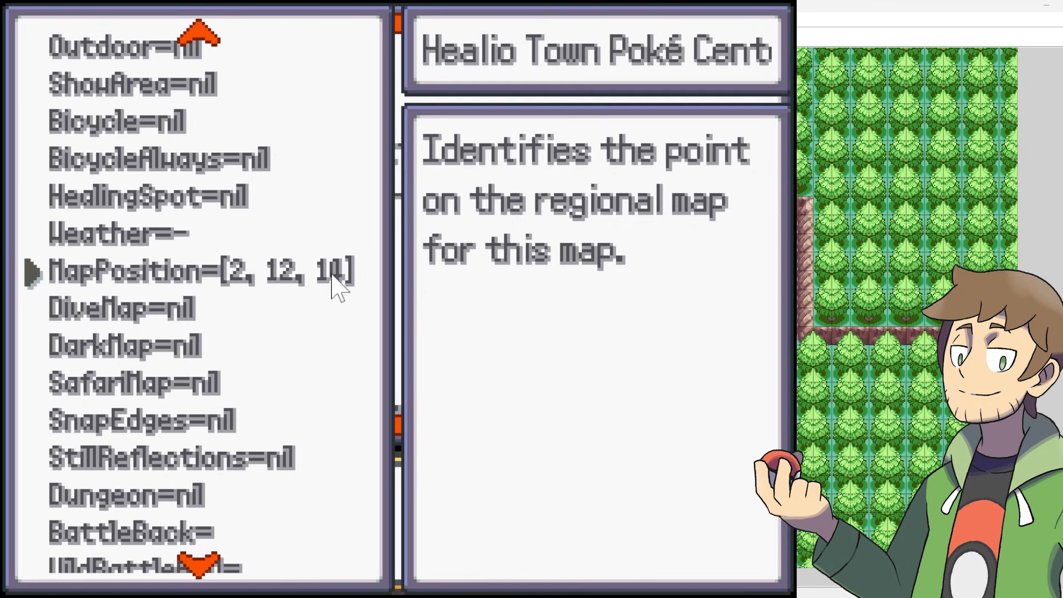
Step: Save the Poké Center's metadata changes and leave the debug menus to return to the game
{"action": "key", "text": "Escape"}
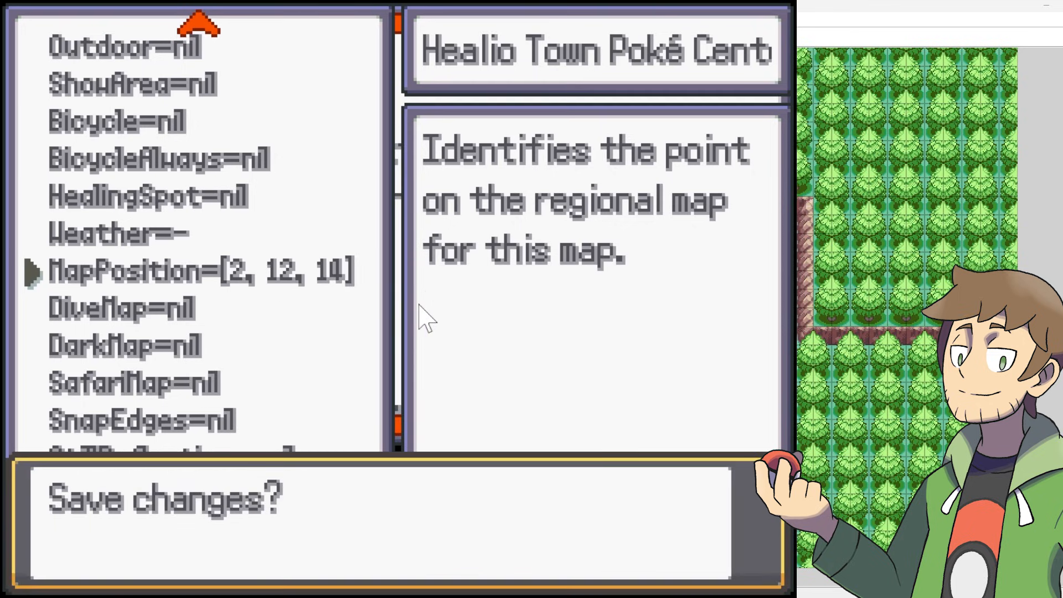
{"action": "key", "text": "Return"}
{"action": "key", "text": "Escape"}
{"action": "key", "text": "Escape"}
{"action": "key", "text": "Escape"}
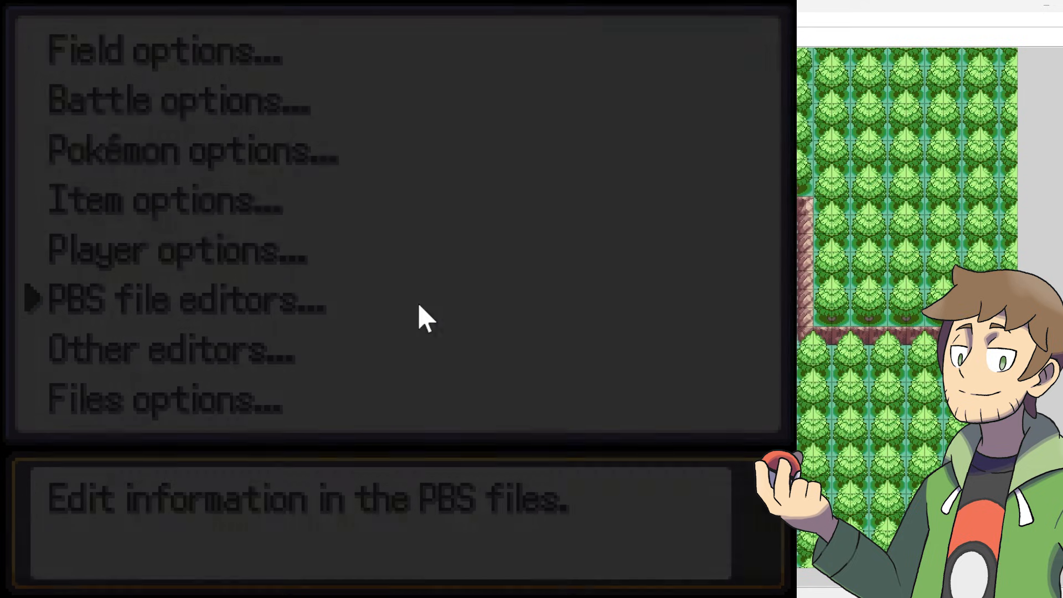
Step: Open the wall town map in the Poké Center and move the cursor around the Tutori map near the player's position
{"action": "key", "text": "Up"}
{"action": "key", "text": "Up"}
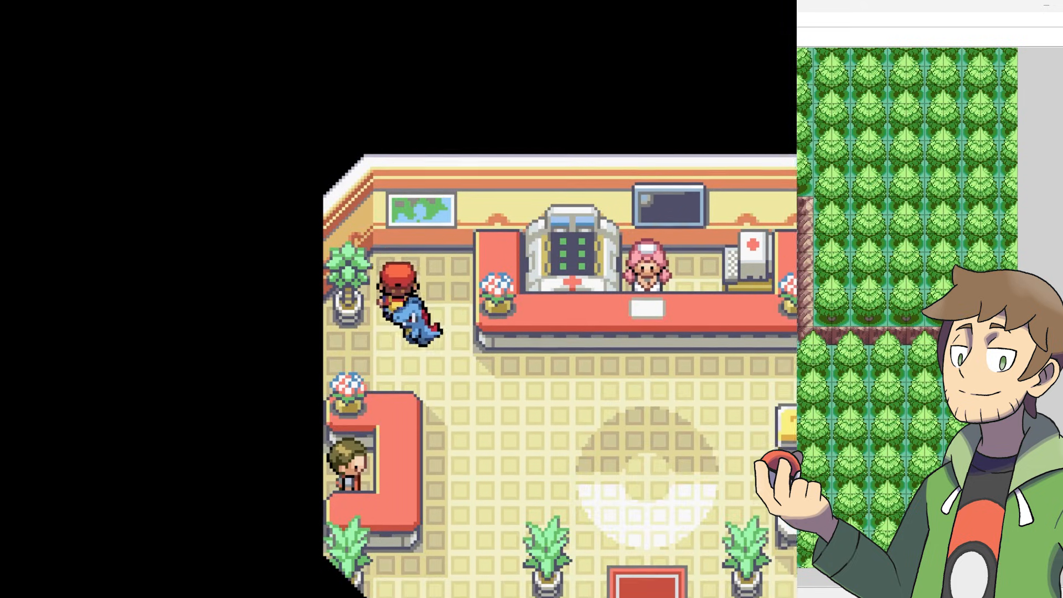
{"action": "key", "text": "Return"}
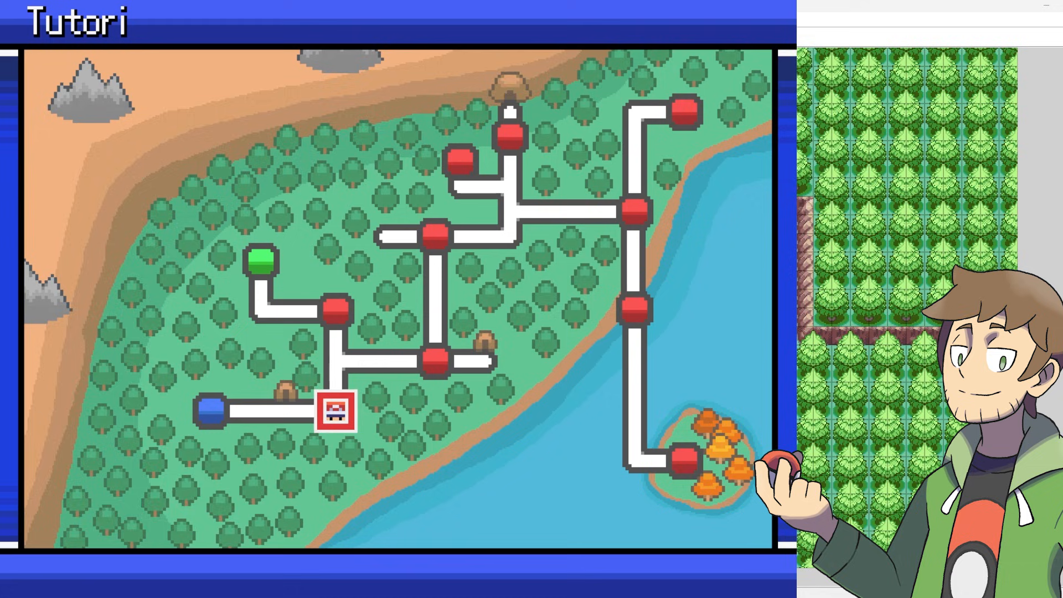
{"action": "key", "text": "Left"}
{"action": "key", "text": "Left"}
{"action": "key", "text": "Left"}
{"action": "key", "text": "Up"}
{"action": "key", "text": "Up"}
{"action": "key", "text": "Up"}
{"action": "key", "text": "Up"}
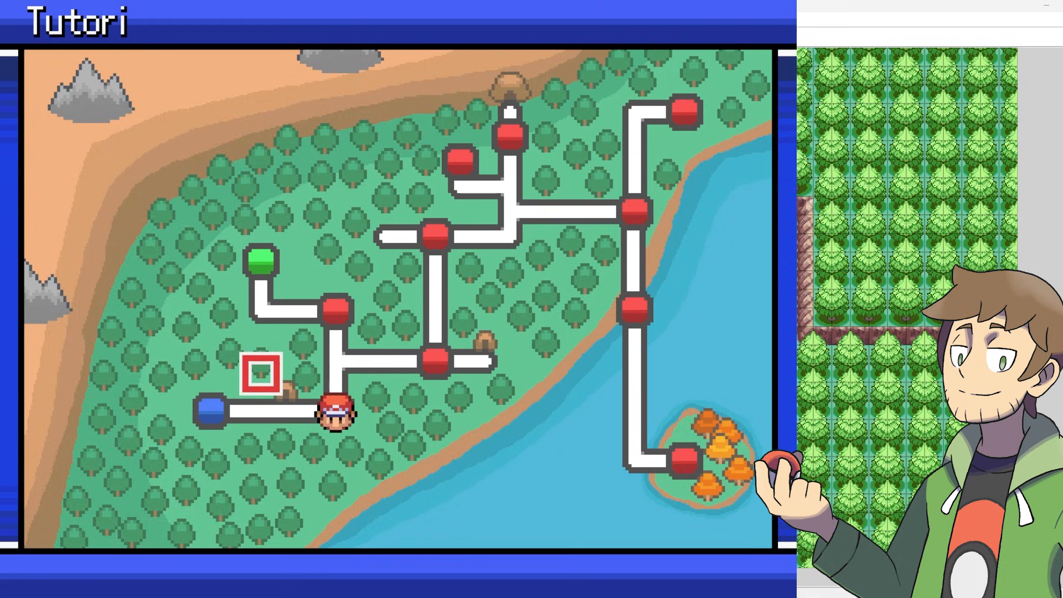
{"action": "key", "text": "Left"}
{"action": "key", "text": "Left"}
{"action": "key", "text": "Left"}
{"action": "key", "text": "Down"}
{"action": "key", "text": "Down"}
{"action": "key", "text": "Down"}
{"action": "key", "text": "Down"}
{"action": "key", "text": "Down"}
{"action": "key", "text": "Down"}
{"action": "key", "text": "Right"}
{"action": "key", "text": "Right"}
{"action": "key", "text": "Right"}
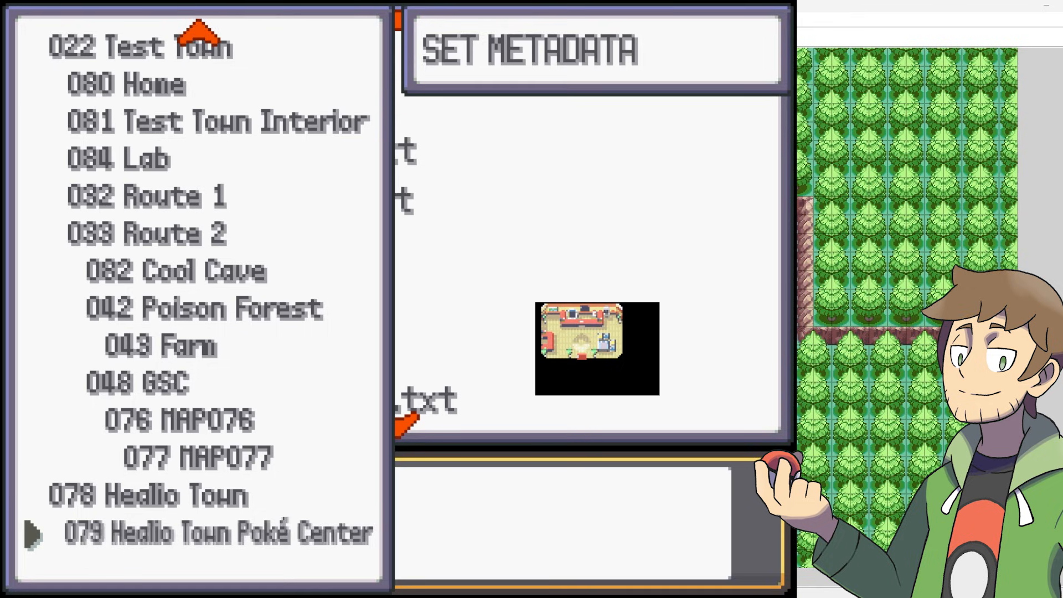
Step: Set Healio Town's MapPosition (map 078) to the Tutori map's yellow town square at 12, 14, and save the changes
{"action": "key", "text": "Up"}
{"action": "key", "text": "Return"}
{"action": "key", "text": "Down"}
{"action": "key", "text": "Down"}
{"action": "key", "text": "Down"}
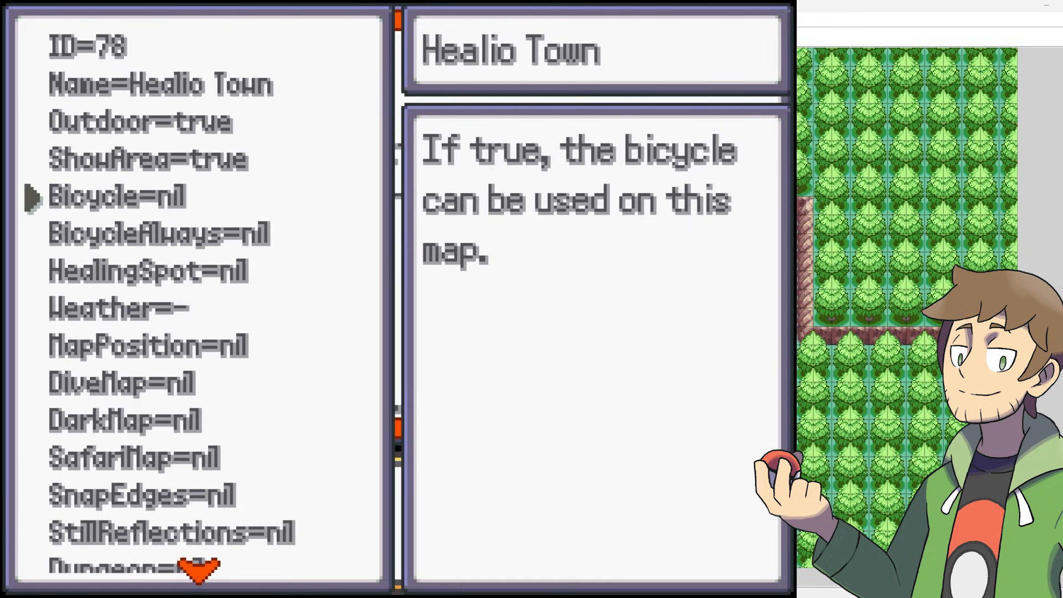
{"action": "key", "text": "Down"}
{"action": "key", "text": "Down"}
{"action": "key", "text": "Down"}
{"action": "key", "text": "Down"}
{"action": "key", "text": "Return"}
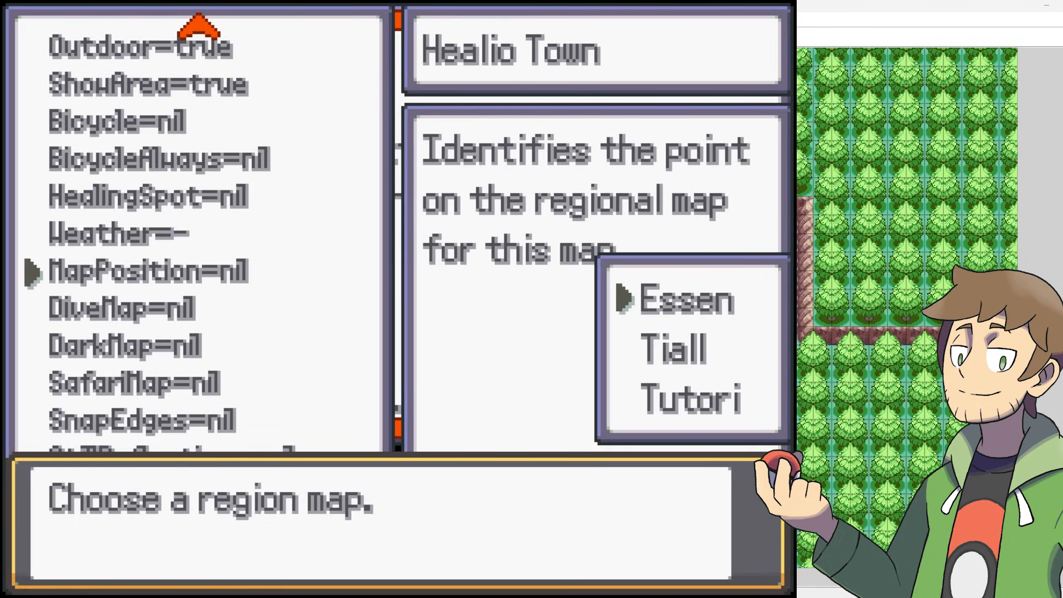
{"action": "key", "text": "Up"}
{"action": "key", "text": "Return"}
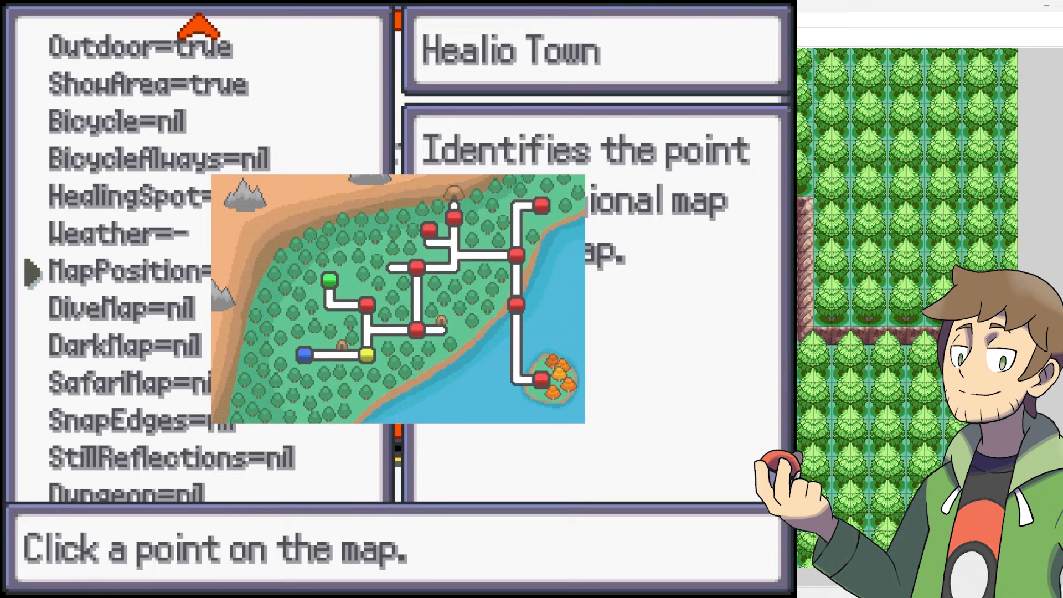
{"action": "left_click", "coordinate": [373, 357]}
{"action": "key", "text": "Escape"}
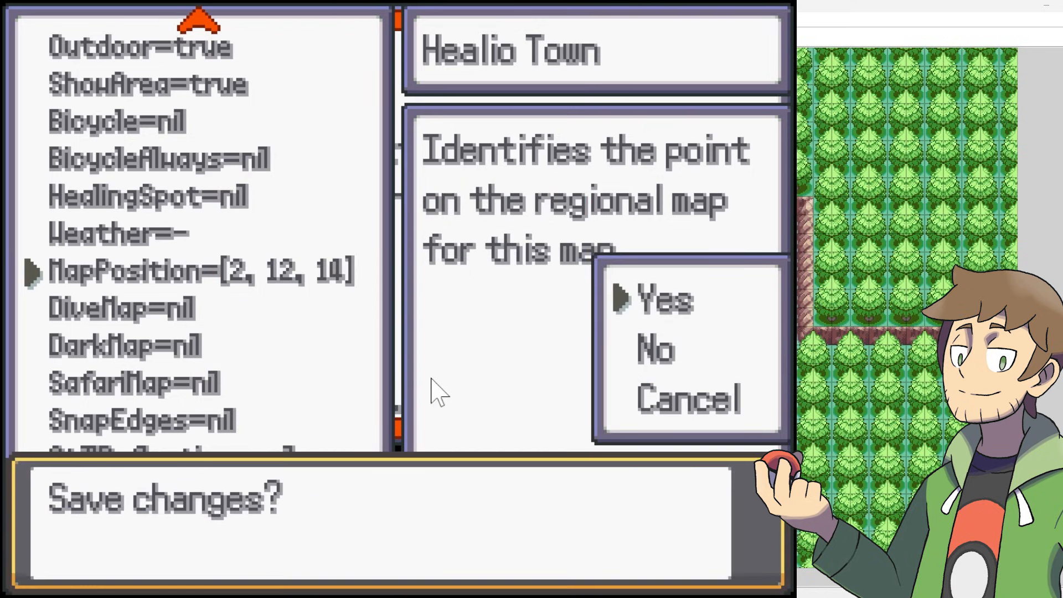
{"action": "key", "text": "Return"}
Step: View the Tutori town map in the game again and check the routes and towns around the player's location for labels
{"action": "key", "text": "Down"}
{"action": "key", "text": "Down"}
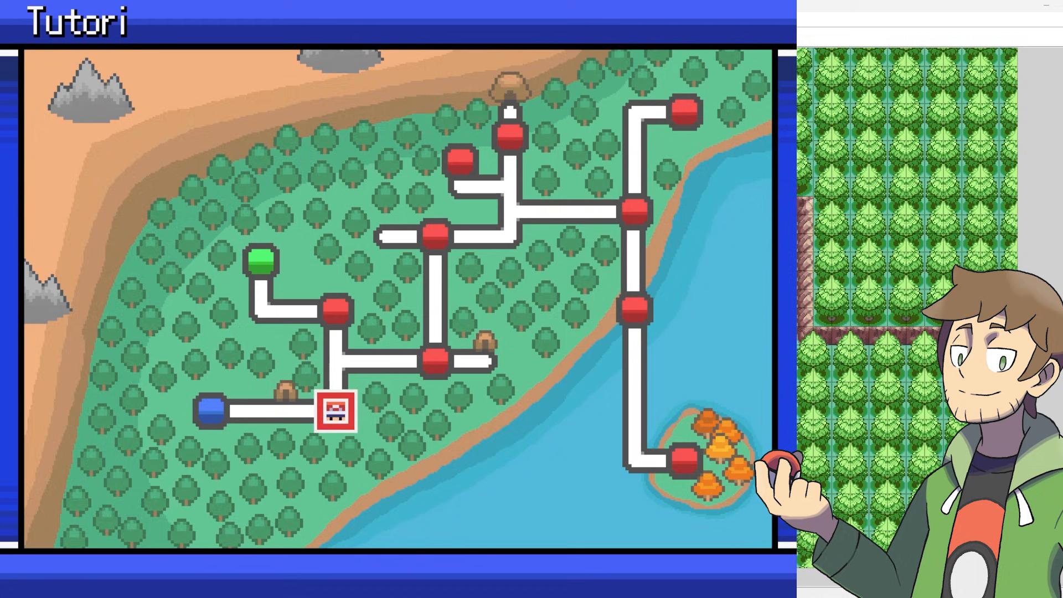
{"action": "key", "text": "Left"}
{"action": "key", "text": "Left"}
{"action": "key", "text": "Left"}
{"action": "key", "text": "Left"}
{"action": "key", "text": "Left"}
{"action": "key", "text": "Right"}
{"action": "key", "text": "Right"}
{"action": "key", "text": "Right"}
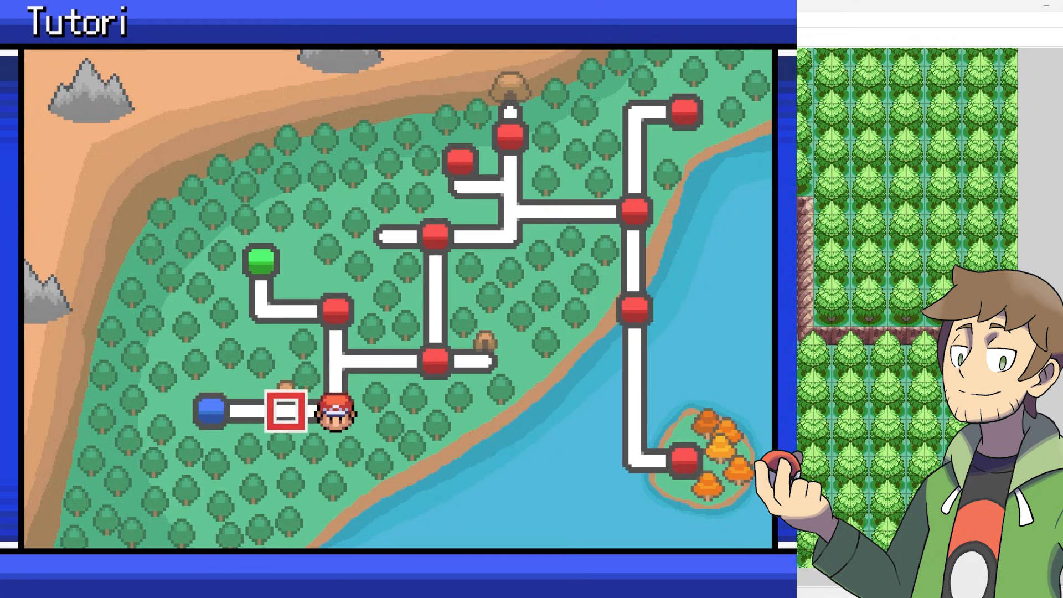
{"action": "key", "text": "Up"}
{"action": "key", "text": "Up"}
{"action": "key", "text": "Right"}
{"action": "key", "text": "Right"}
{"action": "key", "text": "Up"}
{"action": "key", "text": "Down"}
{"action": "key", "text": "Right"}
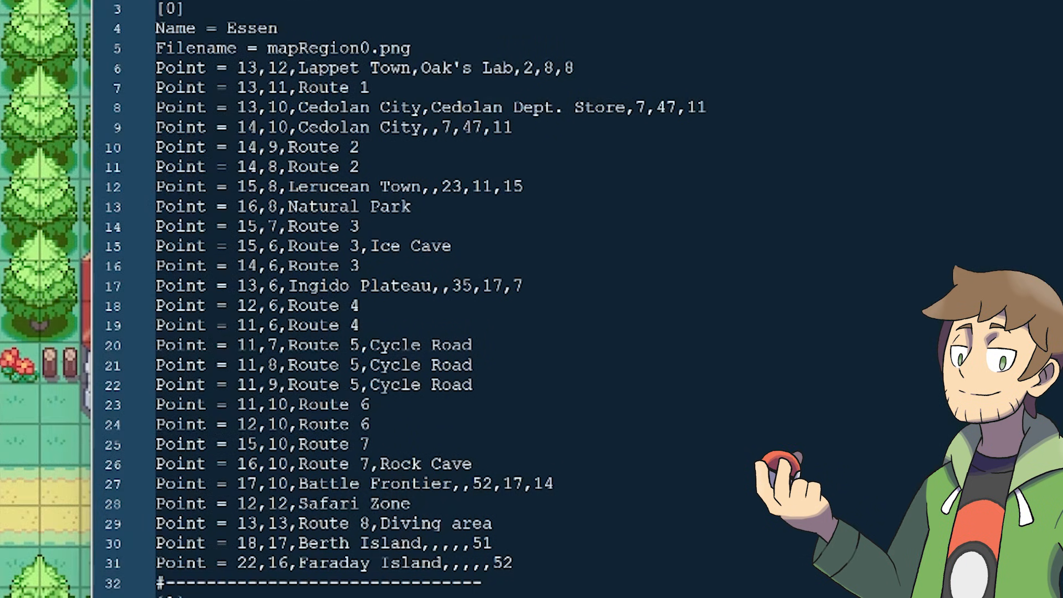
Step: Examine the coordinates, location name, point of interest and fly destination values in the Lappet Town Point line of town_map.txt
{"action": "double_click", "coordinate": [247, 68]}
{"action": "key", "text": "shift+Right"}
{"action": "key", "text": "shift+Right"}
{"action": "key", "text": "shift+Right"}
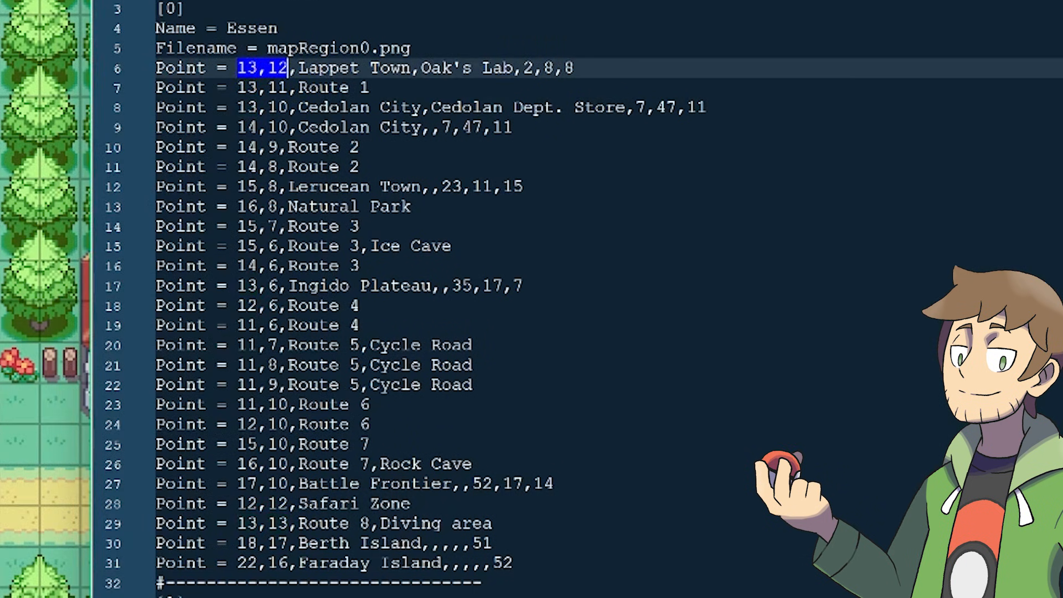
{"action": "key", "text": "shift+Right"}
{"action": "key", "text": "shift+Right"}
{"action": "key", "text": "shift+Right"}
{"action": "key", "text": "shift+Right"}
{"action": "key", "text": "shift+Right"}
{"action": "key", "text": "shift+Right"}
{"action": "key", "text": "shift+Right"}
{"action": "key", "text": "shift+Right"}
{"action": "key", "text": "shift+Right"}
{"action": "key", "text": "shift+Right"}
{"action": "key", "text": "shift+Right"}
{"action": "key", "text": "shift+Right"}
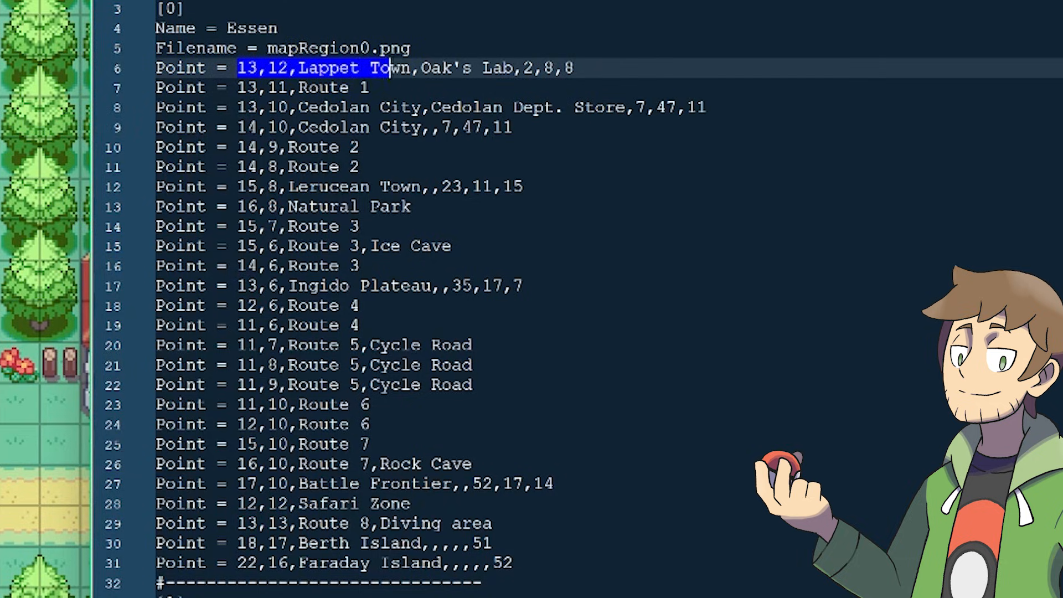
{"action": "key", "text": "shift+Right"}
{"action": "key", "text": "shift+Right"}
{"action": "key", "text": "shift+Right"}
{"action": "key", "text": "shift+Right"}
{"action": "key", "text": "shift+Right"}
{"action": "key", "text": "shift+Right"}
{"action": "key", "text": "shift+Right"}
{"action": "key", "text": "shift+Right"}
{"action": "key", "text": "shift+Right"}
{"action": "key", "text": "shift+Right"}
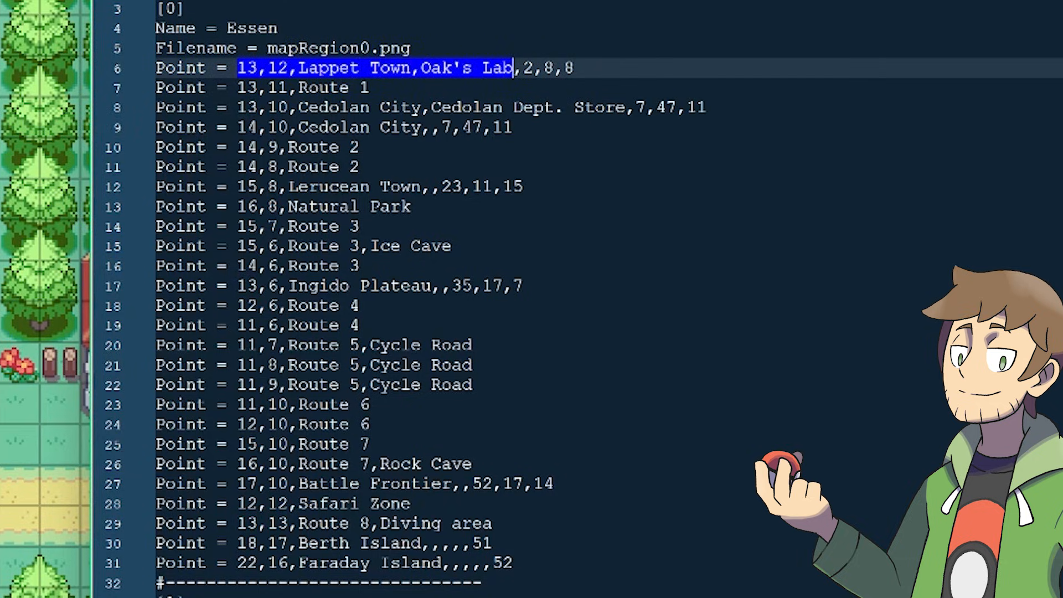
{"action": "key", "text": "shift+Right"}
{"action": "key", "text": "shift+Right"}
{"action": "key", "text": "shift+Right"}
{"action": "key", "text": "shift+Right"}
{"action": "key", "text": "shift+Right"}
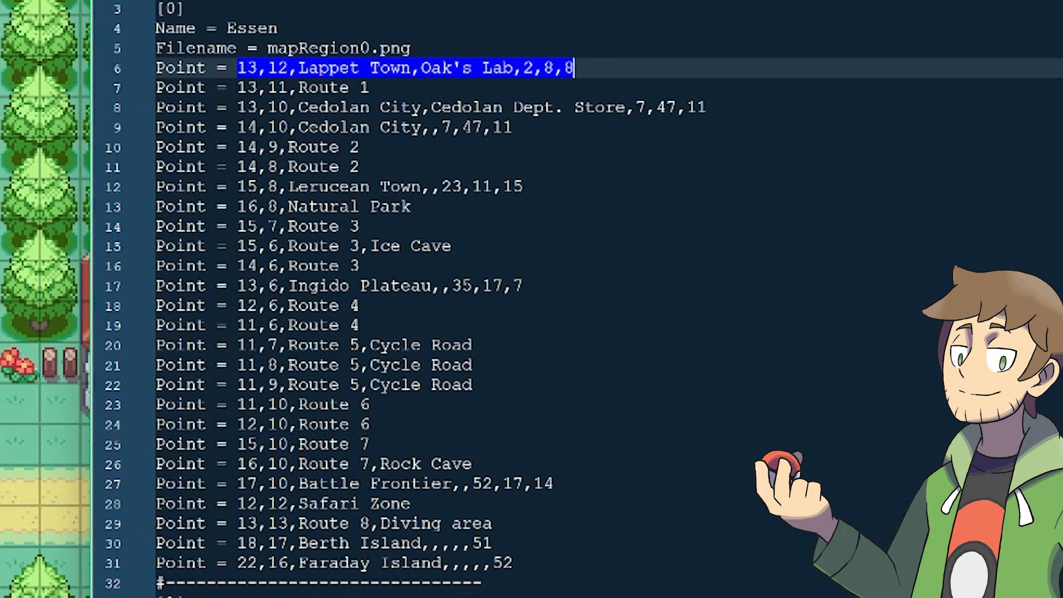
Step: Examine the Berth Island line's coordinates, name and switch number, and the fly destination coordinates in the Cedolan Dept. Store line
{"action": "left_click_drag", "start_coordinate": [494, 543], "coordinate": [432, 544]}
{"action": "left_click_drag", "start_coordinate": [515, 564], "coordinate": [237, 543]}
{"action": "left_click", "coordinate": [472, 543]}
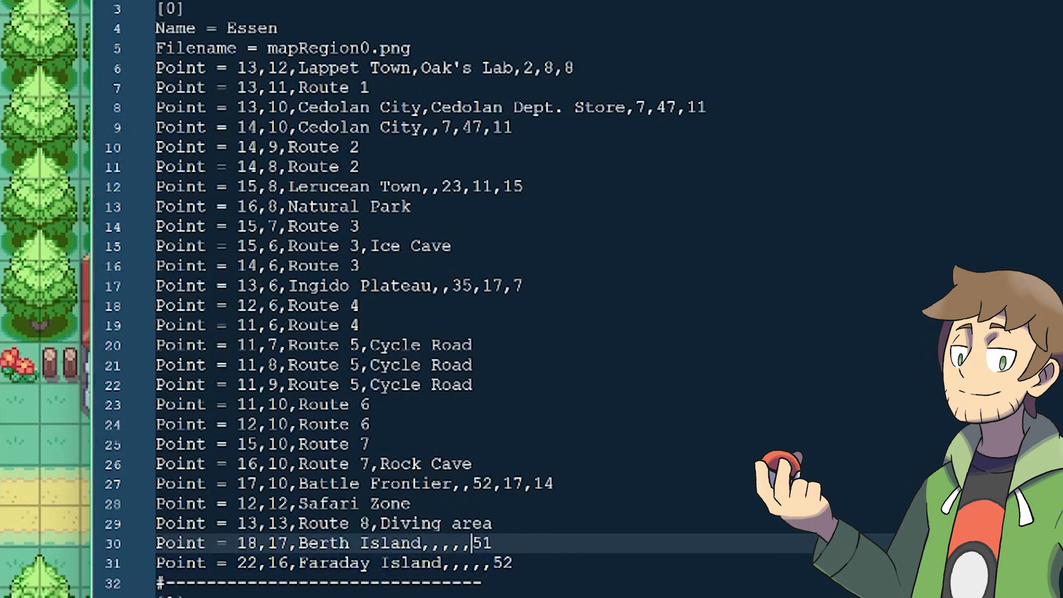
{"action": "left_click_drag", "start_coordinate": [471, 544], "coordinate": [493, 544]}
{"action": "left_click", "coordinate": [237, 544]}
{"action": "left_click_drag", "start_coordinate": [237, 543], "coordinate": [422, 544]}
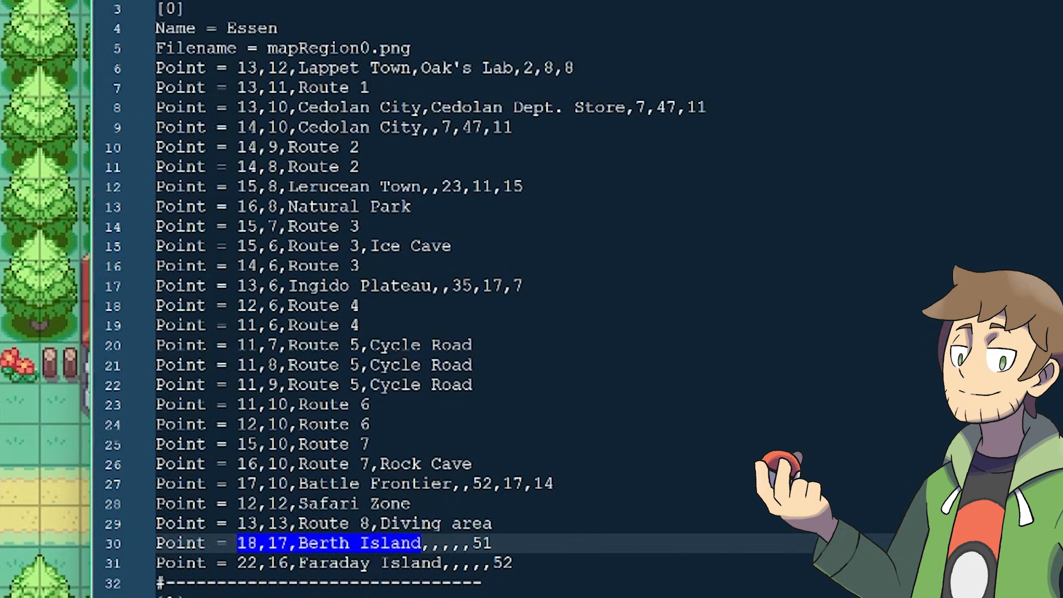
{"action": "left_click", "coordinate": [707, 108]}
{"action": "left_click_drag", "start_coordinate": [707, 107], "coordinate": [657, 107]}
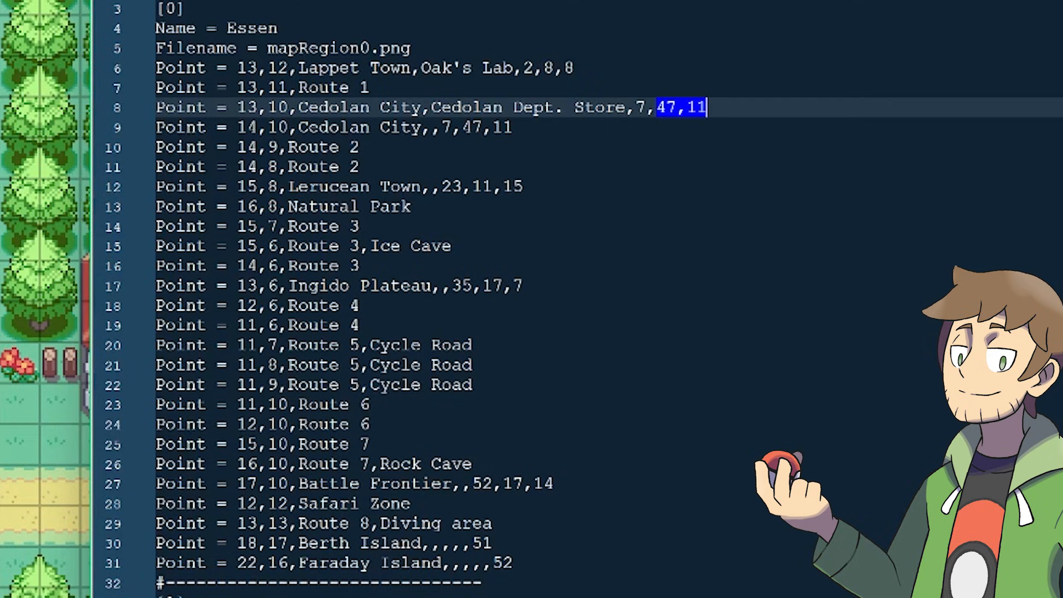
Step: Copy the line "Point = 13,12,Lappet Town,Oak's Lab,2,8,8" from the Essen section to below the Tutori section's filename
{"action": "left_click_drag", "start_coordinate": [574, 67], "coordinate": [156, 67]}
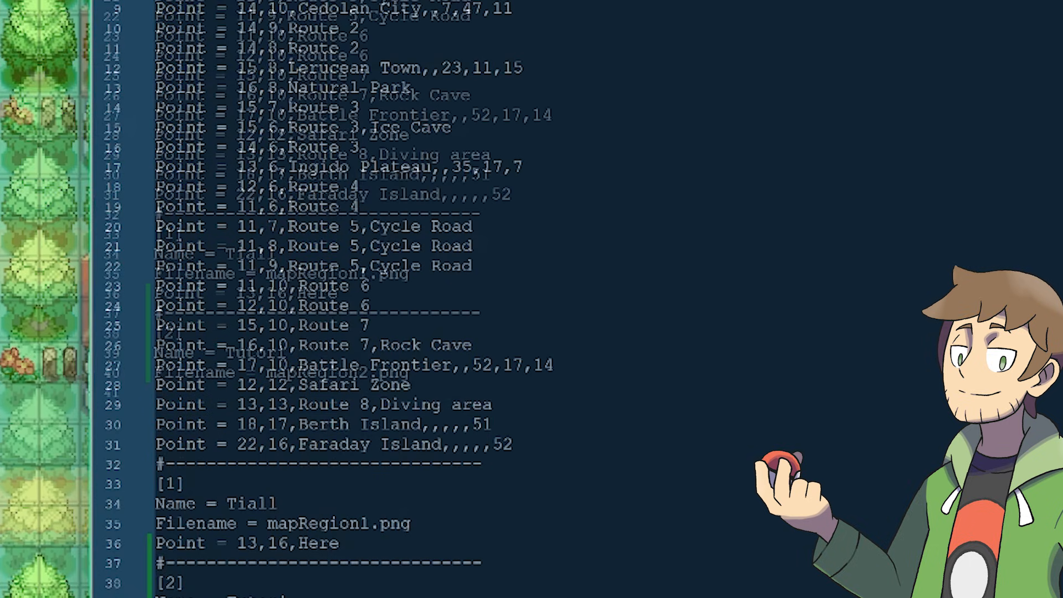
{"action": "type", "text": "Point = 13,12,Lappet Town,Oak's Lab,2,8,8"}
{"action": "scroll", "coordinate": [553, 277], "scroll_direction": "down", "scroll_amount": 1}
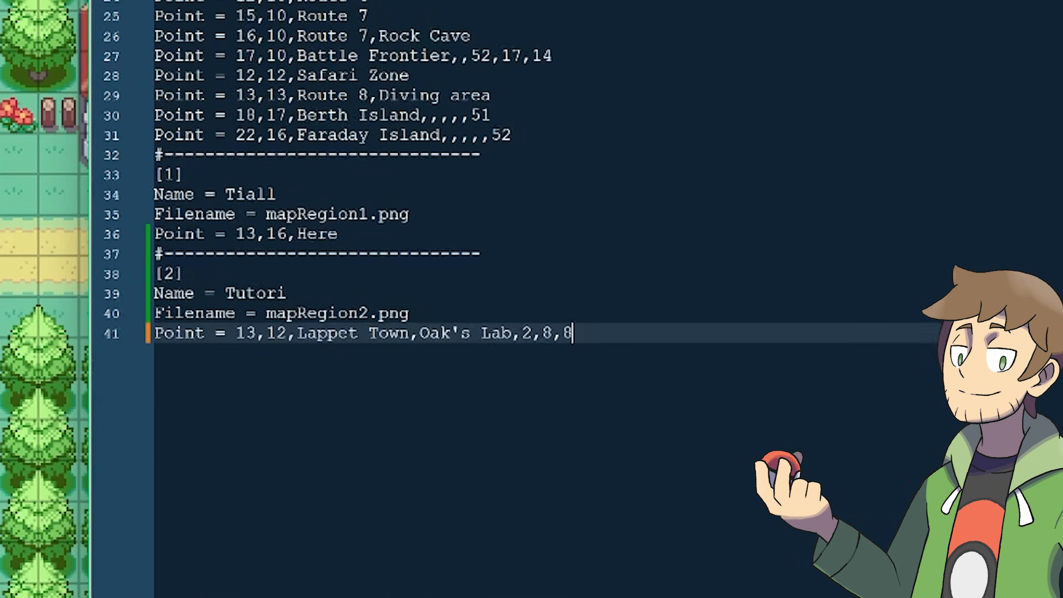
{"action": "scroll", "coordinate": [498, 277], "scroll_direction": "down", "scroll_amount": 1}
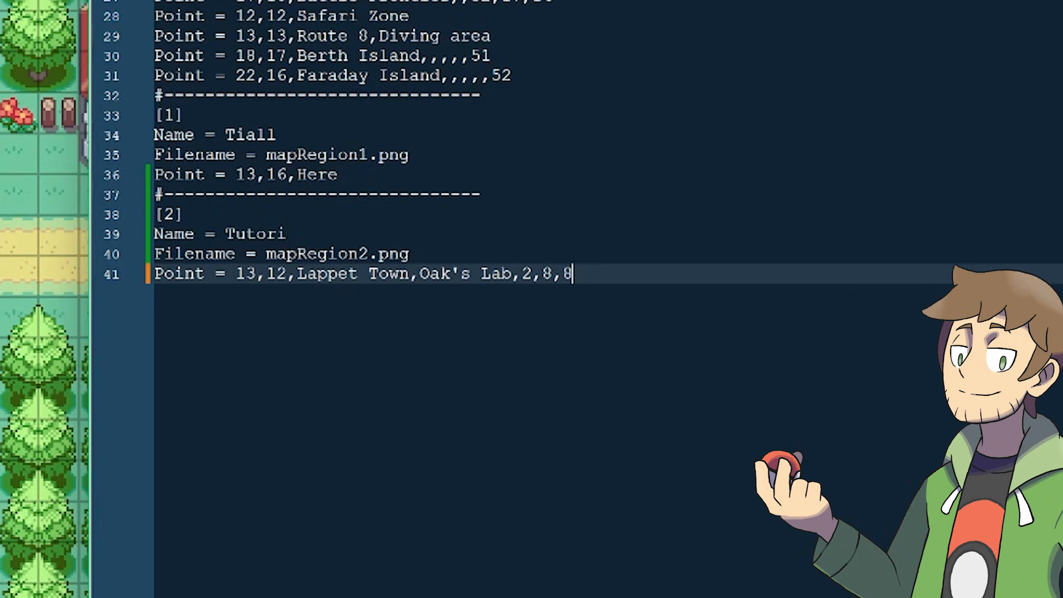
Step: Change the copied Point line in the Tutori section to the location name Test Town and the point of interest Test Lab
{"action": "left_click_drag", "start_coordinate": [297, 275], "coordinate": [358, 276]}
{"action": "type", "text": "Test"}
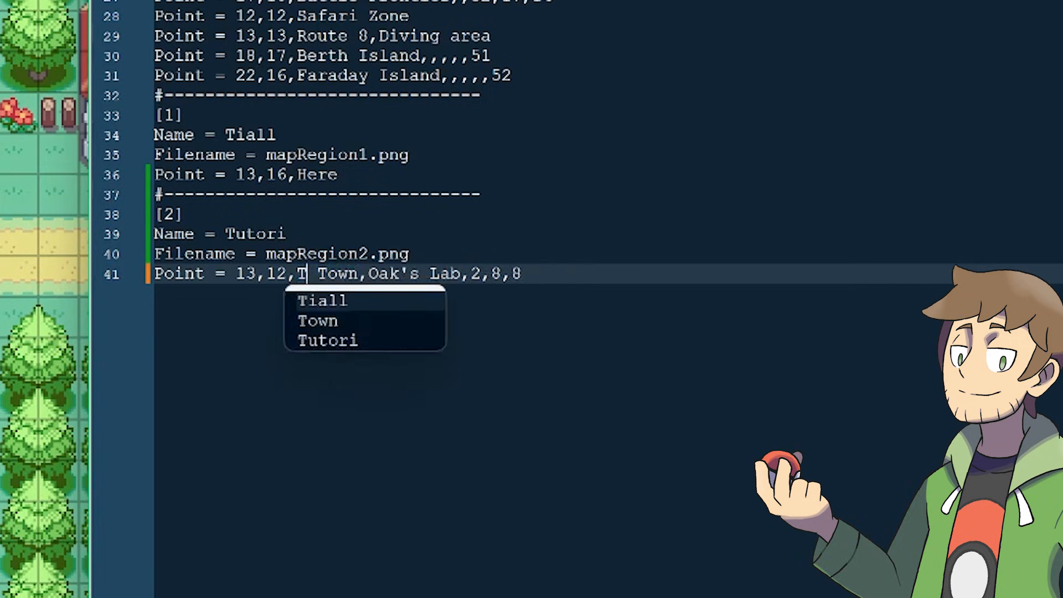
{"action": "left_click_drag", "start_coordinate": [399, 274], "coordinate": [448, 273]}
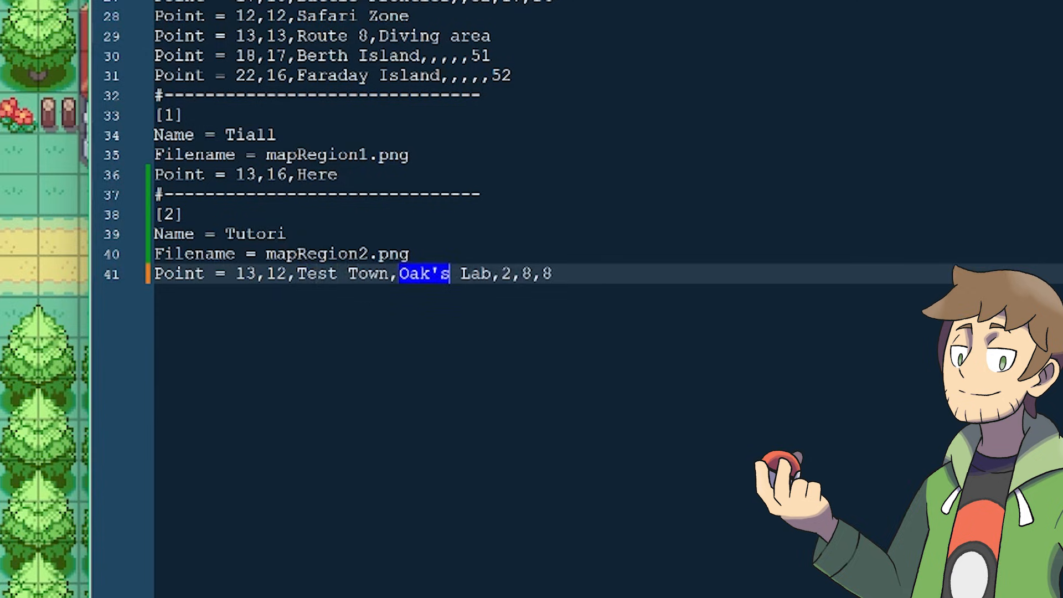
{"action": "type", "text": "Test"}
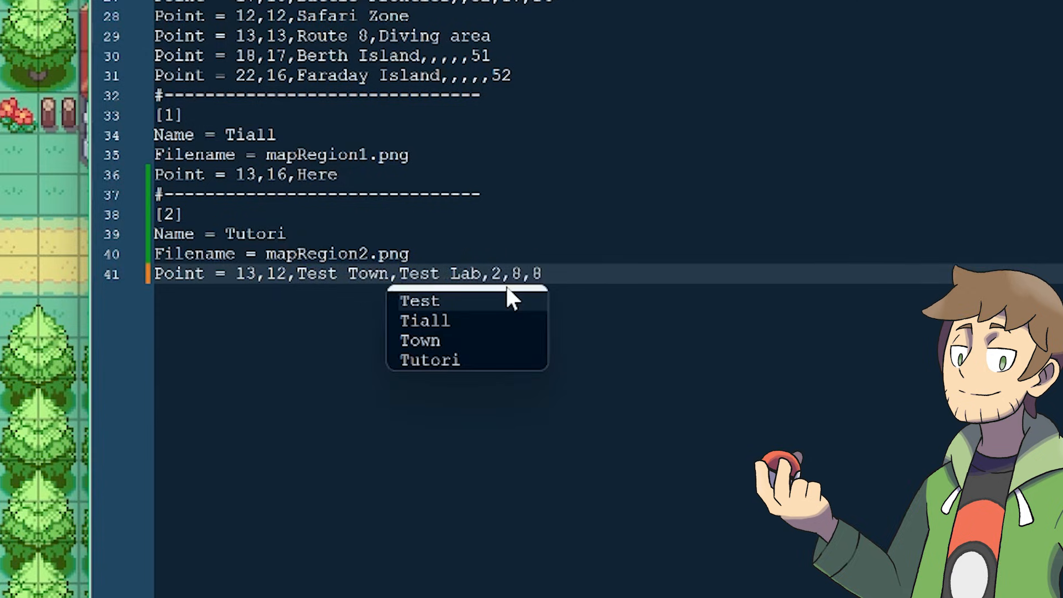
{"action": "key", "text": "End"}
Step: Set the fly destination in Test Town's Point line to map 22, coordinates 20,14
{"action": "left_click_drag", "start_coordinate": [236, 274], "coordinate": [276, 273]}
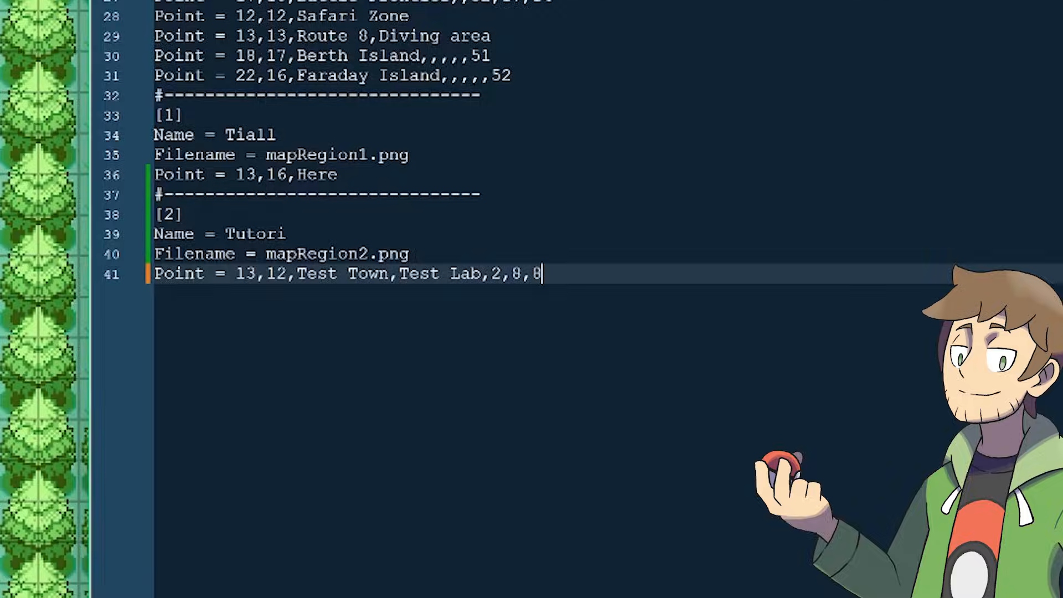
{"action": "left_click", "coordinate": [490, 274]}
{"action": "type", "text": "2"}
{"action": "double_click", "coordinate": [530, 268]}
{"action": "type", "text": "20"}
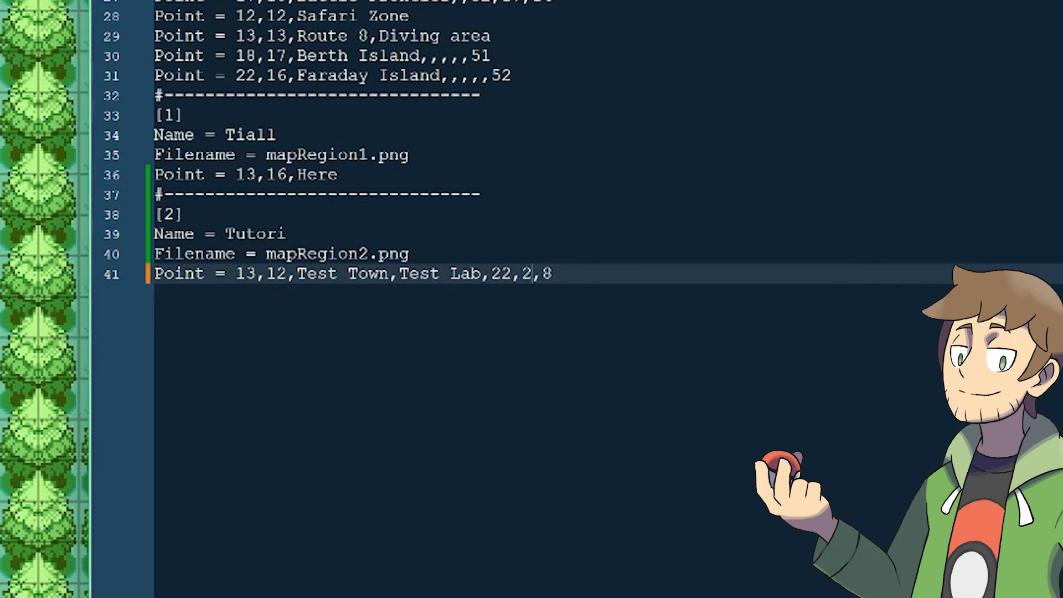
{"action": "double_click", "coordinate": [558, 274]}
{"action": "type", "text": "14"}
{"action": "left_click_drag", "start_coordinate": [236, 274], "coordinate": [287, 273]}
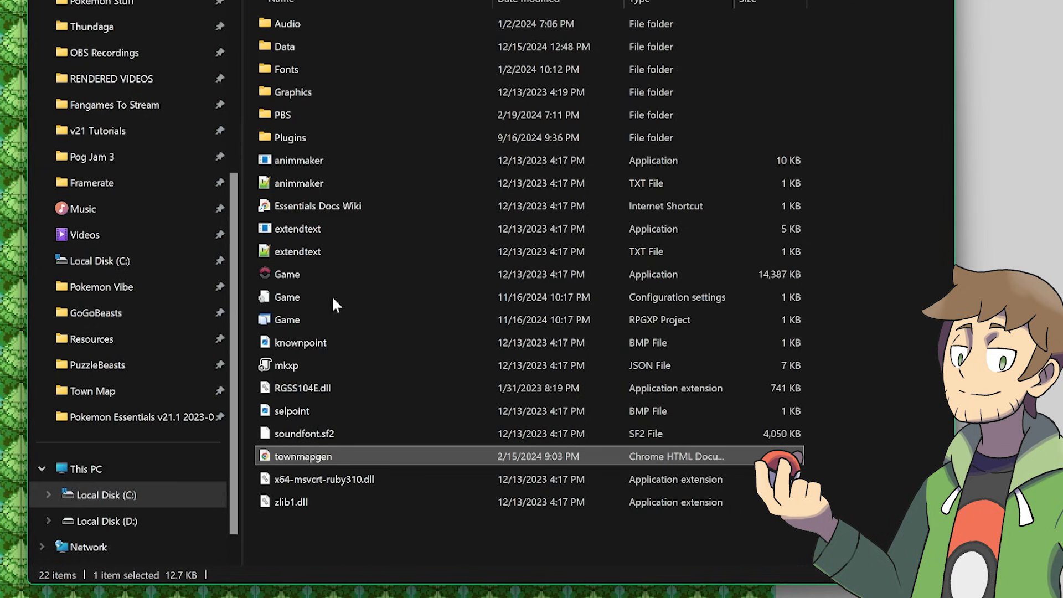
Step: Copy townmapgen from the v21.1 Hotfixes plugin folder into the project's root folder, replacing the existing file
{"action": "double_click", "coordinate": [297, 143]}
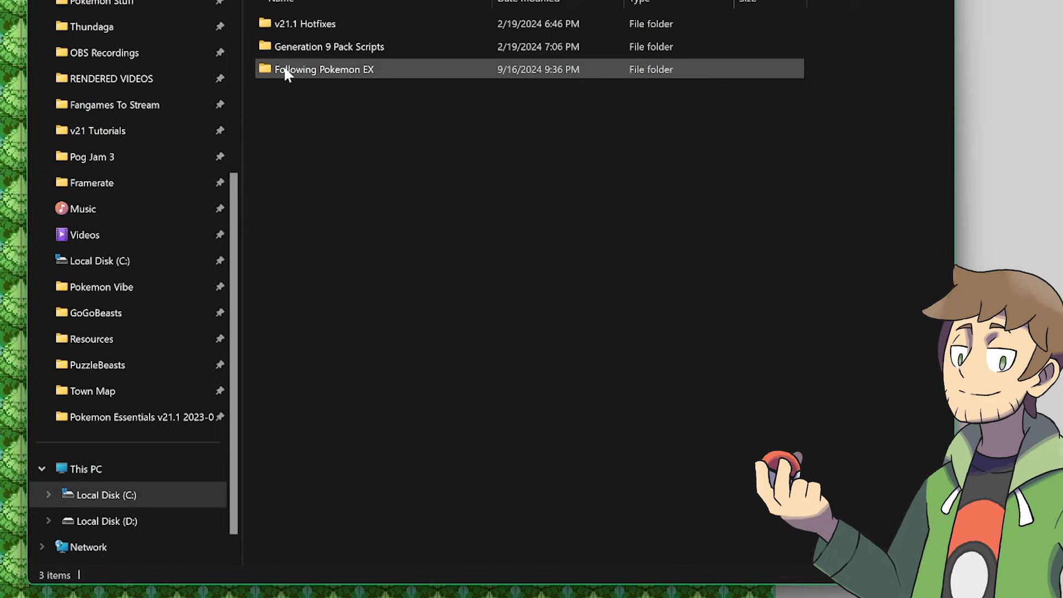
{"action": "double_click", "coordinate": [291, 24]}
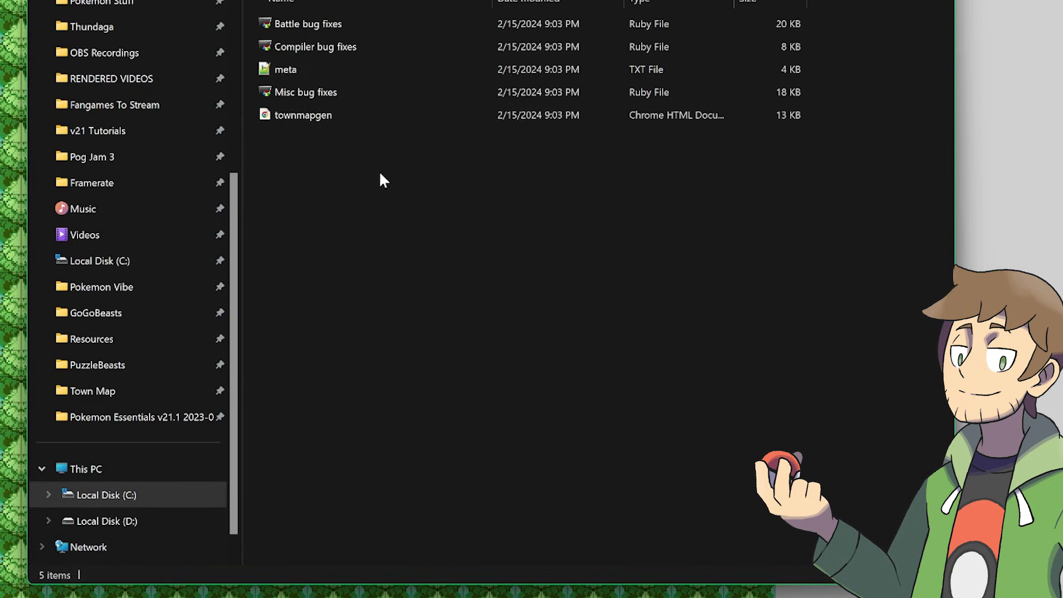
{"action": "left_click", "coordinate": [312, 118]}
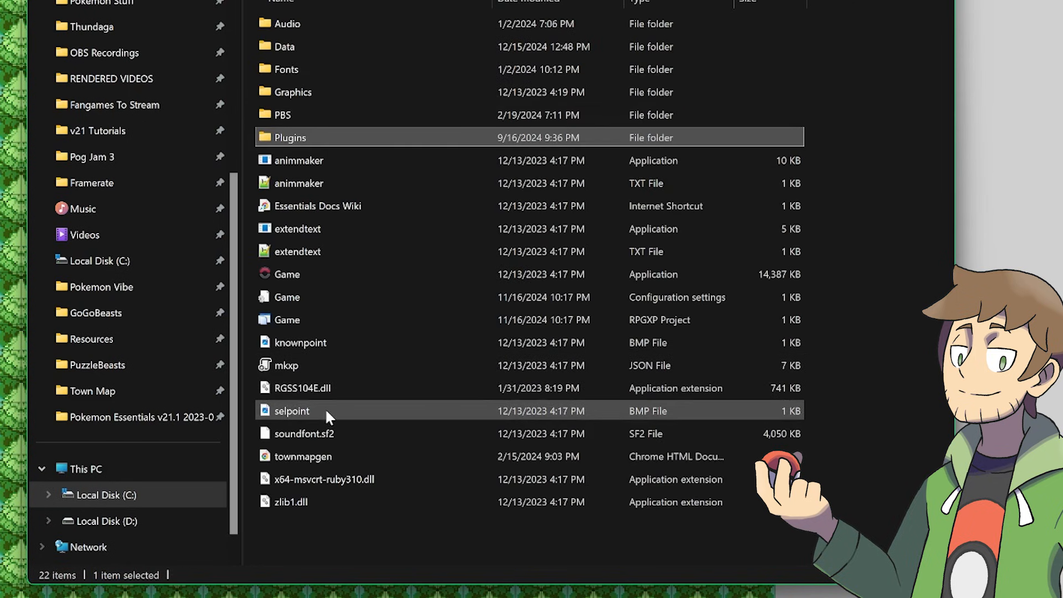
{"action": "key", "text": "ctrl+v"}
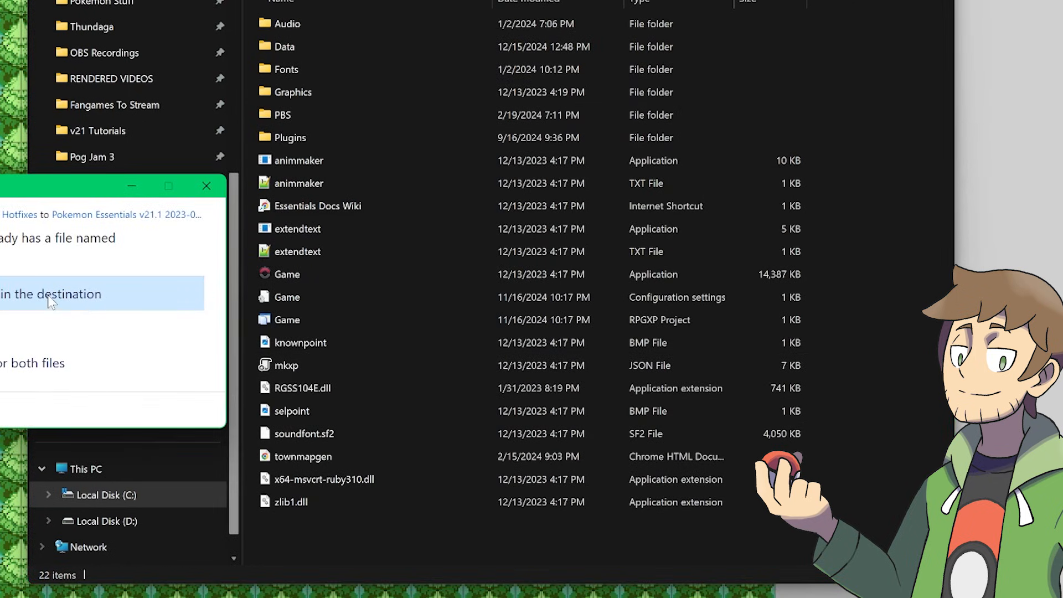
{"action": "key", "text": "Return"}
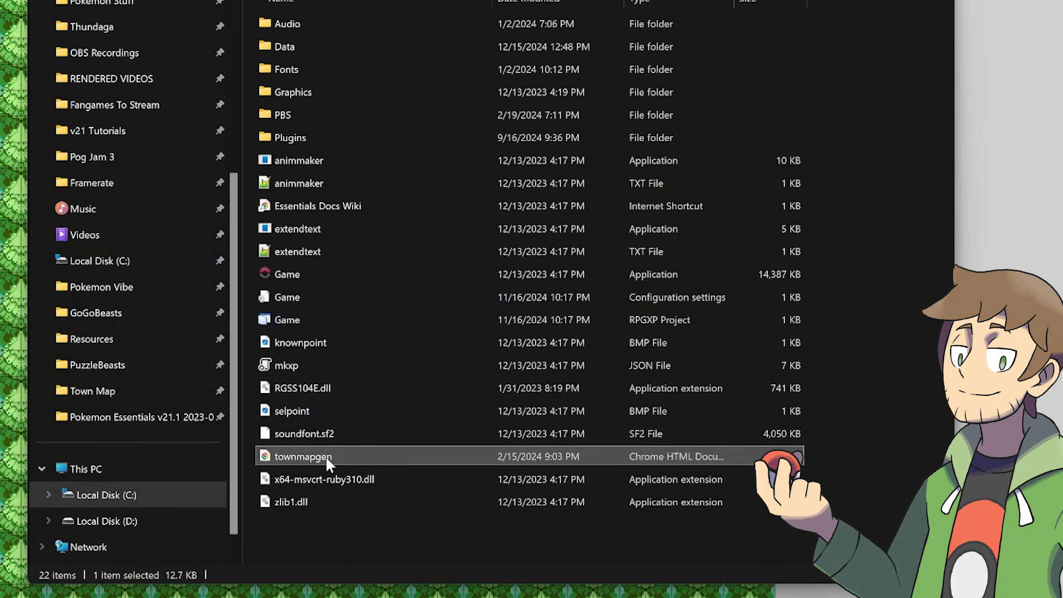
Step: Open townmapgen and load the region graphic mapRegion2.png with the region name Tutori Region
{"action": "double_click", "coordinate": [326, 456]}
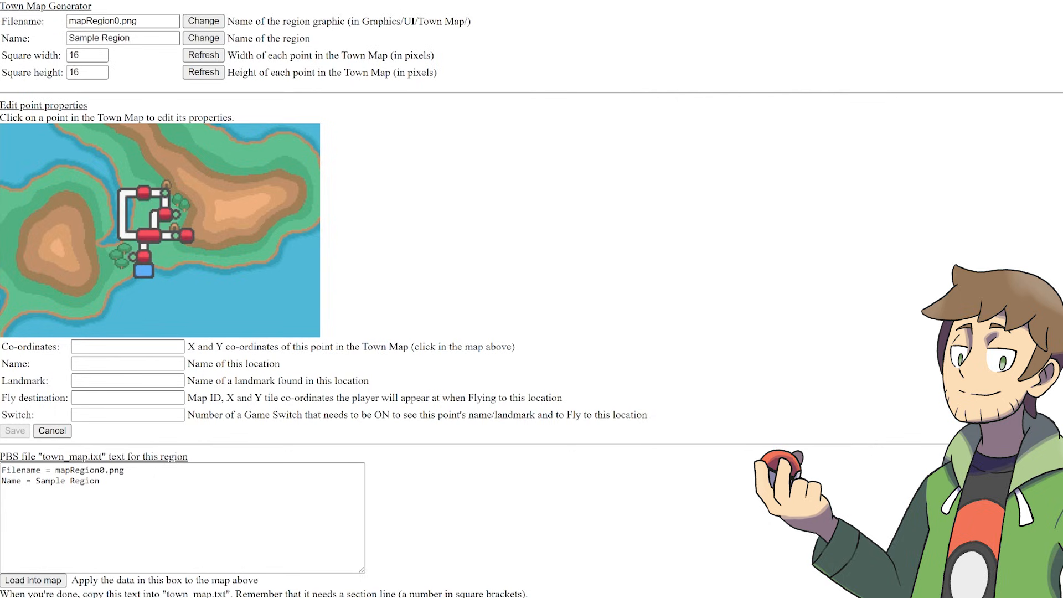
{"action": "left_click_drag", "start_coordinate": [118, 22], "coordinate": [68, 39]}
{"action": "type", "text": "22"}
{"action": "key", "text": "BackSpace"}
{"action": "type", "text": "Tutori"}
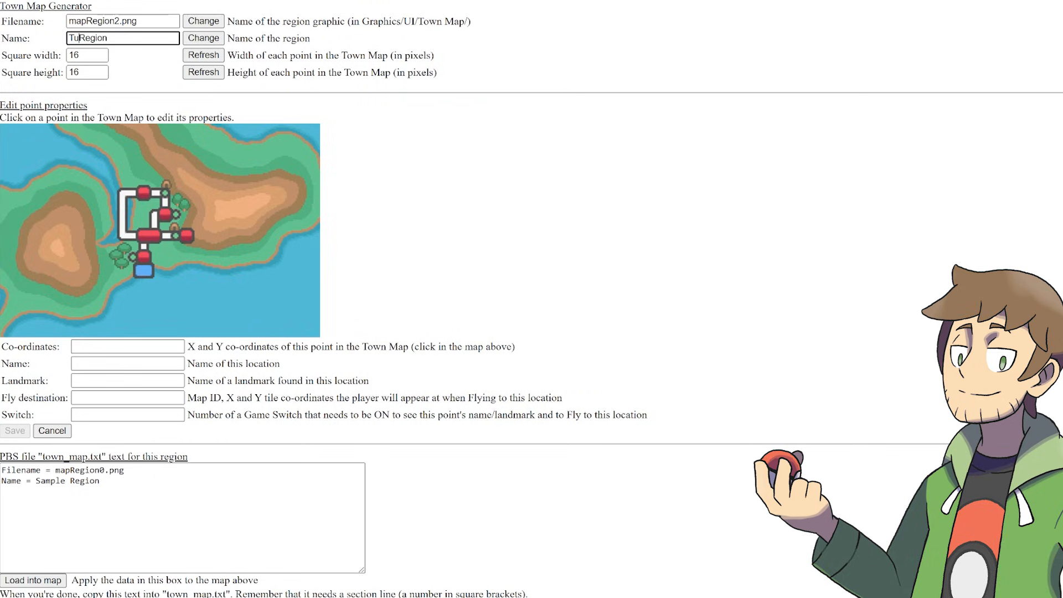
{"action": "left_click", "coordinate": [204, 21]}
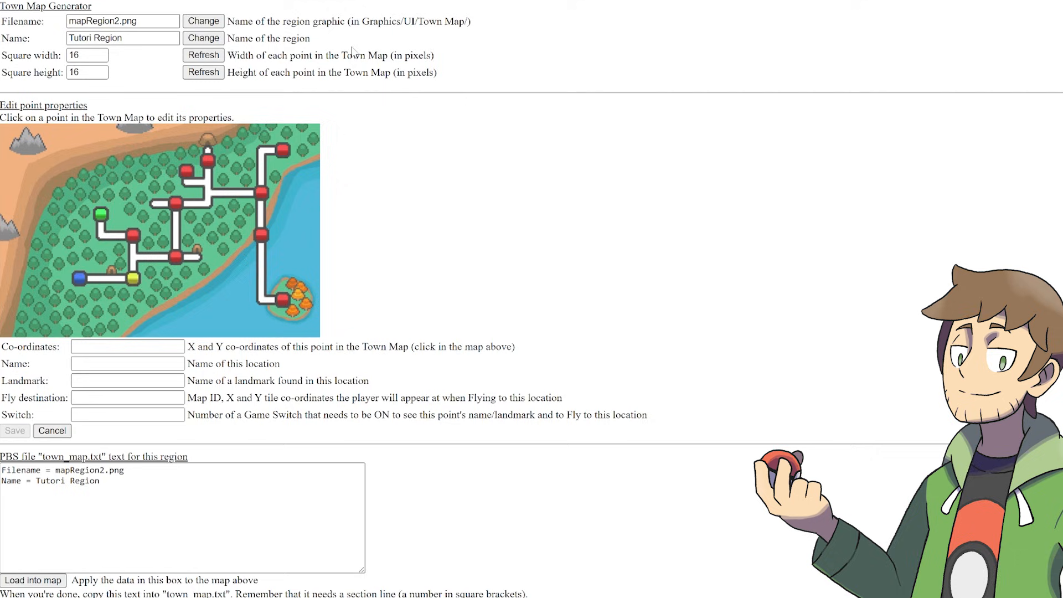
Step: Pick the yellow town square at 12,14 on the region map and name the location Healio Town
{"action": "left_click", "coordinate": [277, 167]}
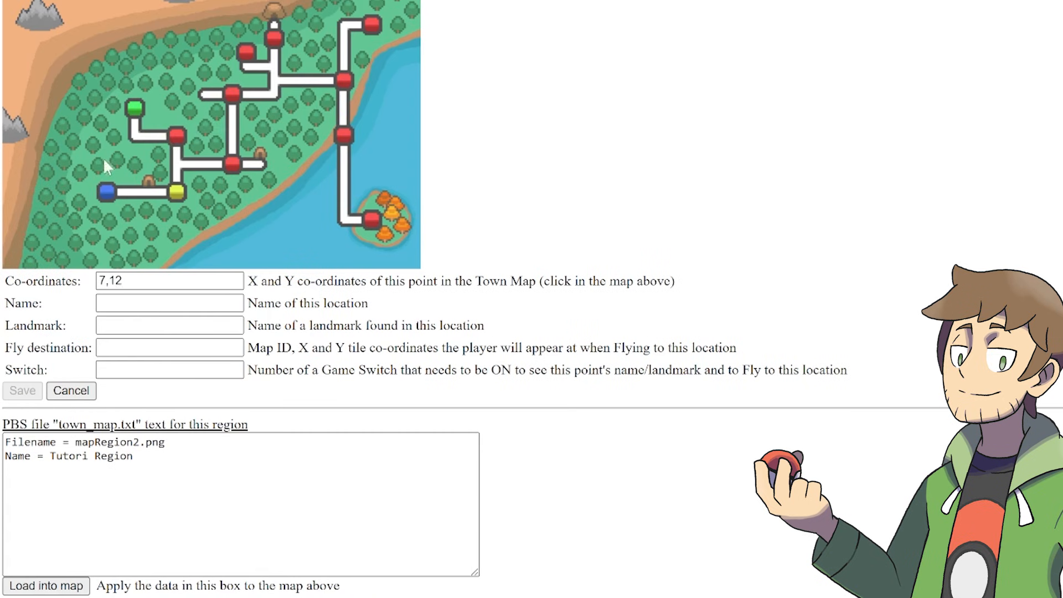
{"action": "left_click", "coordinate": [177, 193]}
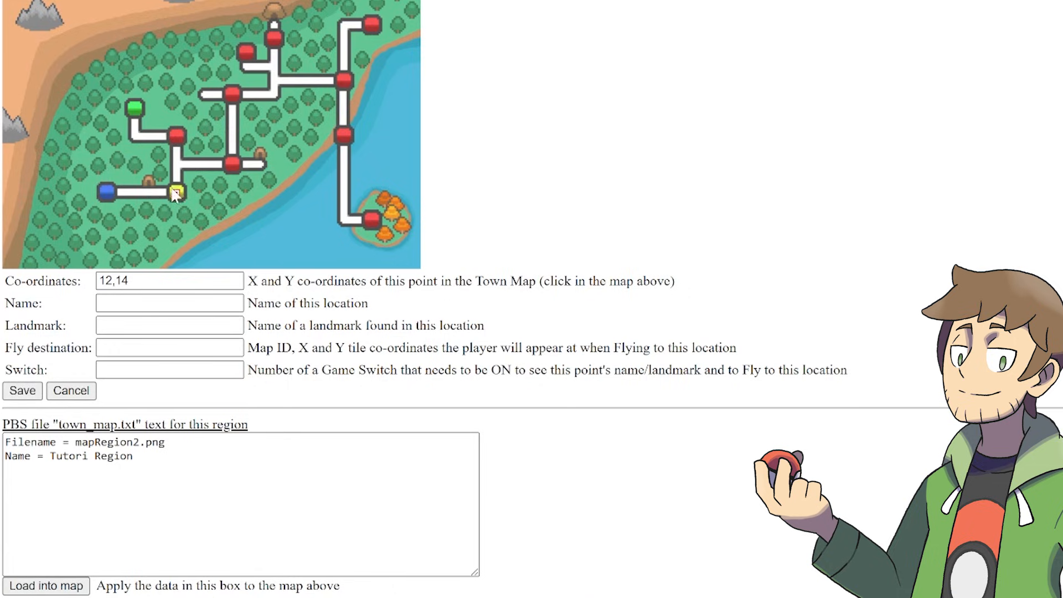
{"action": "key", "text": "Tab"}
{"action": "key", "text": "Tab"}
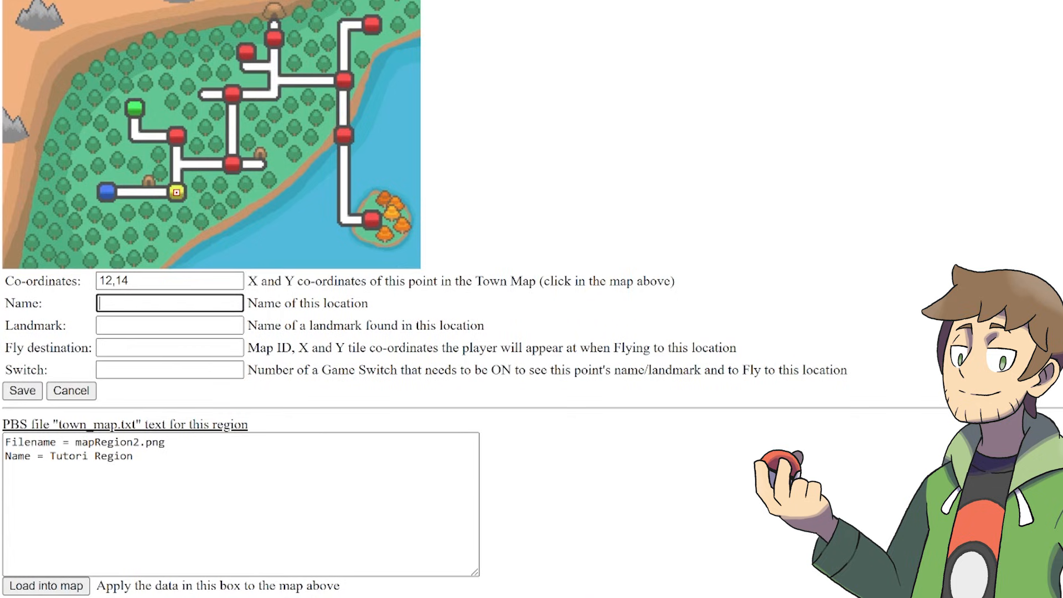
{"action": "type", "text": "Healio Town"}
{"action": "key", "text": "Tab"}
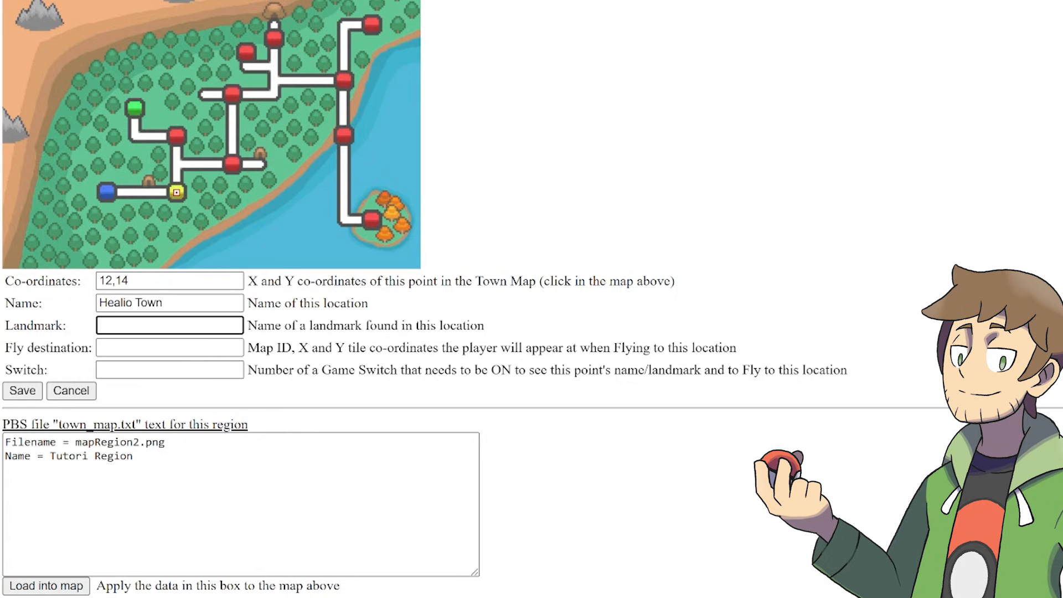
Step: Give Healio Town the fly destination 78,10,14, the tile in front of its Poké Center, and save the point
{"action": "key", "text": "Tab"}
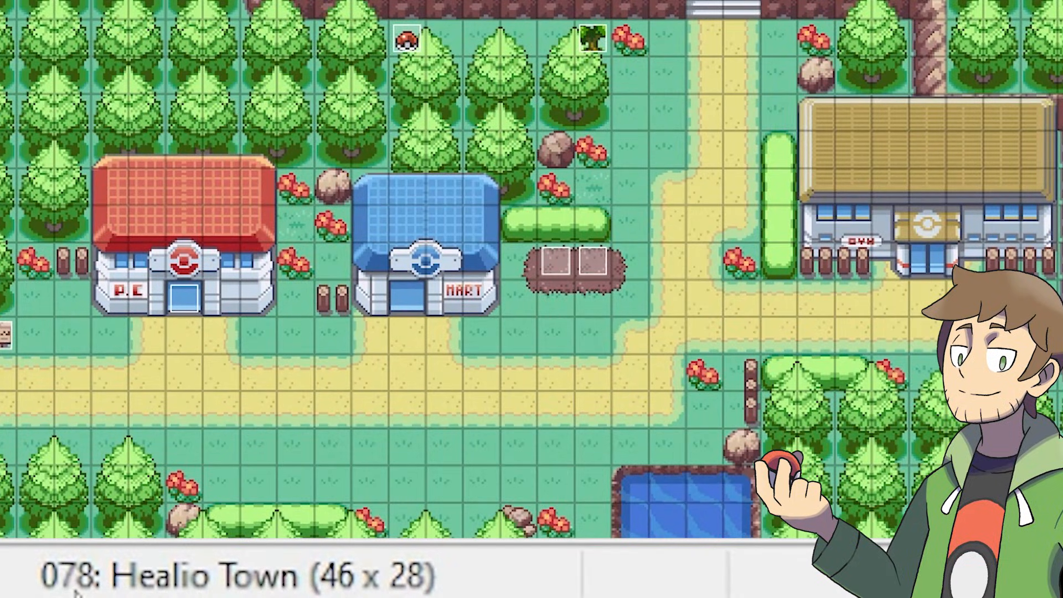
{"action": "left_click", "coordinate": [186, 337]}
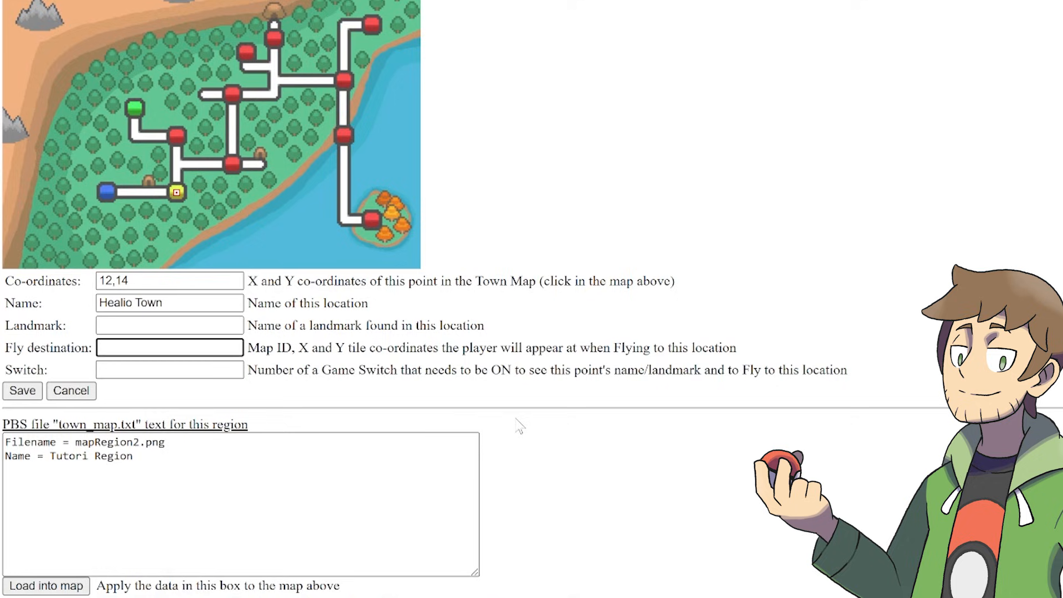
{"action": "type", "text": "78,10,14"}
{"action": "left_click", "coordinate": [149, 371]}
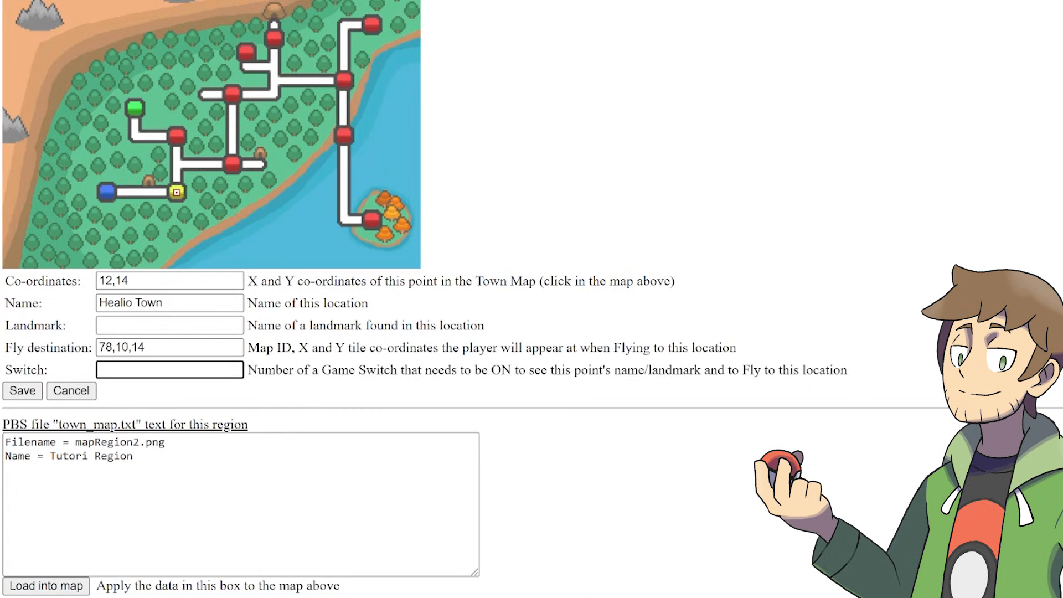
{"action": "left_click", "coordinate": [32, 392]}
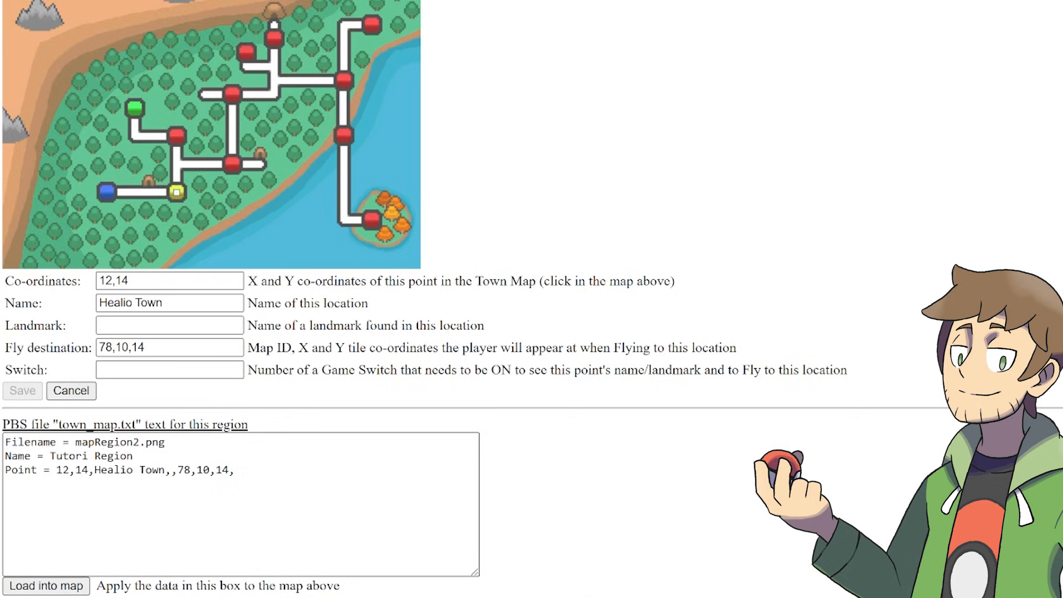
Step: Save a point on the blue square at 7,14 named Test Town, with landmark Test Lab and fly destination 22,20,14
{"action": "left_click", "coordinate": [111, 201]}
{"action": "left_click", "coordinate": [104, 191]}
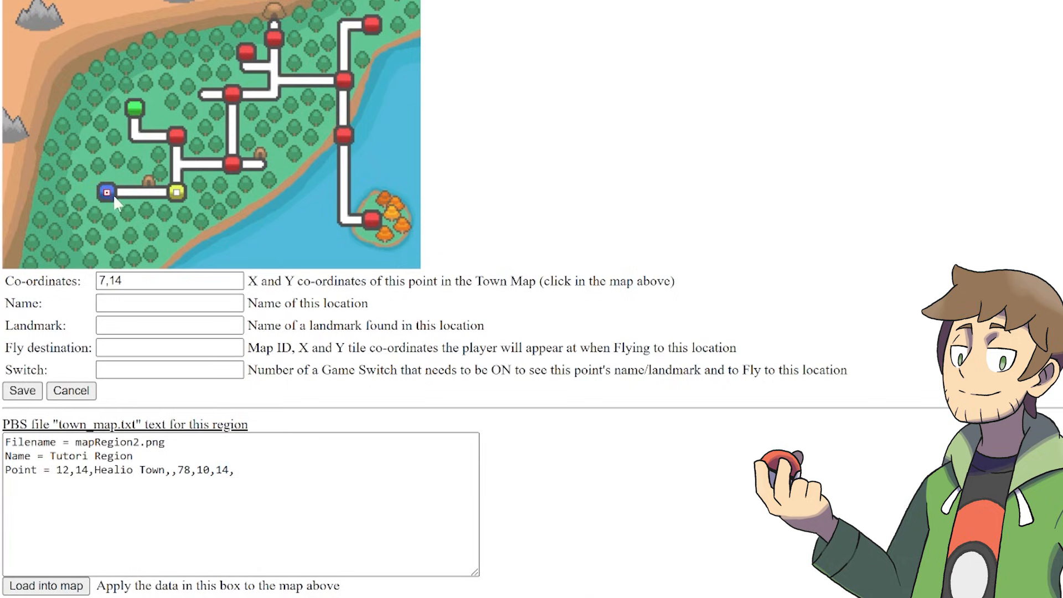
{"action": "left_click", "coordinate": [122, 302]}
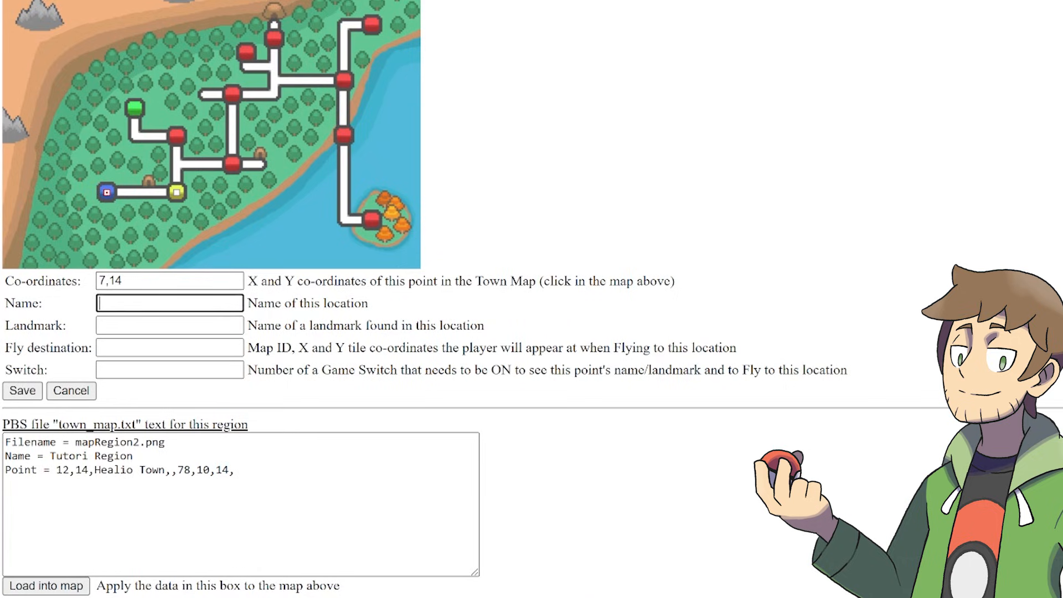
{"action": "type", "text": "Test Townm"}
{"action": "key", "text": "BackSpace"}
{"action": "left_click", "coordinate": [166, 325]}
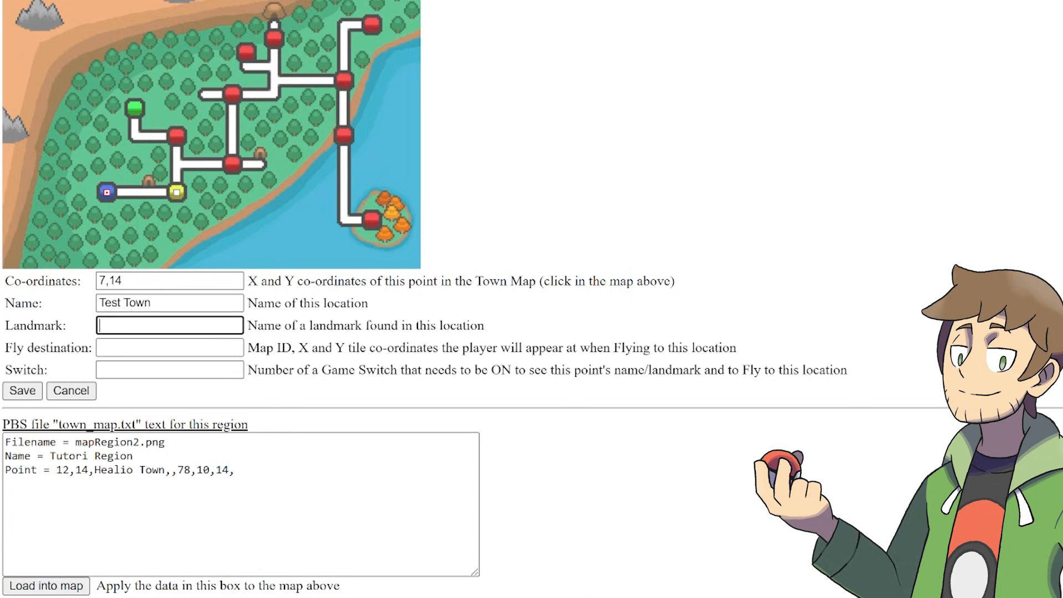
{"action": "type", "text": "Test Lab"}
{"action": "left_click", "coordinate": [169, 348]}
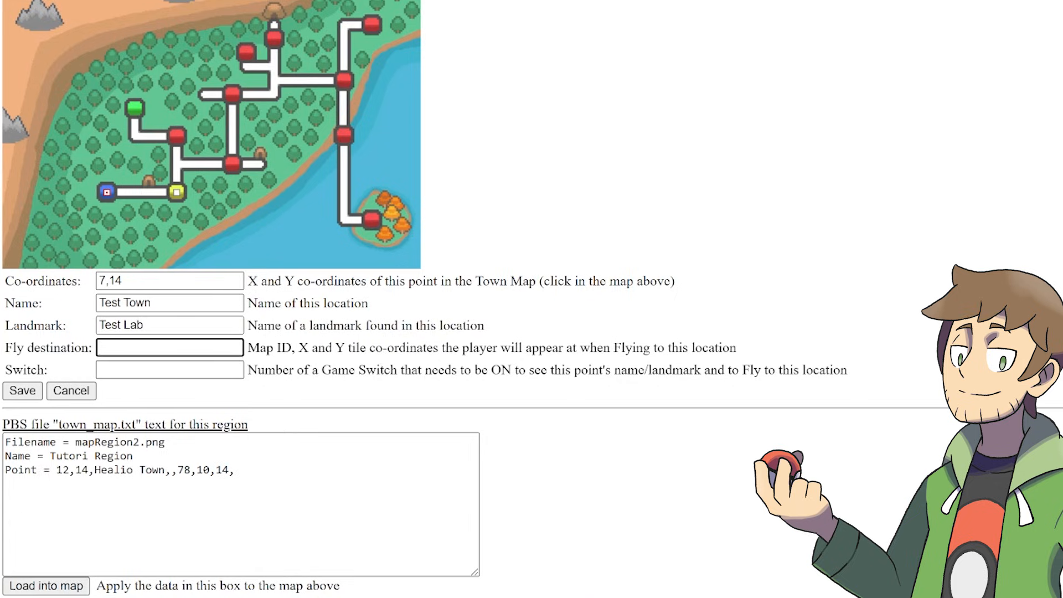
{"action": "type", "text": "22,20,14"}
{"action": "left_click", "coordinate": [26, 393]}
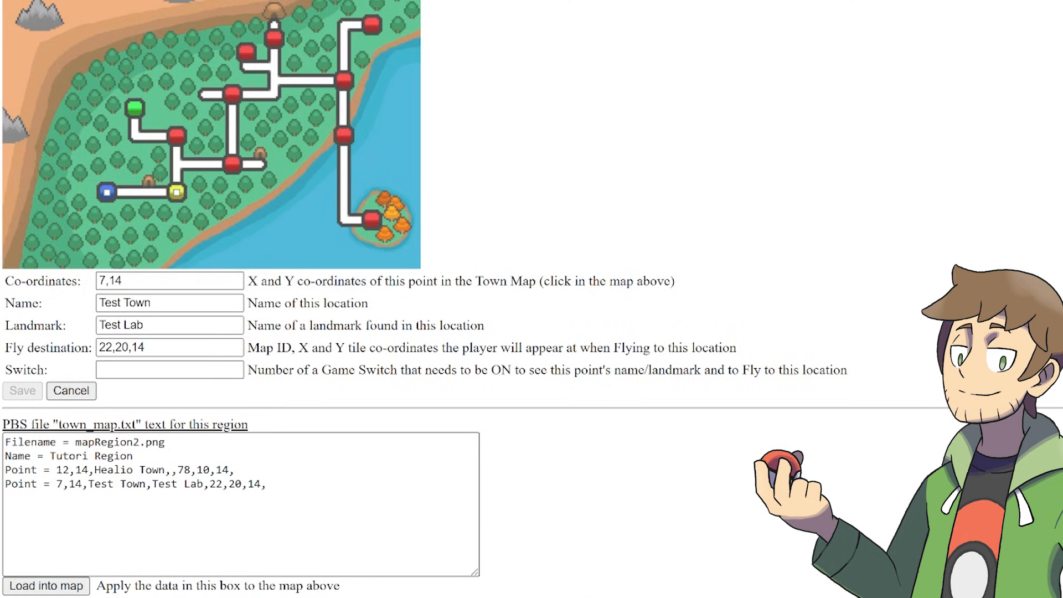
{"action": "left_click", "coordinate": [142, 217]}
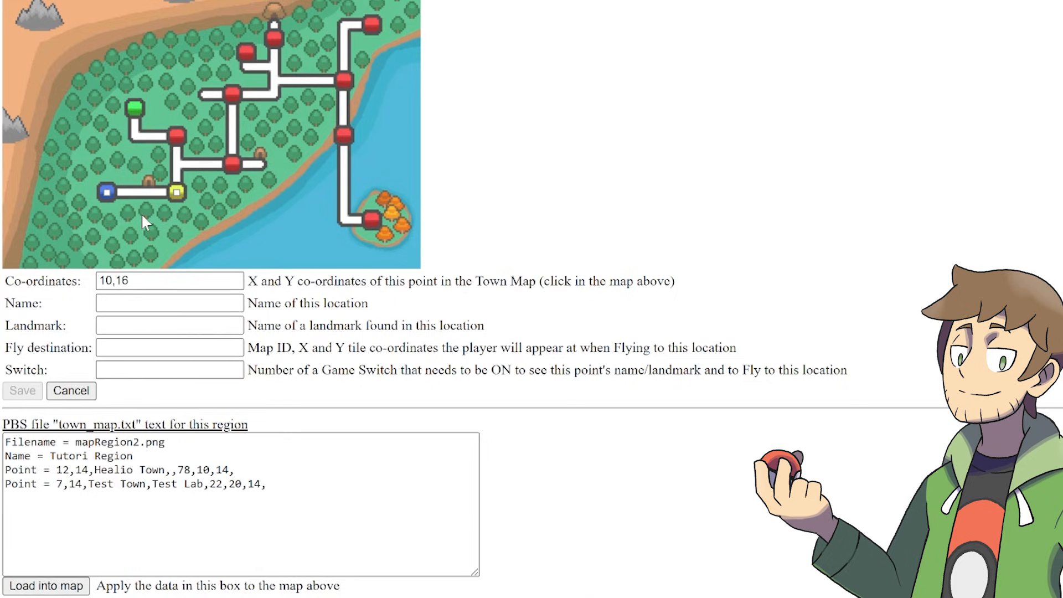
{"action": "left_click", "coordinate": [131, 195]}
{"action": "left_click", "coordinate": [140, 198]}
{"action": "left_click", "coordinate": [176, 217]}
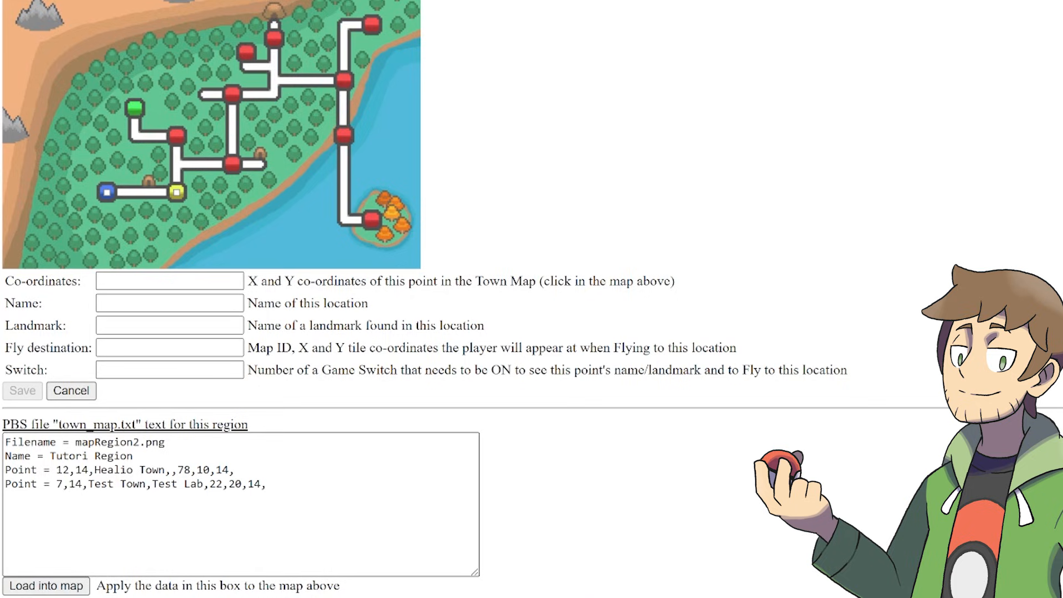
Step: Replace the Tutori section's Point line in town_map.txt with the generated Healio Town and Test Town point lines
{"action": "left_click_drag", "start_coordinate": [268, 484], "coordinate": [56, 469]}
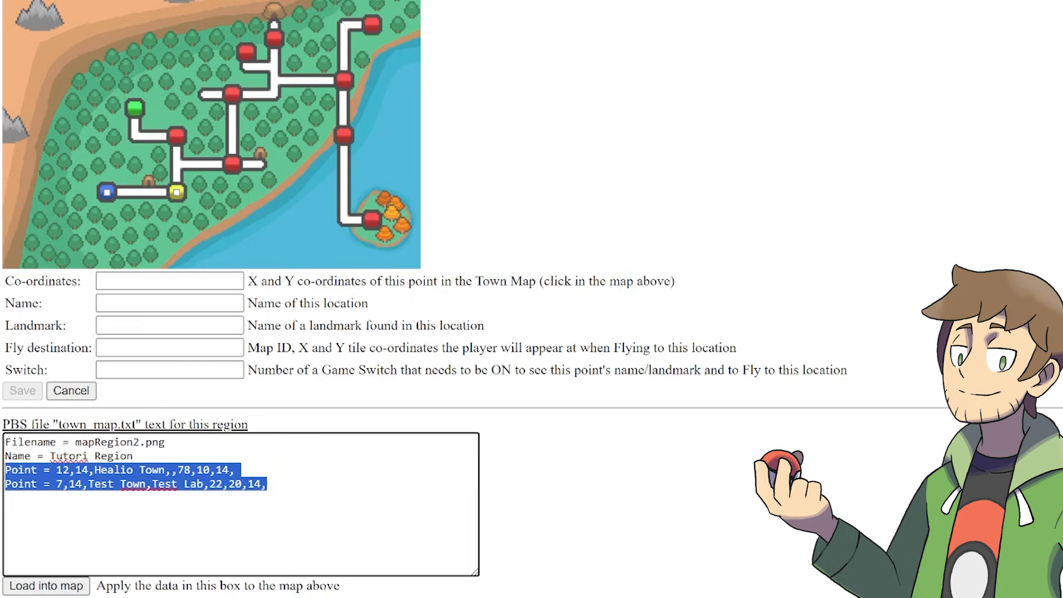
{"action": "key", "text": "alt+Tab"}
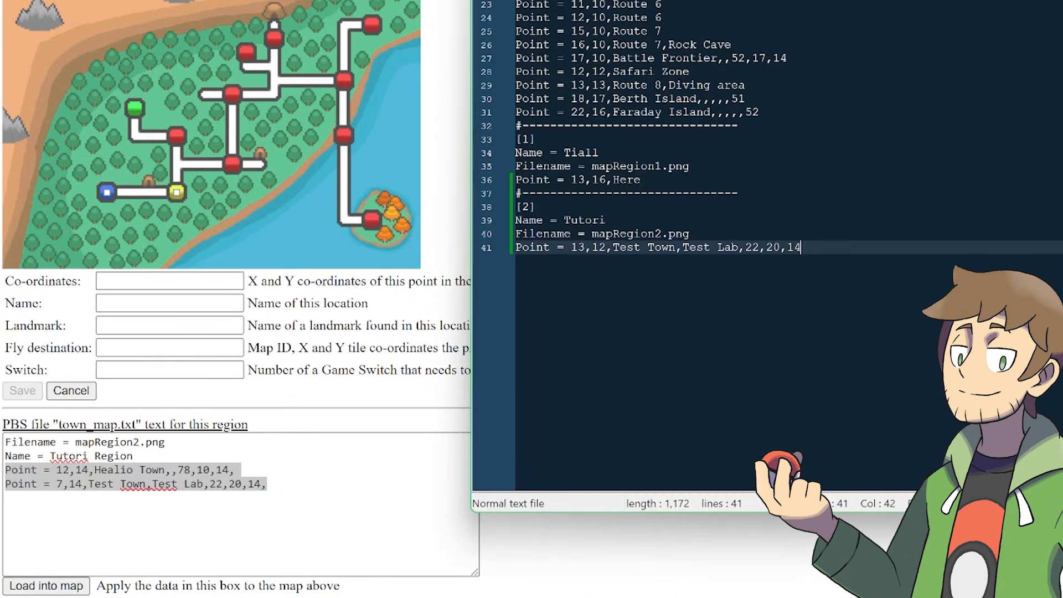
{"action": "left_click_drag", "start_coordinate": [801, 247], "coordinate": [520, 252]}
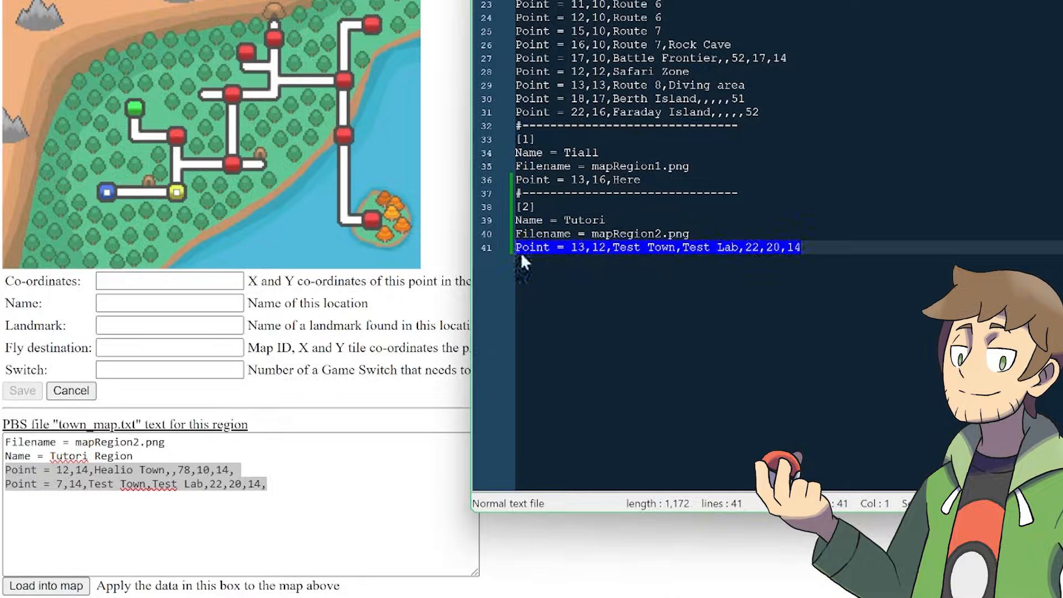
{"action": "type", "text": "Point = 12,14,Healio Town,,78,10,14, Point = 7,14,Test Town,Test Lab,22,20,14,"}
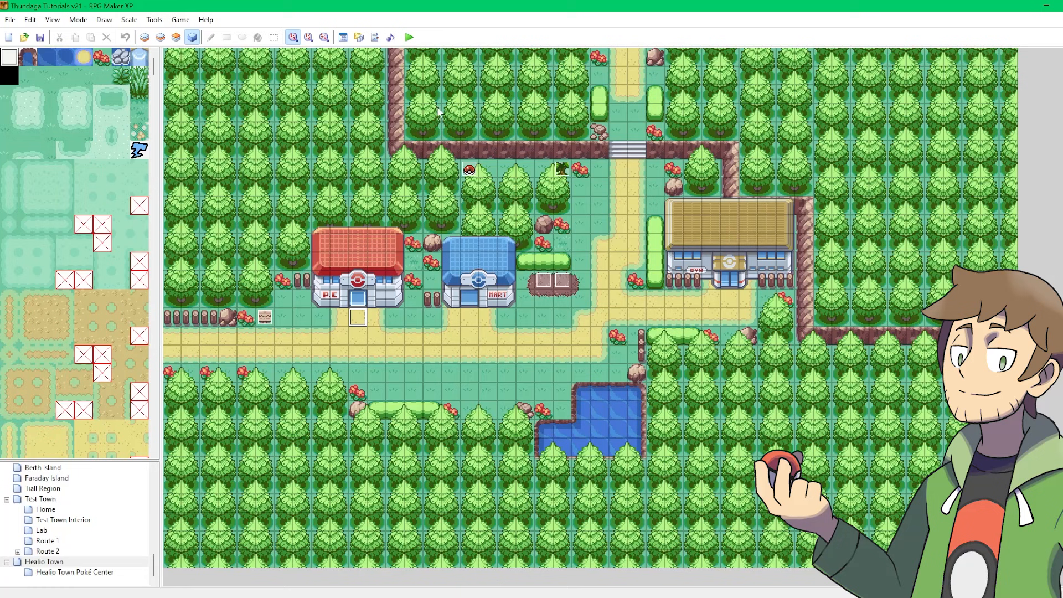
Step: Playtest the game and check the Healio Town and Test Town labels on the Tutori town map
{"action": "left_click", "coordinate": [409, 37]}
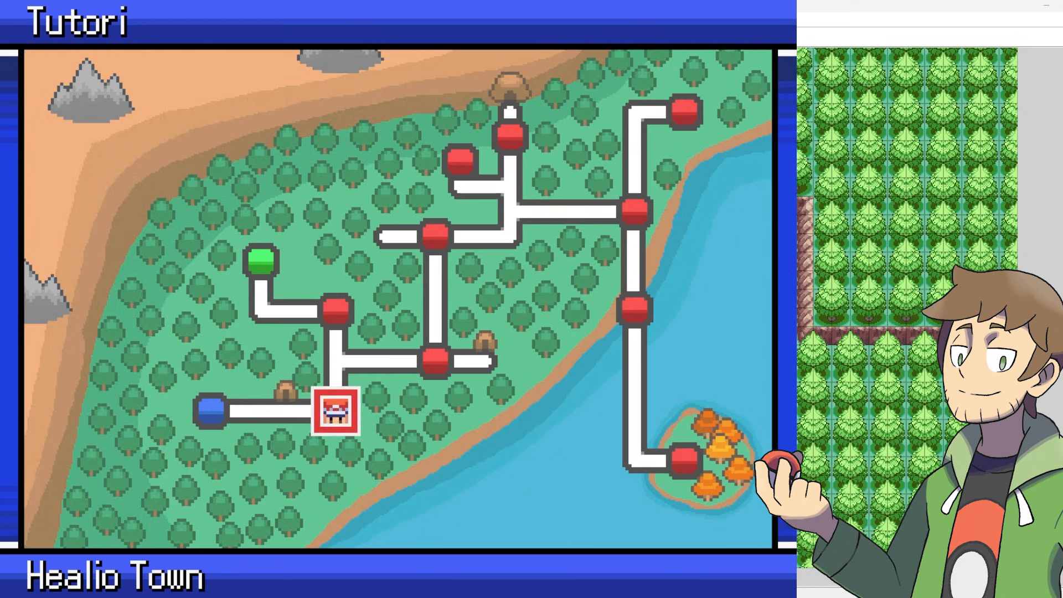
{"action": "key", "text": "Left"}
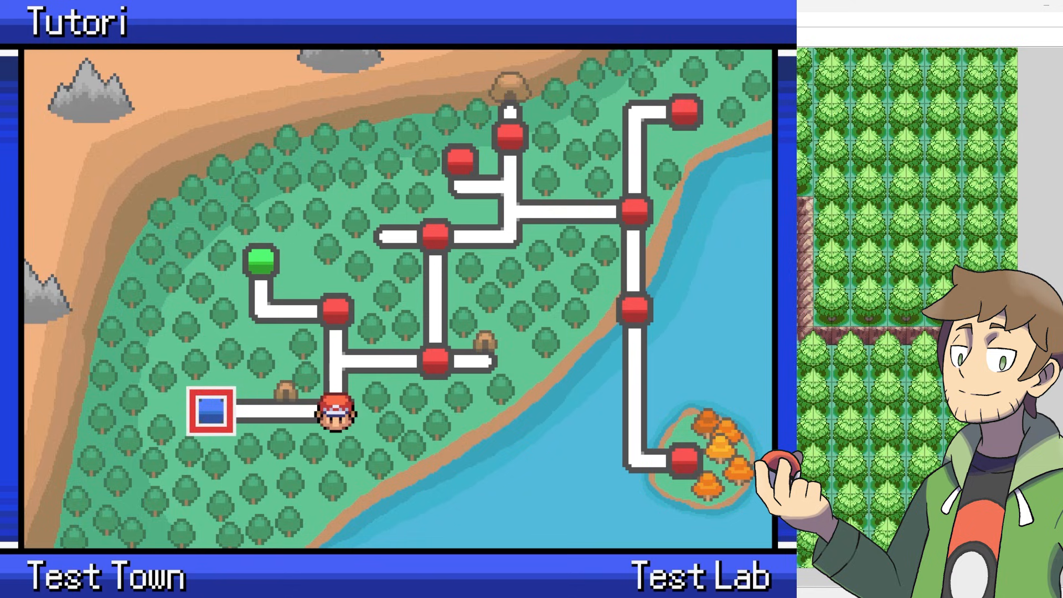
Step: Compare the Healio Town and Test Town labels on the Tutori map, and close it to return to the Poké Center
{"action": "key", "text": "Right"}
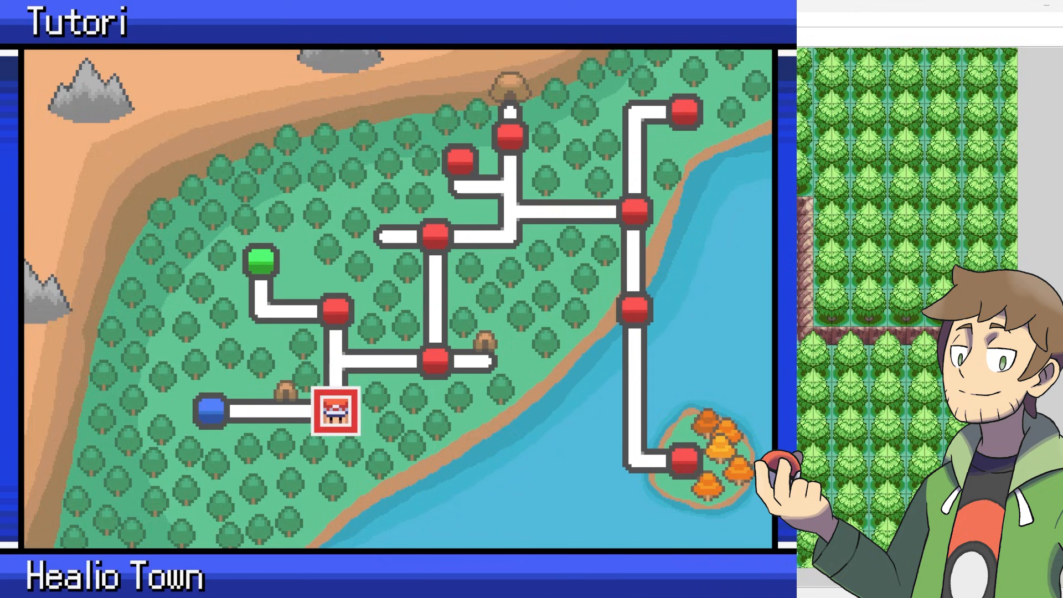
{"action": "key", "text": "Left"}
{"action": "key", "text": "Return"}
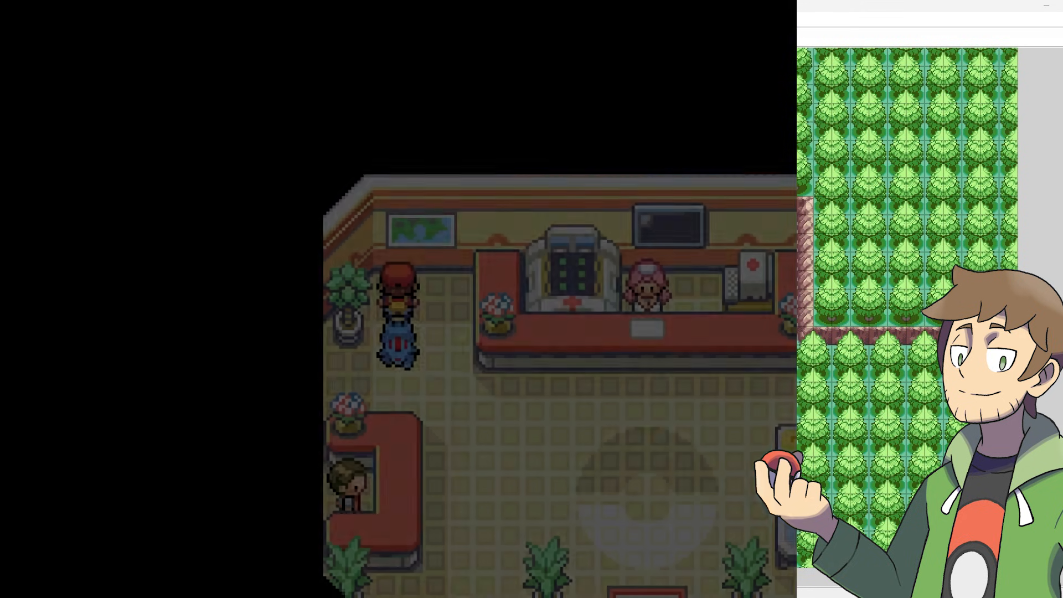
{"action": "key", "text": "Down"}
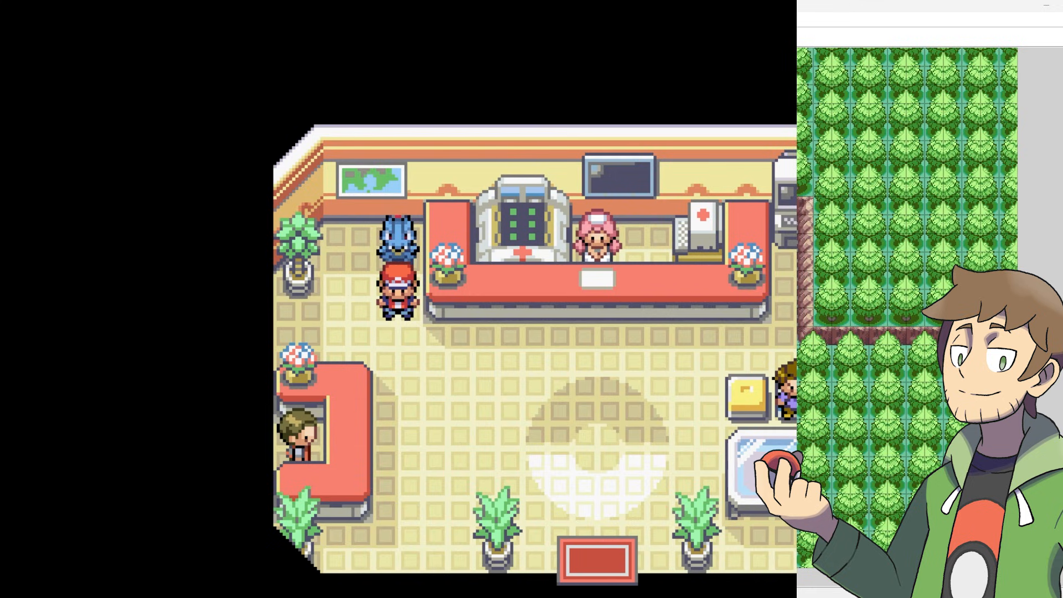
{"action": "key", "text": "Left"}
{"action": "key", "text": "Right"}
{"action": "key", "text": "Left"}
{"action": "key", "text": "Up"}
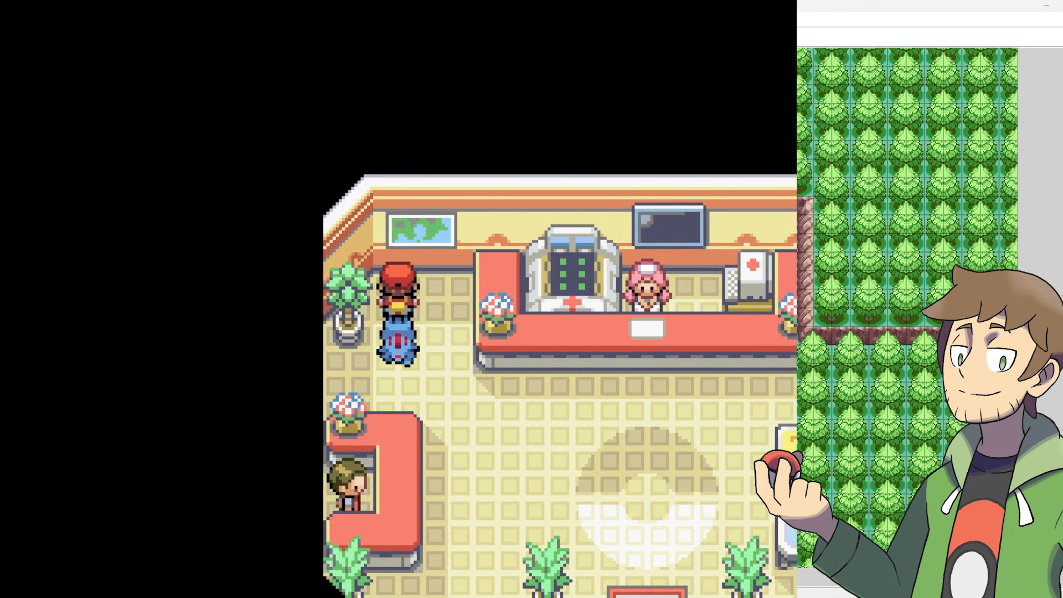
Step: Reopen the Tutori map for editing and name the two path points beside Test Town, 8,14 and 9,14, Route 1
{"action": "key", "text": "c"}
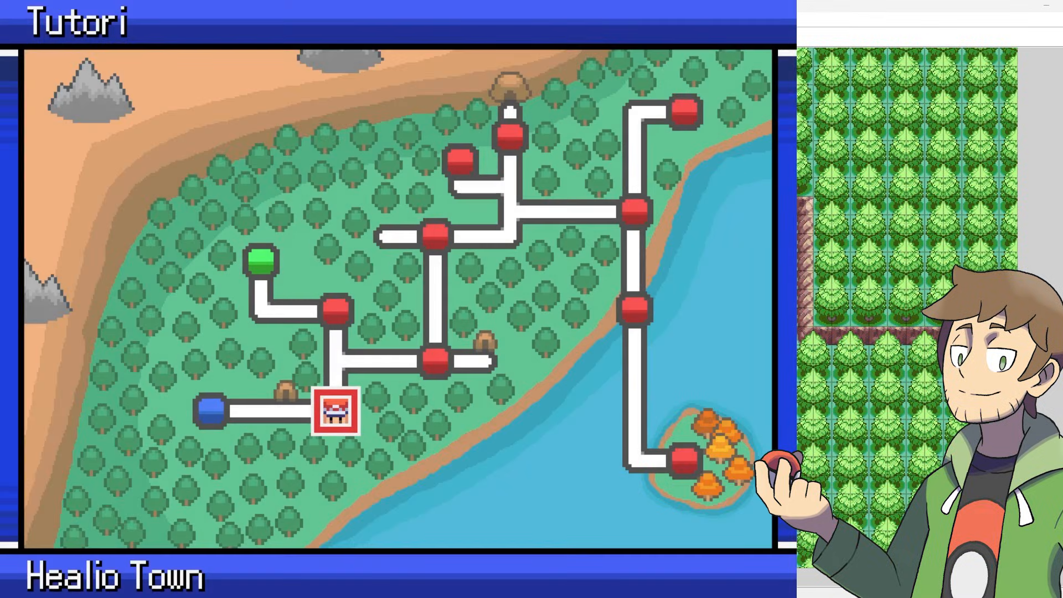
{"action": "key", "text": "Left"}
{"action": "key", "text": "c"}
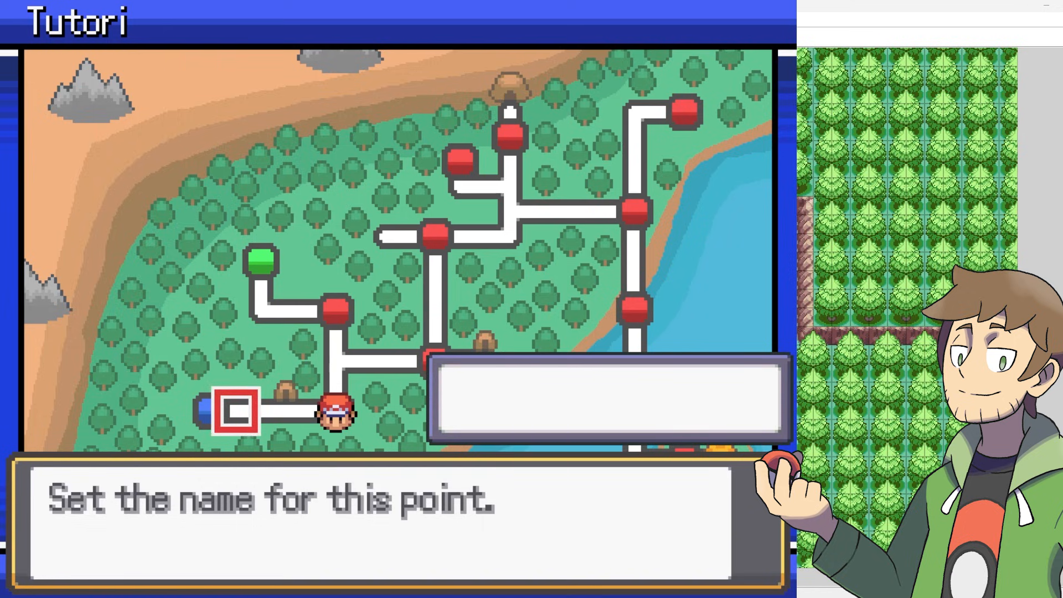
{"action": "type", "text": "Route 1"}
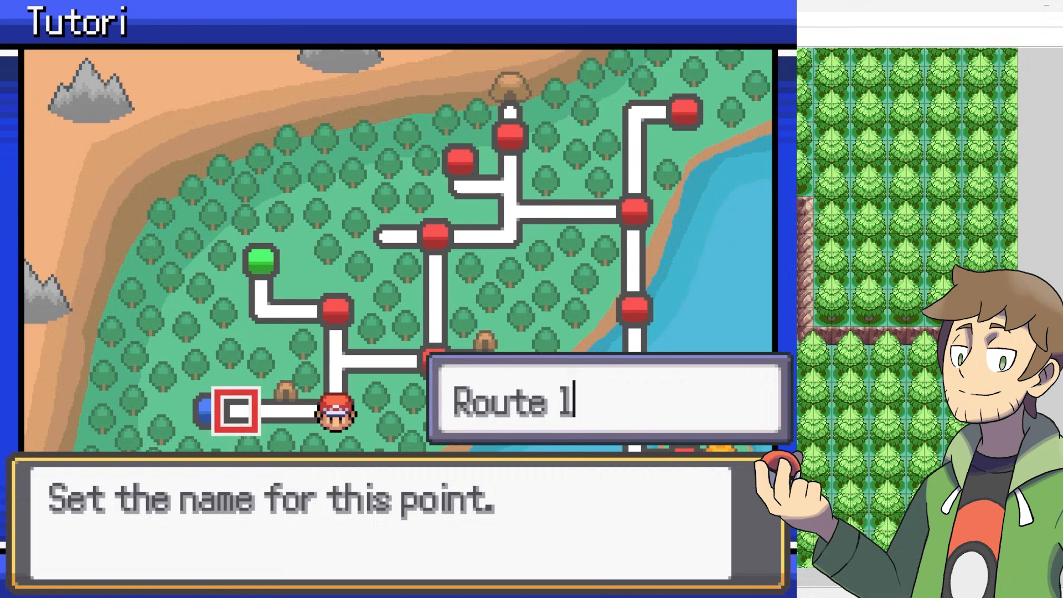
{"action": "key", "text": "Return"}
{"action": "key", "text": "Return"}
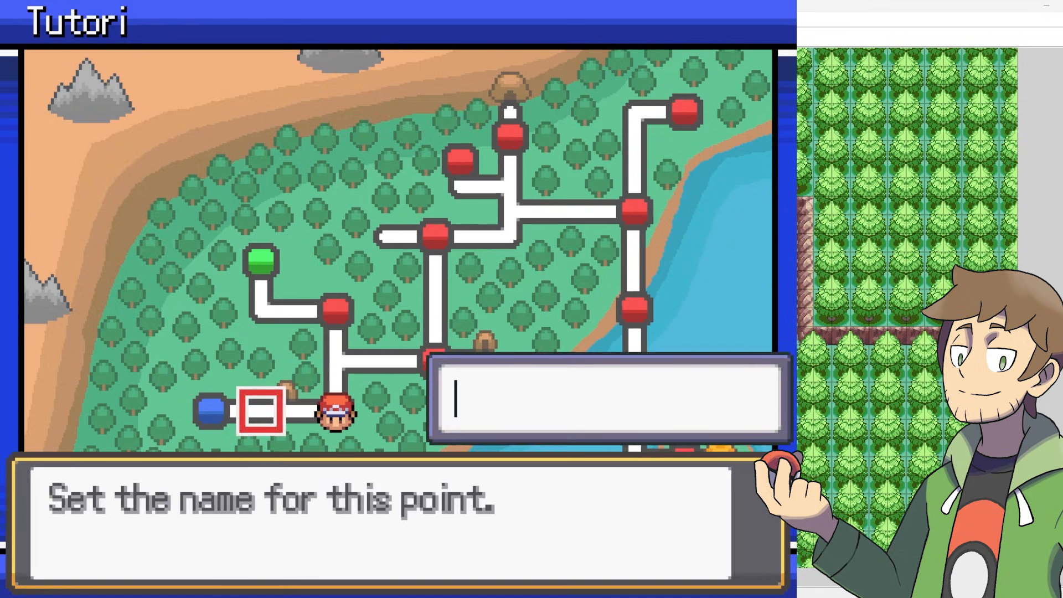
{"action": "type", "text": "Route 1"}
{"action": "key", "text": "Return"}
Step: Name the two path points just before Healio Town, 10,14 and 11,14, Route 2
{"action": "key", "text": "Right"}
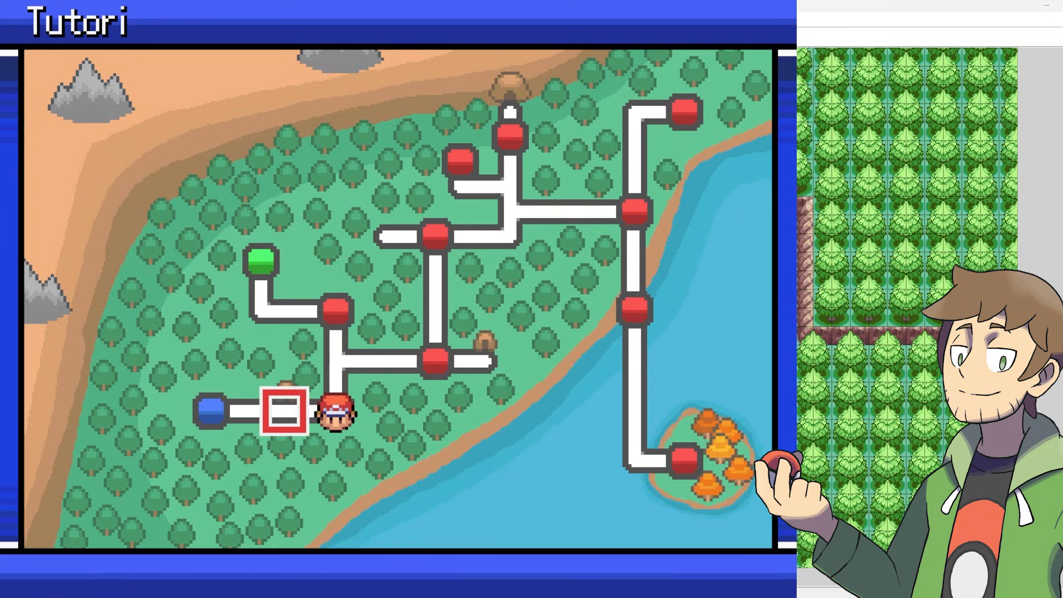
{"action": "key", "text": "Return"}
{"action": "type", "text": "Route 2"}
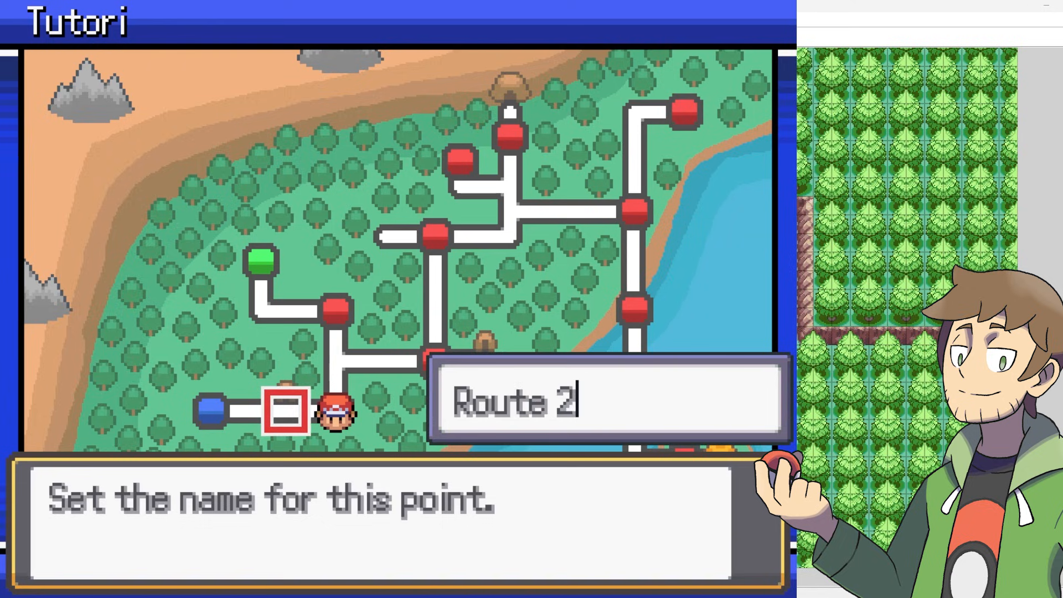
{"action": "key", "text": "Return"}
{"action": "key", "text": "Right"}
{"action": "key", "text": "Return"}
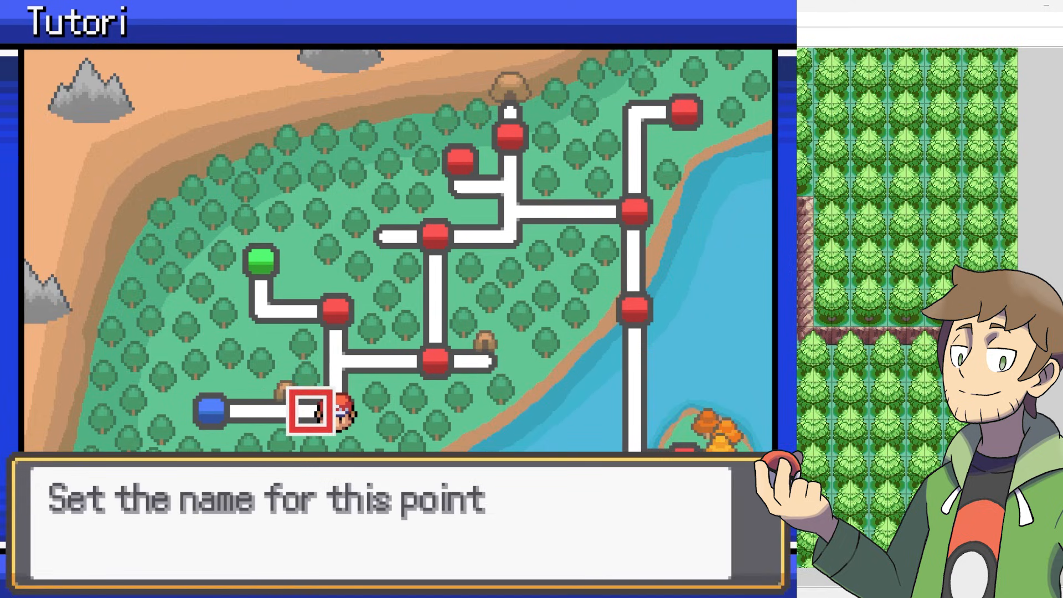
{"action": "type", "text": "Route 2"}
{"action": "key", "text": "Return"}
Step: Name the cave point at 10,13, above the Test Town–Healio Town path, Dark Cave
{"action": "key", "text": "Up"}
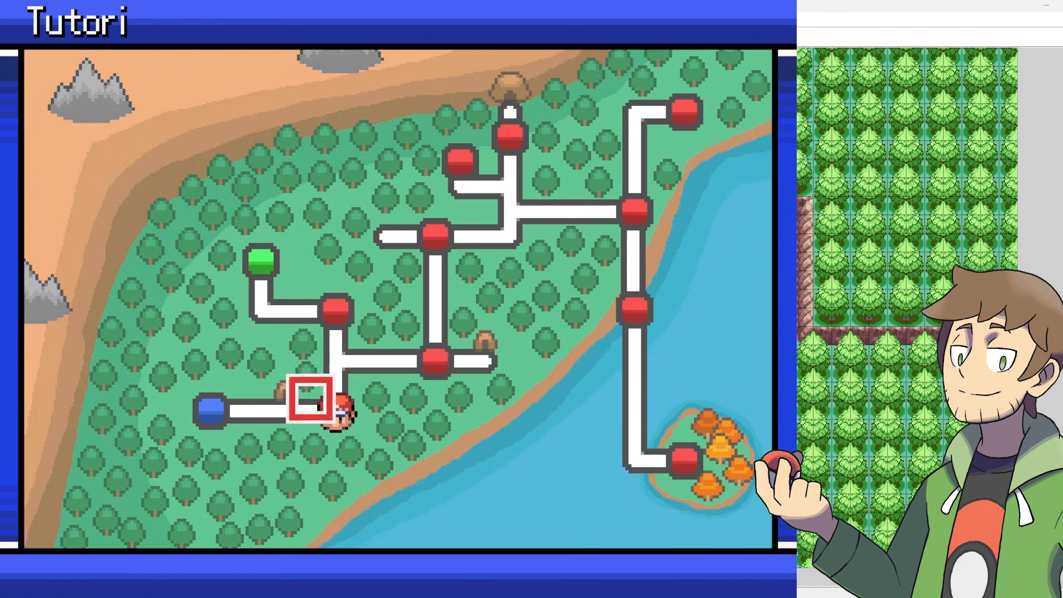
{"action": "key", "text": "Left"}
{"action": "key", "text": "Return"}
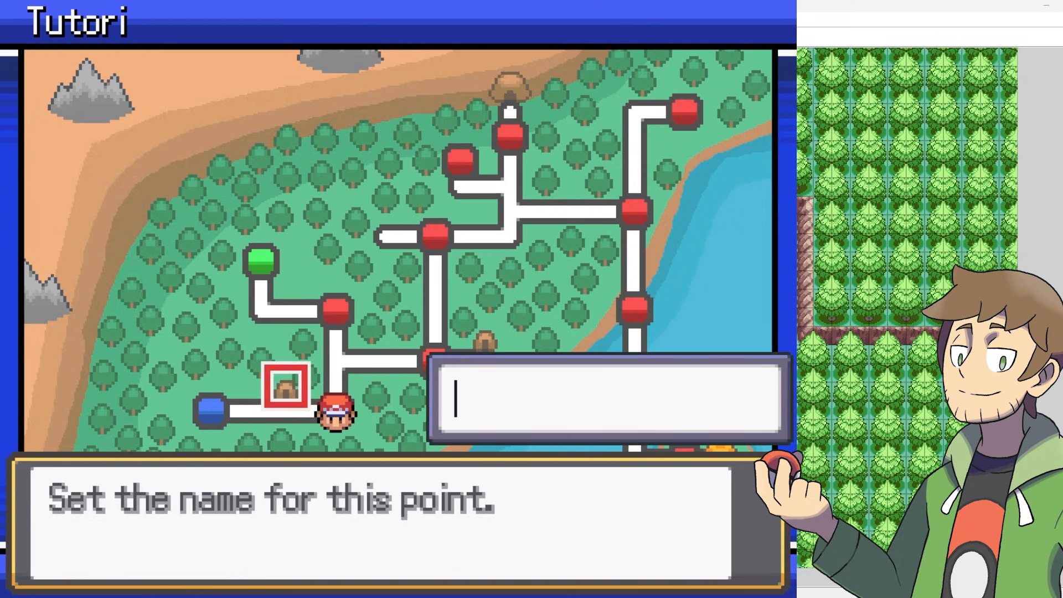
{"action": "type", "text": "Da"}
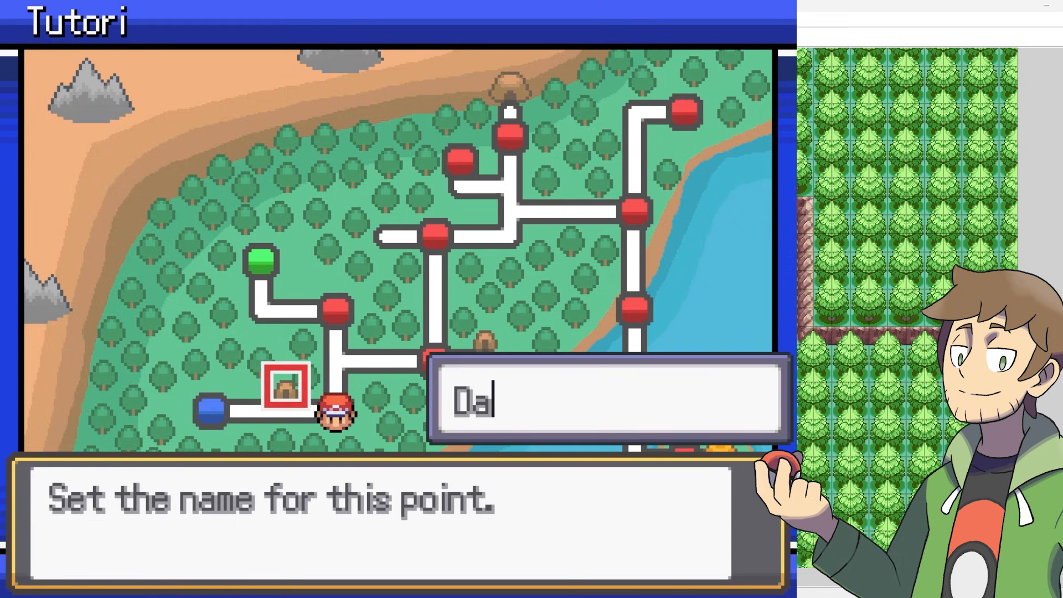
{"action": "type", "text": "rk Cave"}
{"action": "key", "text": "Return"}
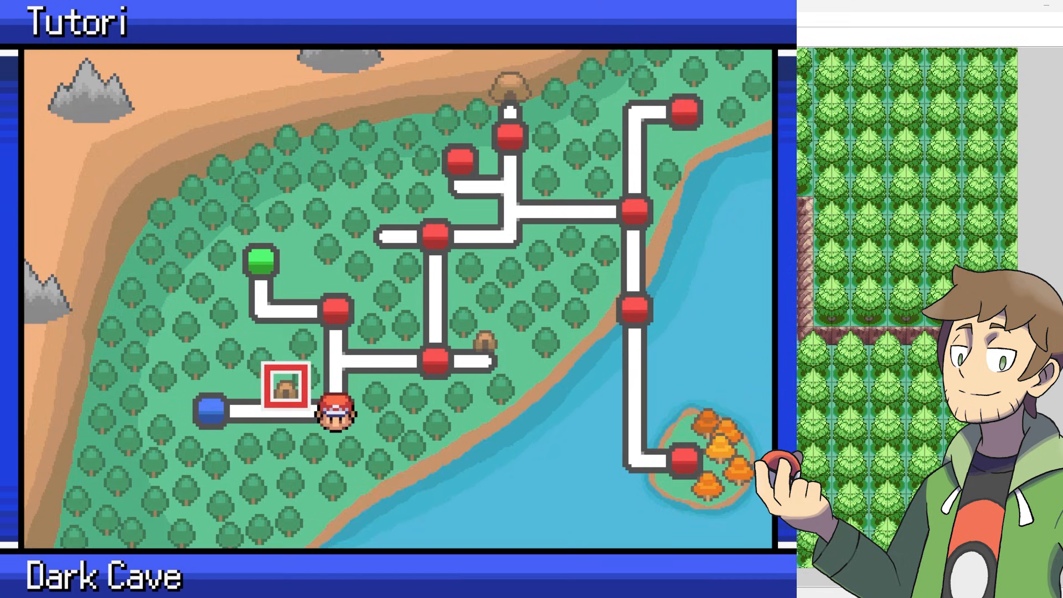
Step: Examine the labels along the Route 1 and Route 2 path and the unnamed squares above Healio Town
{"action": "key", "text": "Down"}
{"action": "key", "text": "Up"}
{"action": "key", "text": "Down"}
{"action": "key", "text": "Down"}
{"action": "key", "text": "Left"}
{"action": "key", "text": "Left"}
{"action": "key", "text": "Left"}
{"action": "key", "text": "Up"}
{"action": "key", "text": "Right"}
{"action": "key", "text": "Right"}
{"action": "key", "text": "Right"}
{"action": "key", "text": "Right"}
{"action": "key", "text": "Right"}
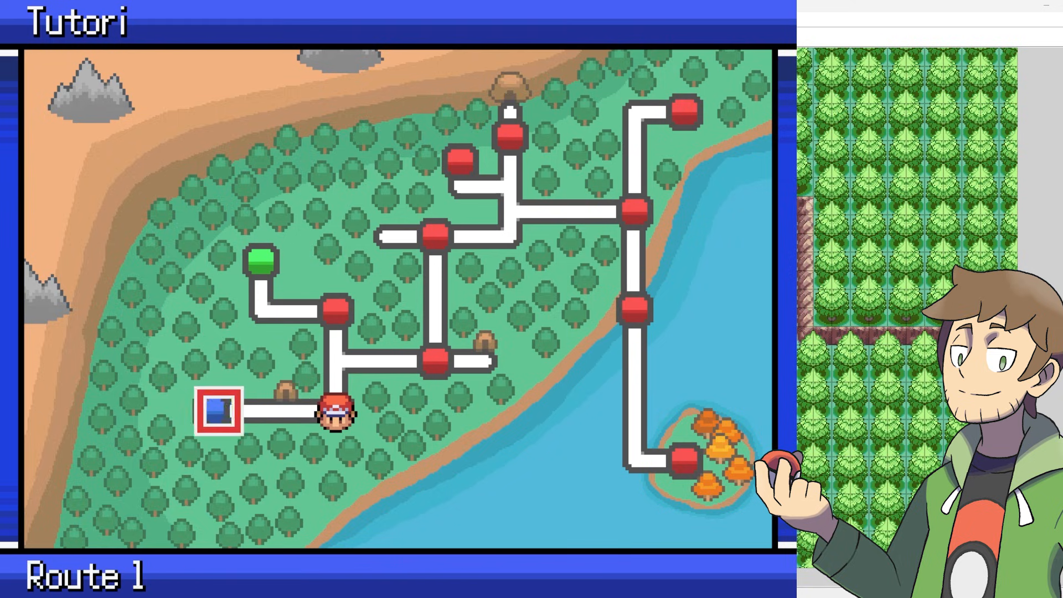
{"action": "key", "text": "Left"}
{"action": "key", "text": "Left"}
{"action": "key", "text": "Left"}
{"action": "key", "text": "Left"}
{"action": "key", "text": "Left"}
{"action": "key", "text": "Right"}
{"action": "key", "text": "Right"}
{"action": "key", "text": "Right"}
{"action": "key", "text": "Right"}
{"action": "key", "text": "Right"}
{"action": "key", "text": "Up"}
{"action": "key", "text": "Up"}
{"action": "key", "text": "Up"}
{"action": "key", "text": "Up"}
{"action": "key", "text": "Up"}
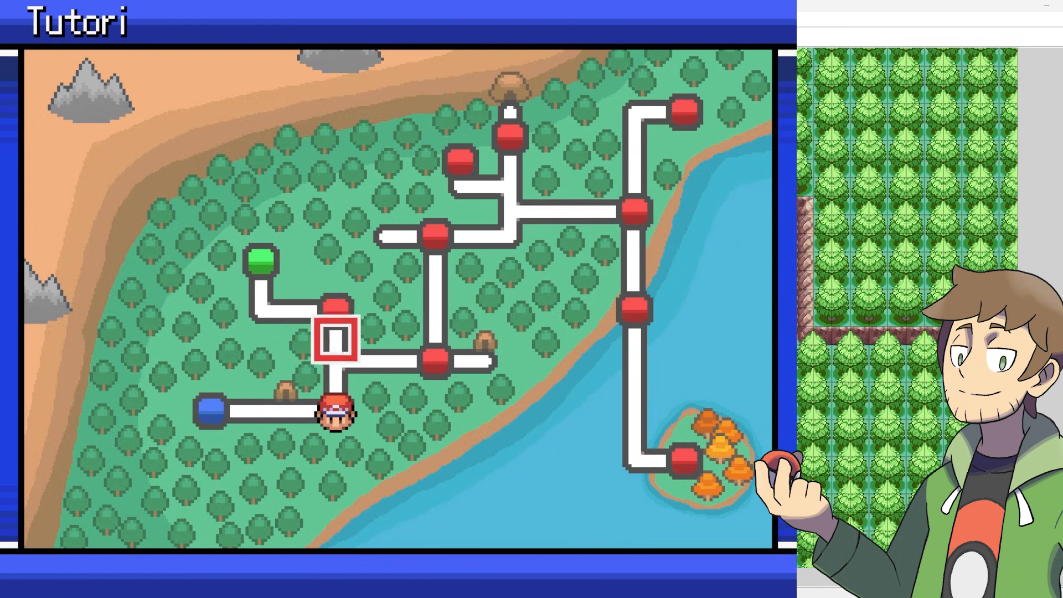
{"action": "key", "text": "Left"}
{"action": "key", "text": "Left"}
{"action": "key", "text": "Left"}
{"action": "key", "text": "Down"}
{"action": "key", "text": "Right"}
{"action": "key", "text": "Right"}
{"action": "key", "text": "Right"}
{"action": "key", "text": "Right"}
Step: Name the path point directly above Healio Town, 12,13, Route 3
{"action": "key", "text": "Down"}
{"action": "key", "text": "Down"}
{"action": "key", "text": "Down"}
{"action": "key", "text": "Left"}
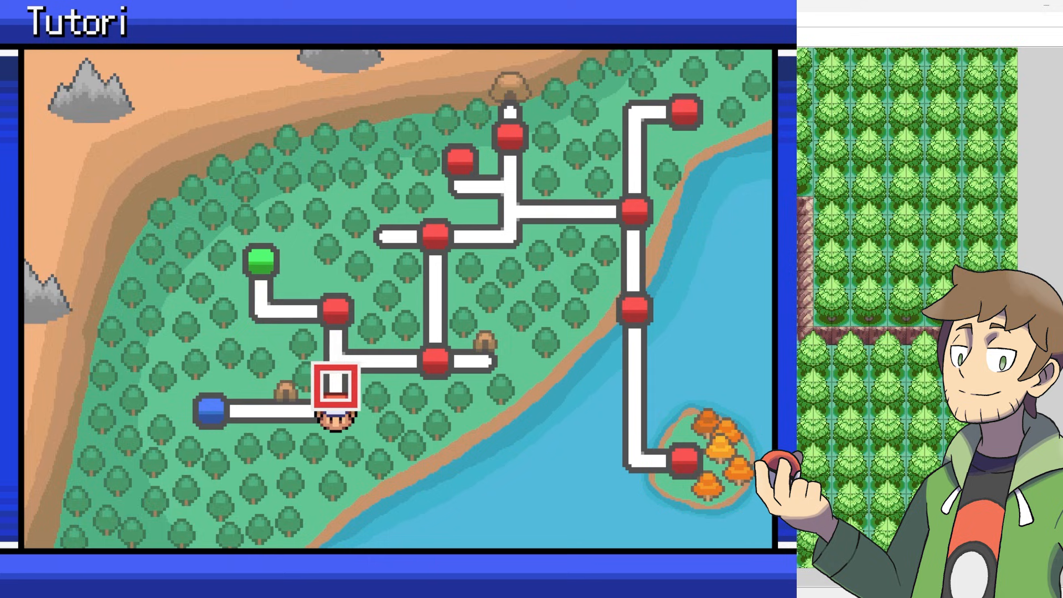
{"action": "key", "text": "Return"}
{"action": "type", "text": "Ro"}
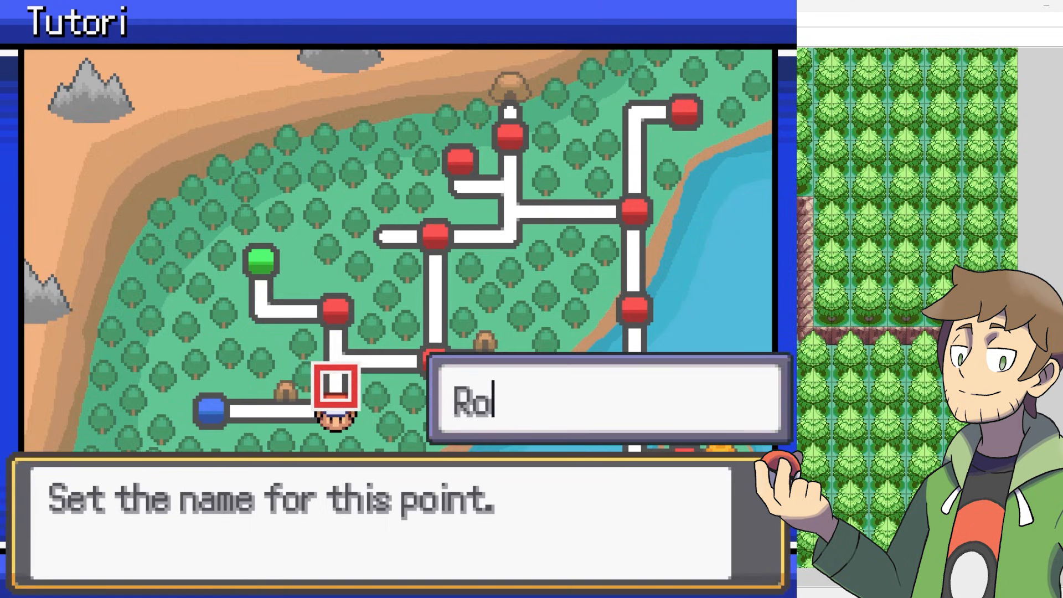
{"action": "type", "text": "ute 2"}
{"action": "key", "text": "BackSpace"}
{"action": "type", "text": "3"}
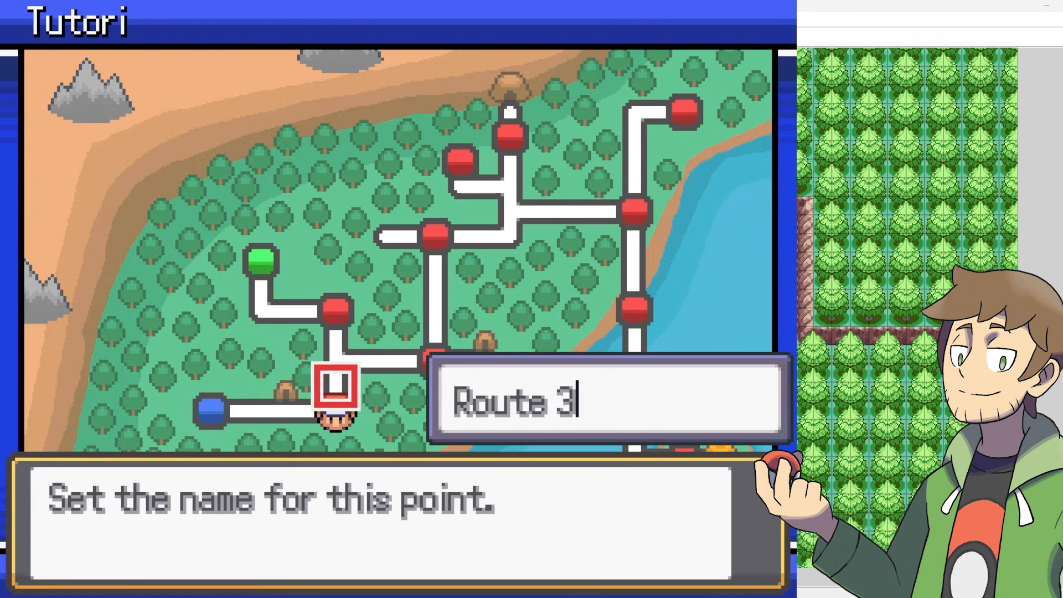
{"action": "key", "text": "Return"}
Step: Name the red town square above Healio Town, at 12,10, Town 3
{"action": "key", "text": "Up"}
{"action": "key", "text": "Up"}
{"action": "key", "text": "Return"}
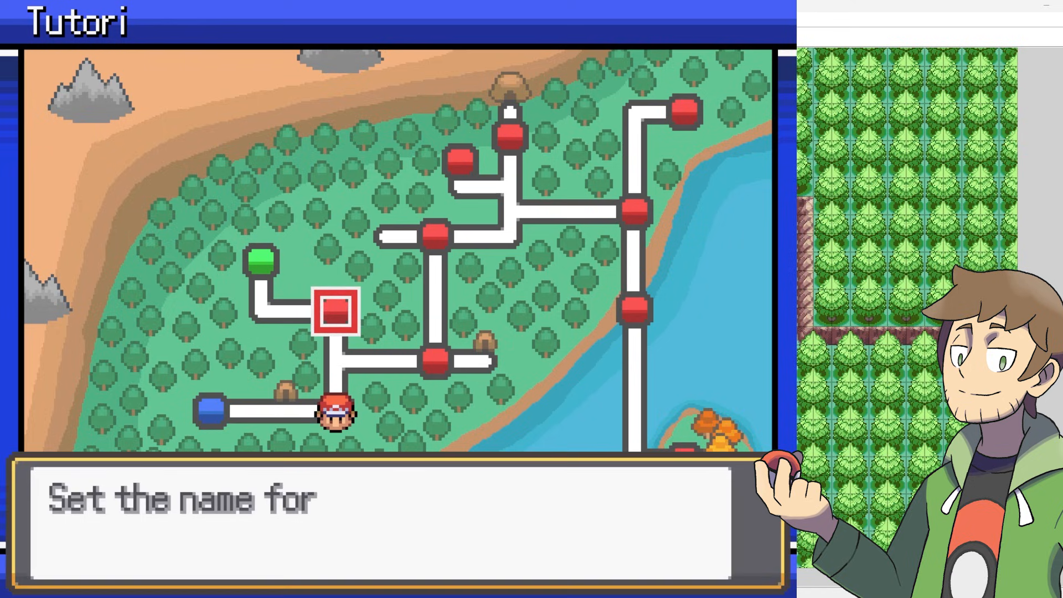
{"action": "type", "text": "Toen"}
{"action": "key", "text": "BackSpace"}
{"action": "key", "text": "BackSpace"}
{"action": "key", "text": "BackSpace"}
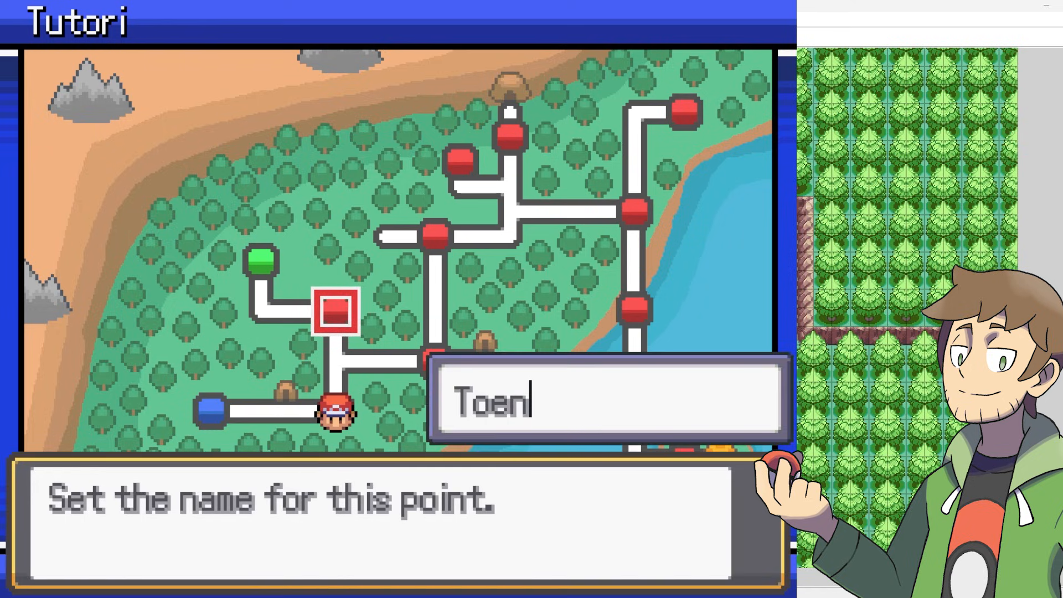
{"action": "type", "text": "wn 3"}
{"action": "key", "text": "Return"}
Step: Review the point names around Town 3, Route 1 and Healio Town
{"action": "key", "text": "Down"}
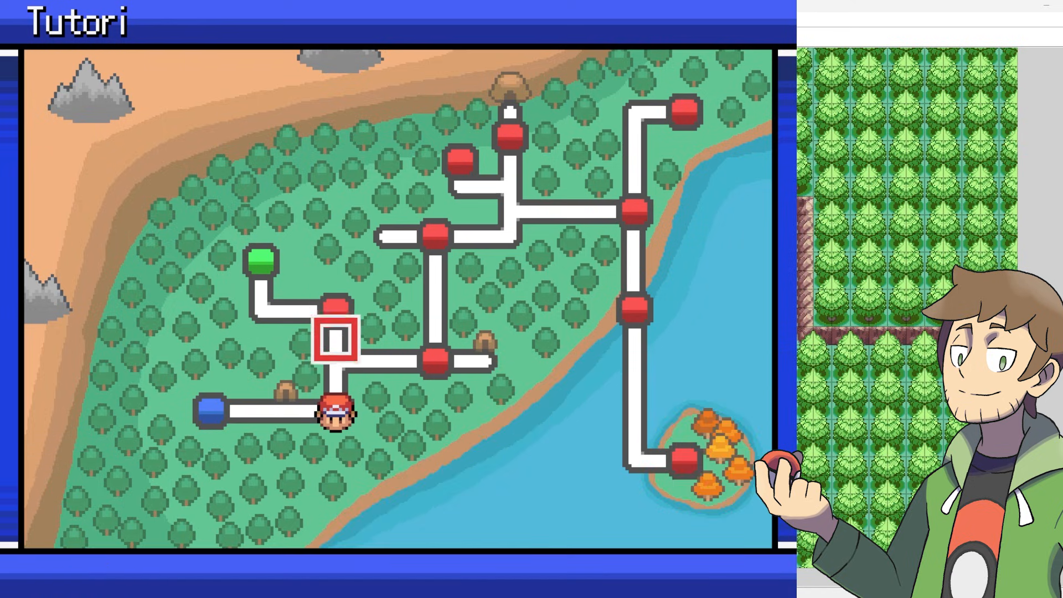
{"action": "key", "text": "Right"}
{"action": "key", "text": "Left"}
{"action": "key", "text": "Down"}
{"action": "key", "text": "Down"}
{"action": "key", "text": "Down"}
{"action": "key", "text": "Left"}
{"action": "key", "text": "Left"}
{"action": "key", "text": "Left"}
{"action": "key", "text": "Left"}
{"action": "key", "text": "Up"}
{"action": "key", "text": "Up"}
{"action": "key", "text": "Up"}
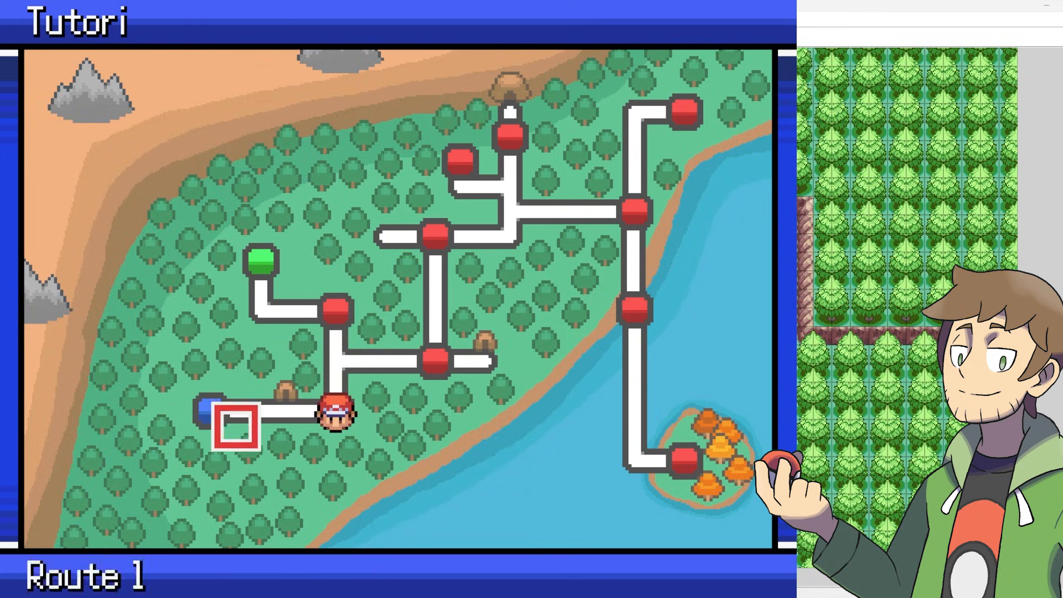
{"action": "key", "text": "Right"}
{"action": "key", "text": "Right"}
{"action": "key", "text": "Right"}
{"action": "key", "text": "Right"}
{"action": "key", "text": "Down"}
{"action": "key", "text": "Down"}
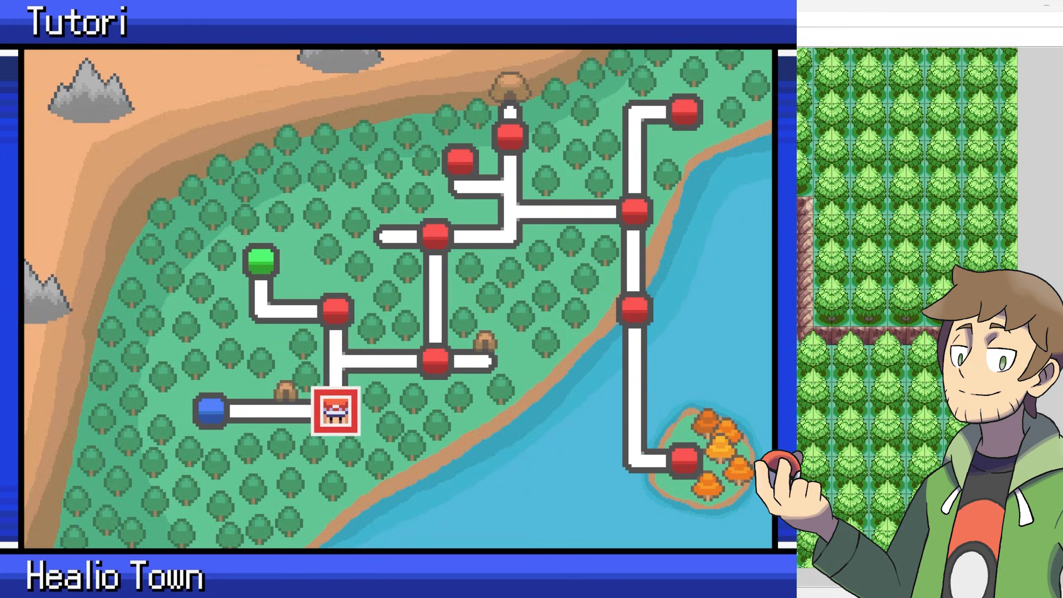
Step: Save the edited points, exit the Tutori map and end the playtest
{"action": "key", "text": "Escape"}
{"action": "key", "text": "Return"}
{"action": "key", "text": "Escape"}
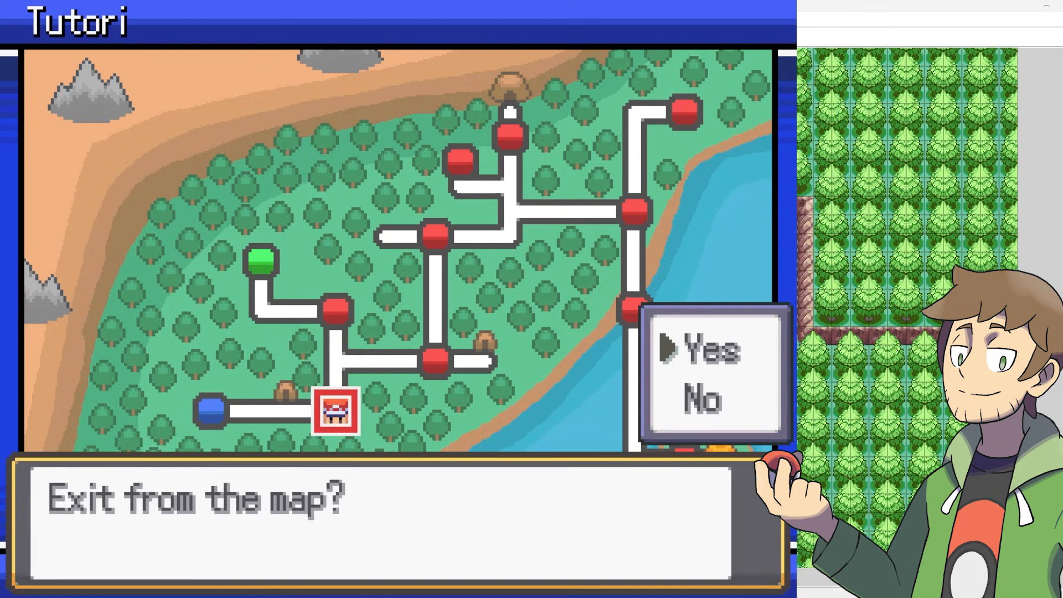
{"action": "key", "text": "Return"}
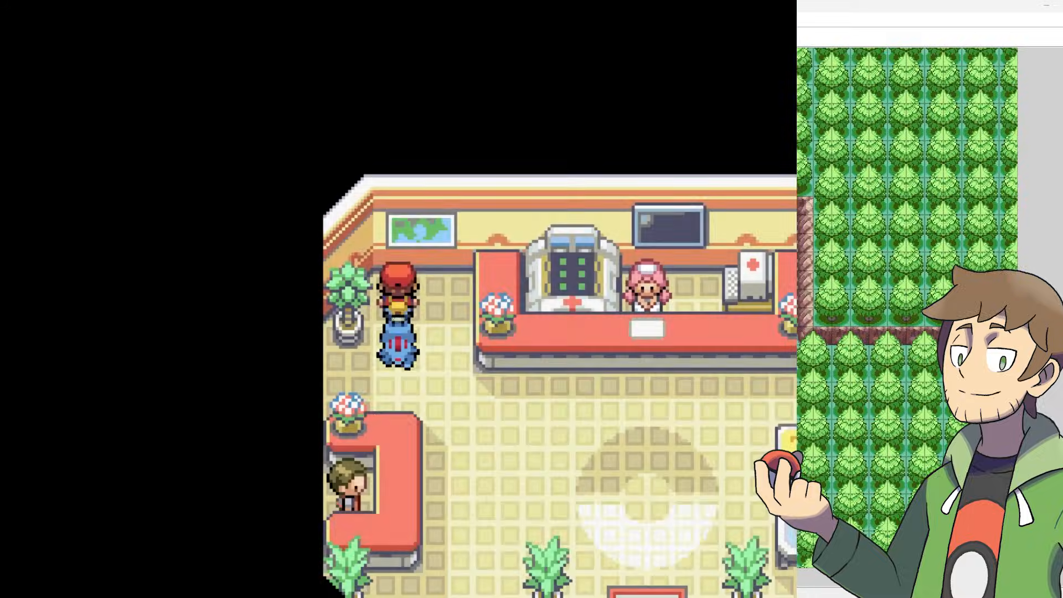
{"action": "key", "text": "Right"}
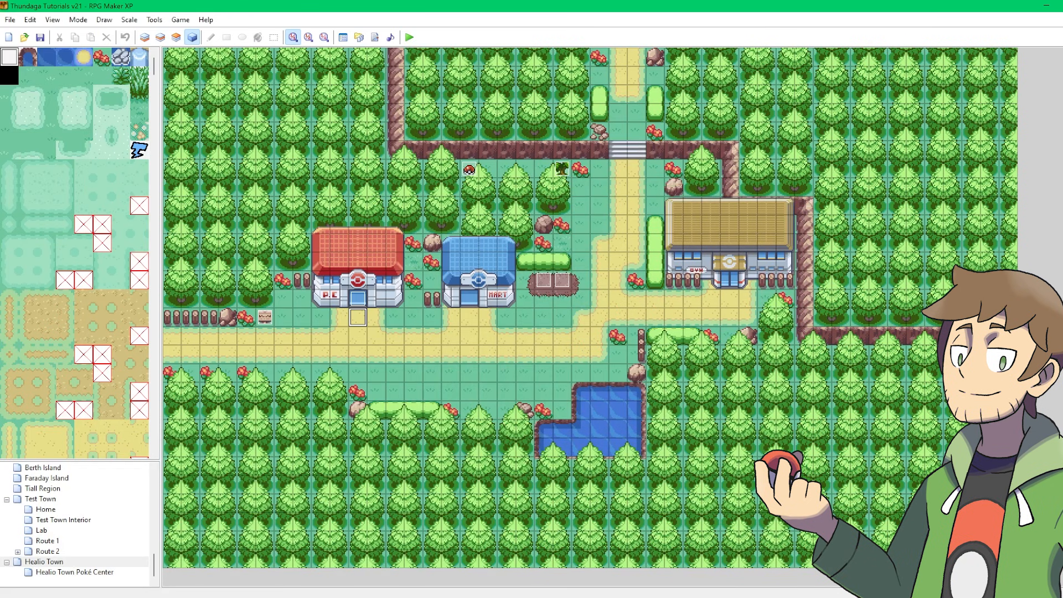
Step: Switch to the text editor, reload the modified town_map.txt and inspect the coordinates of the 8,14 Route 1 point
{"action": "key", "text": "alt+Tab"}
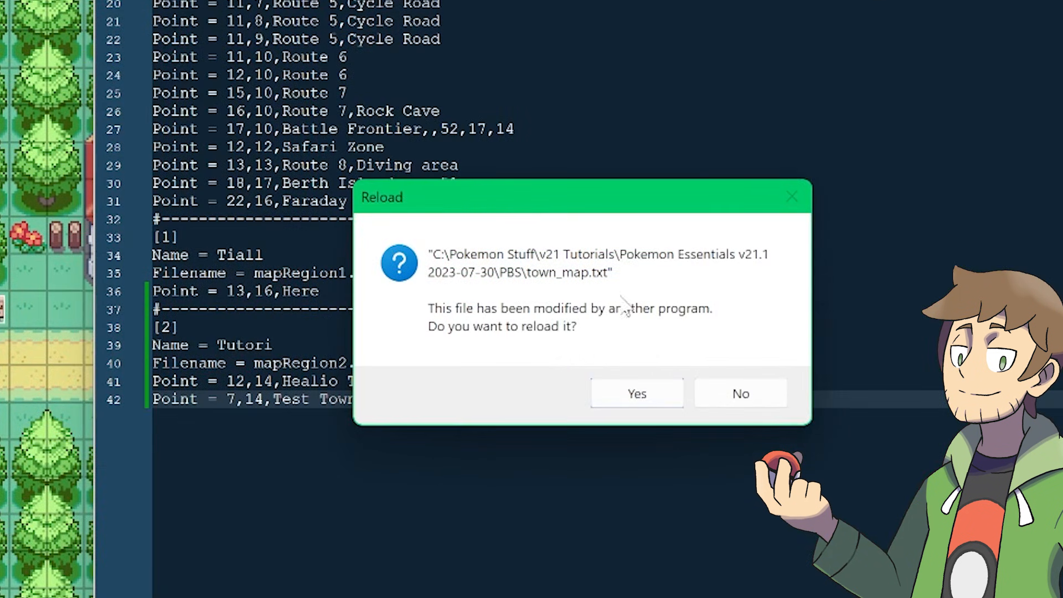
{"action": "left_click", "coordinate": [632, 395]}
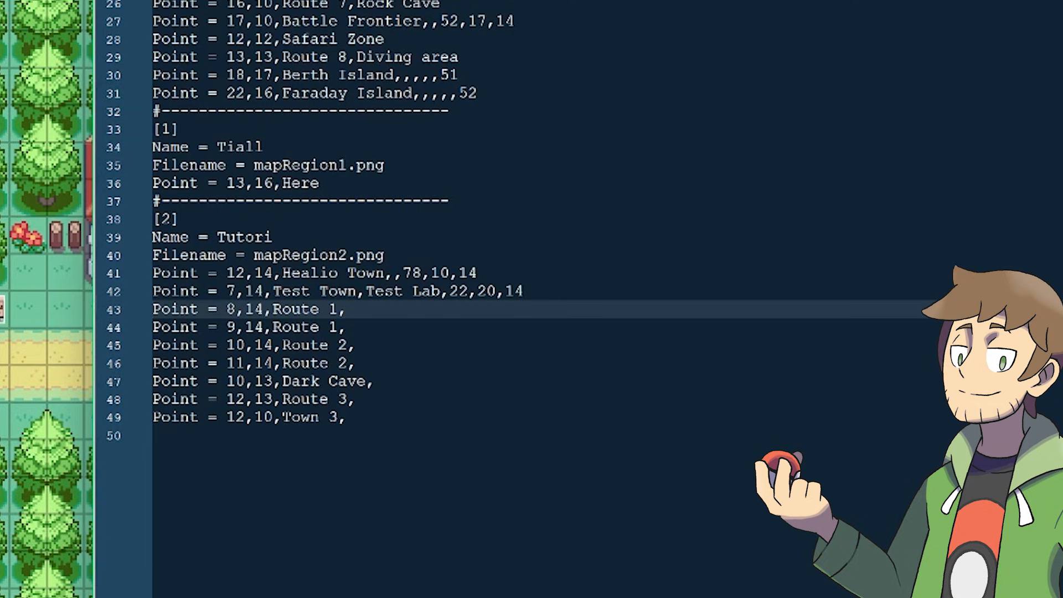
{"action": "key", "text": "End"}
{"action": "left_click_drag", "start_coordinate": [227, 310], "coordinate": [264, 309]}
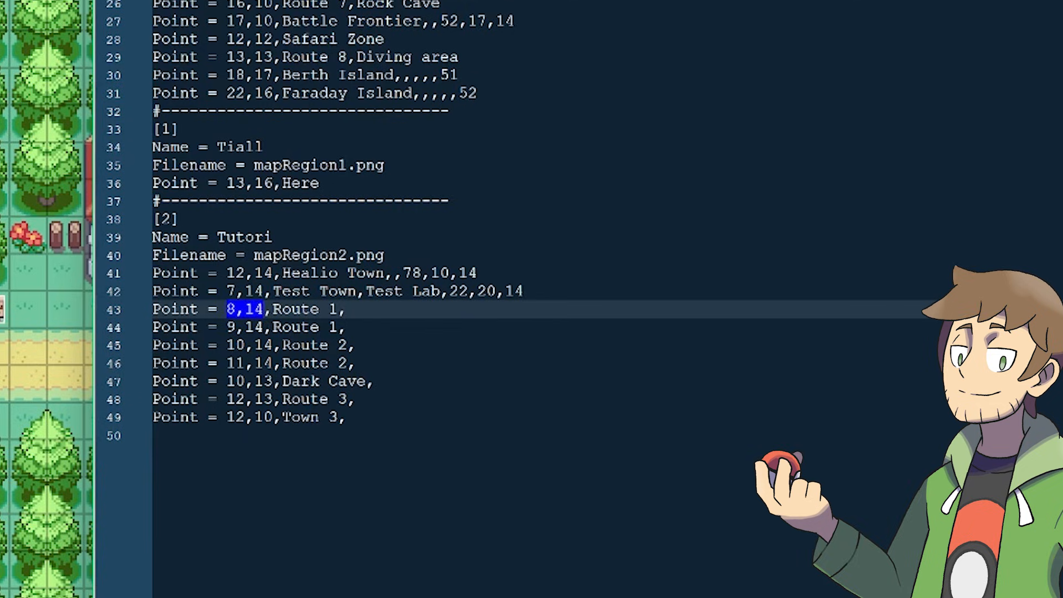
{"action": "left_click", "coordinate": [347, 309]}
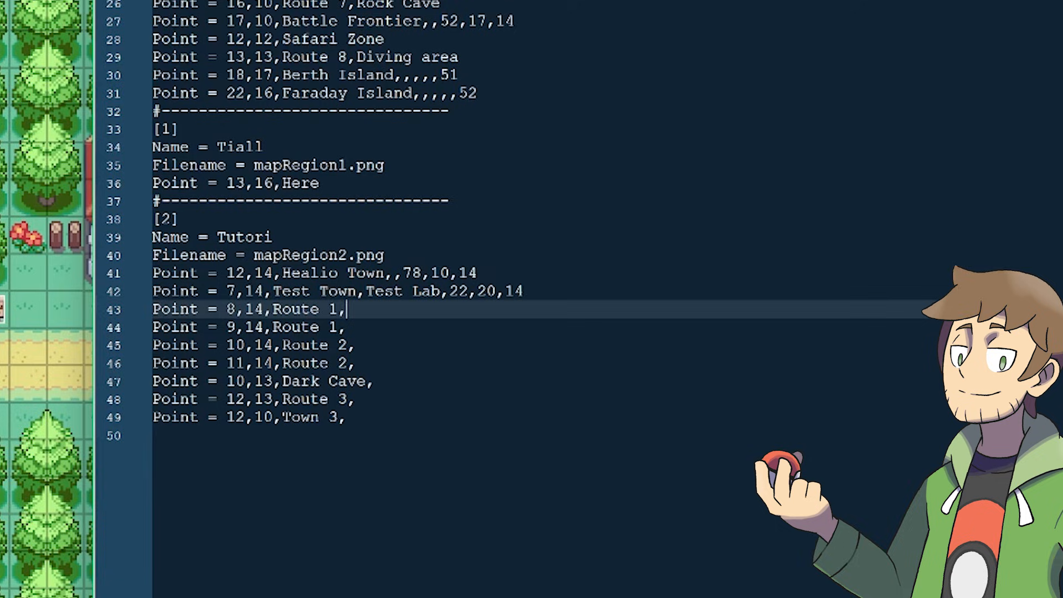
Step: Try appending Healio Town's fly destination, 78,10,14, to the 8,14 Route 1 point, and start deleting the pasted text
{"action": "left_click_drag", "start_coordinate": [477, 273], "coordinate": [394, 273]}
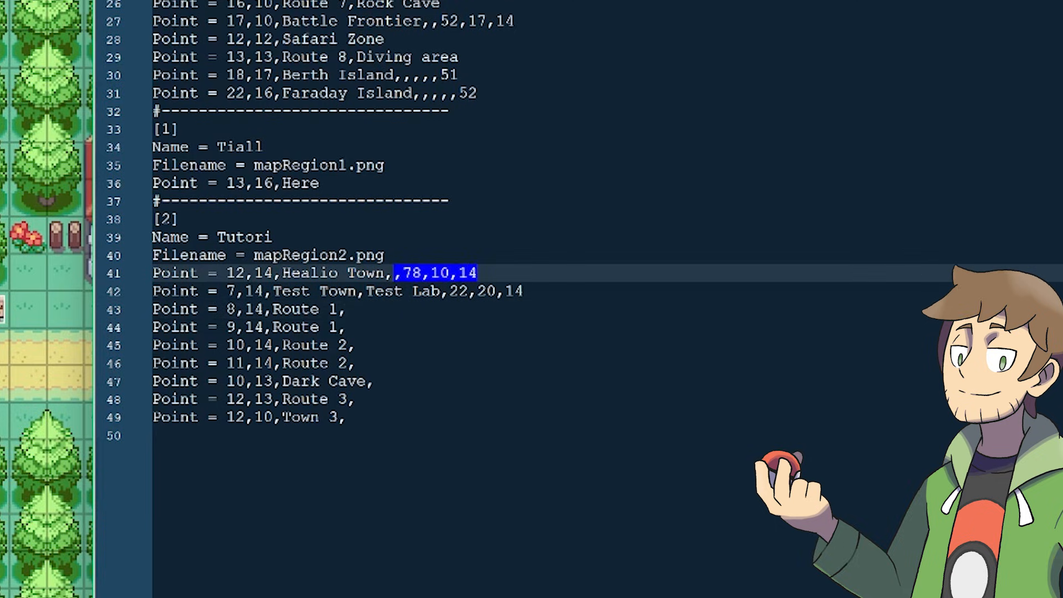
{"action": "key", "text": "ctrl+c"}
{"action": "left_click", "coordinate": [348, 309]}
{"action": "key", "text": "ctrl+v"}
{"action": "left_click", "coordinate": [347, 309]}
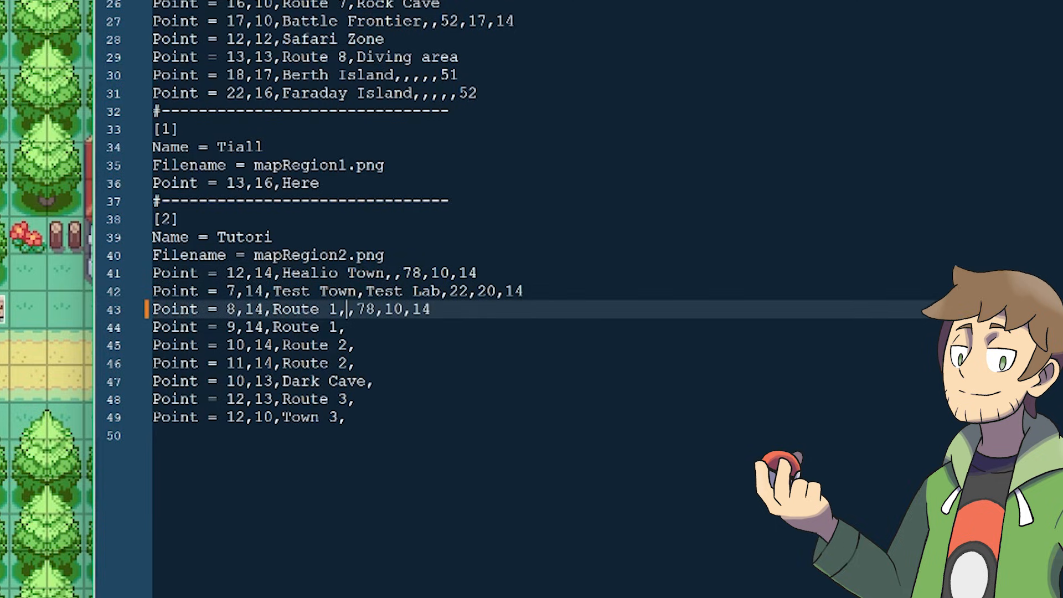
{"action": "mouse_move", "coordinate": [357, 309]}
{"action": "left_mouse_down"}
{"action": "mouse_move", "coordinate": [413, 309]}
{"action": "mouse_move", "coordinate": [357, 309]}
{"action": "left_mouse_up"}
{"action": "left_click", "coordinate": [431, 309]}
{"action": "key", "text": "BackSpace"}
{"action": "key", "text": "BackSpace"}
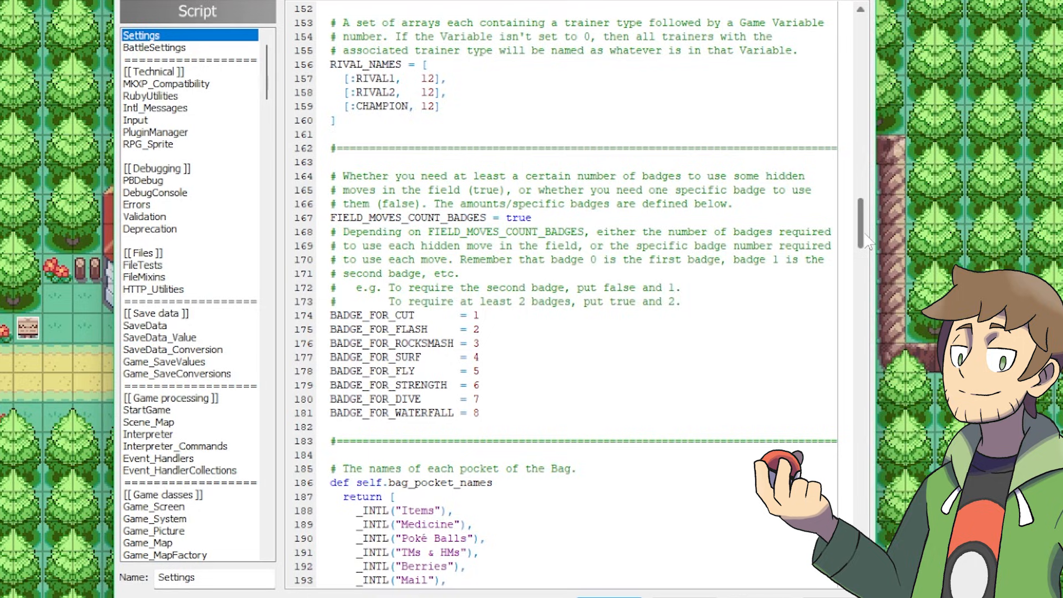
Step: Set BADGE_FOR_FLY to 0 in the Settings script
{"action": "left_click", "coordinate": [481, 371]}
{"action": "left_click", "coordinate": [531, 218]}
{"action": "key", "text": "BackSpace"}
{"action": "type", "text": "0"}
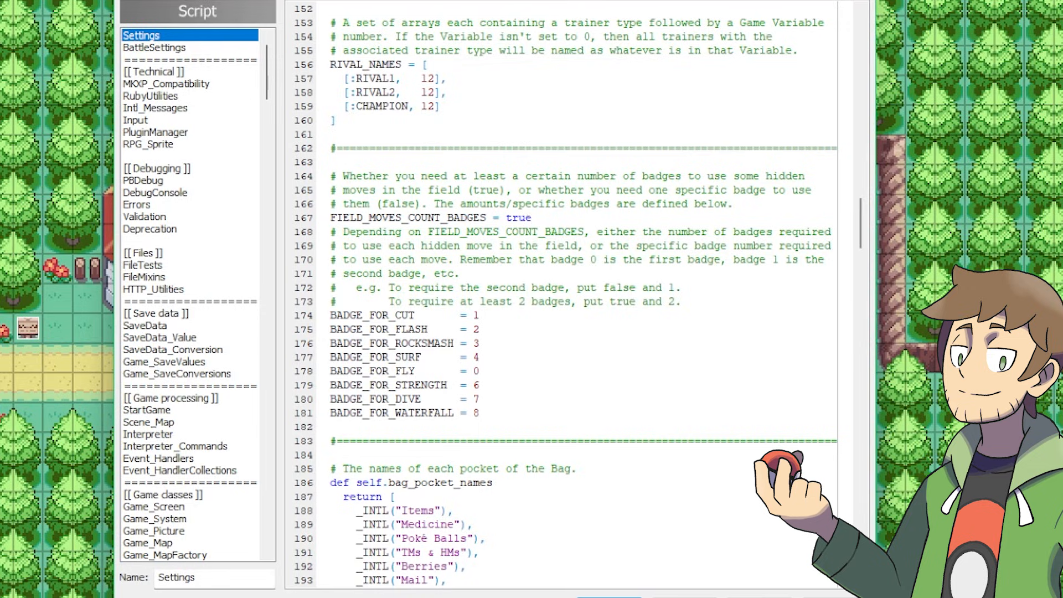
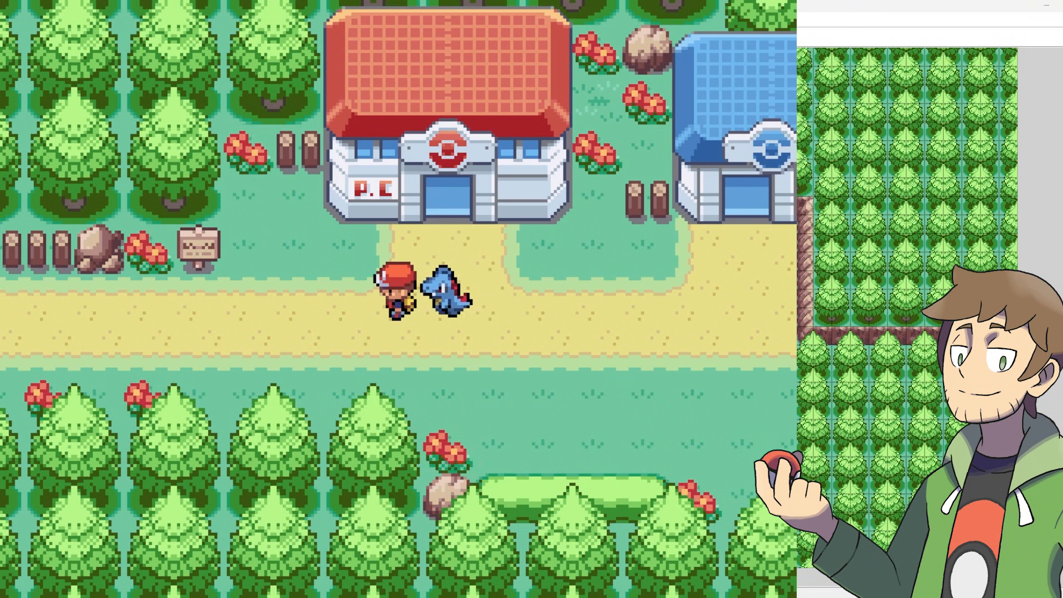
Step: Choose Pidgeotto from the party in the playtest and use its Fly move to bring up the region map
{"action": "key", "text": "x"}
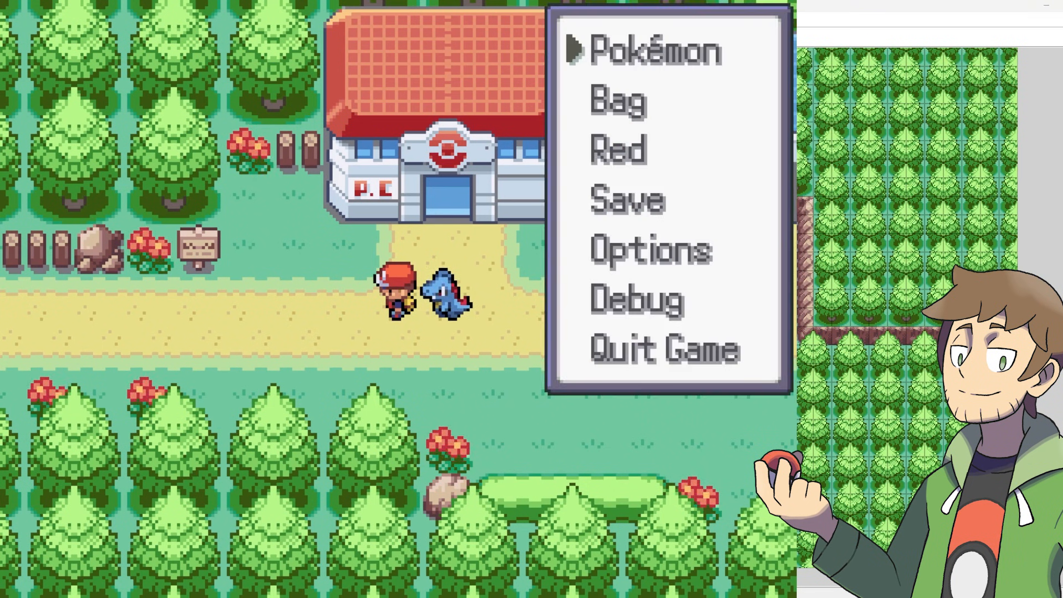
{"action": "key", "text": "c"}
{"action": "key", "text": "Right"}
{"action": "key", "text": "Down"}
{"action": "key", "text": "c"}
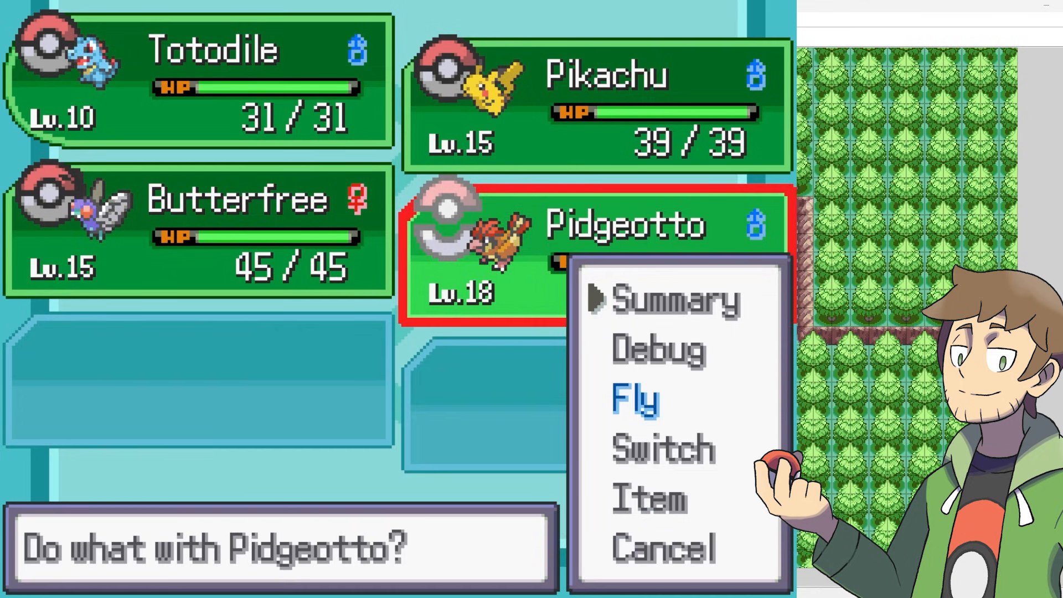
{"action": "key", "text": "Down"}
{"action": "key", "text": "Down"}
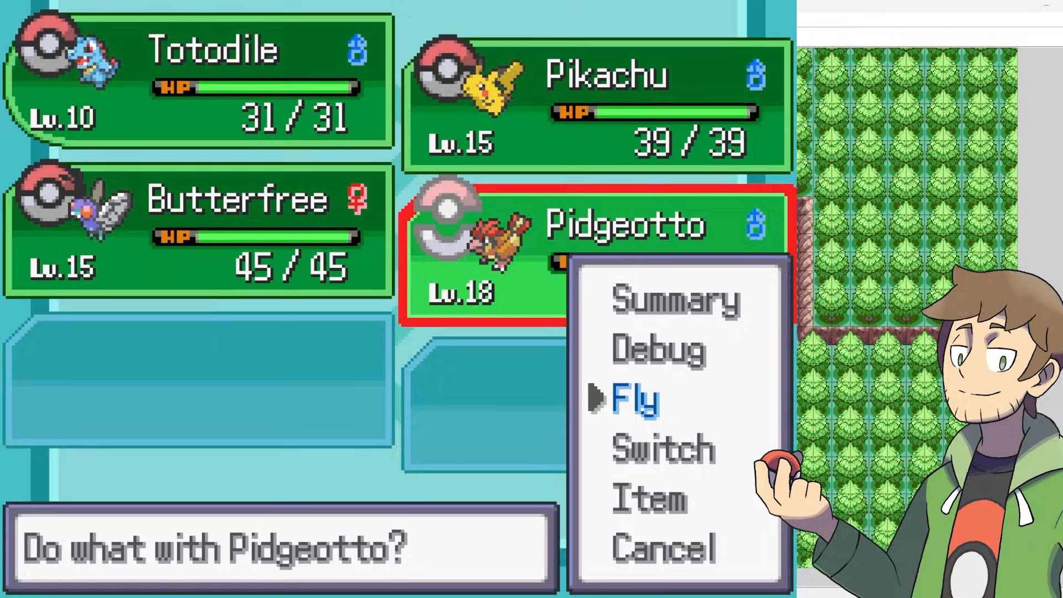
{"action": "key", "text": "c"}
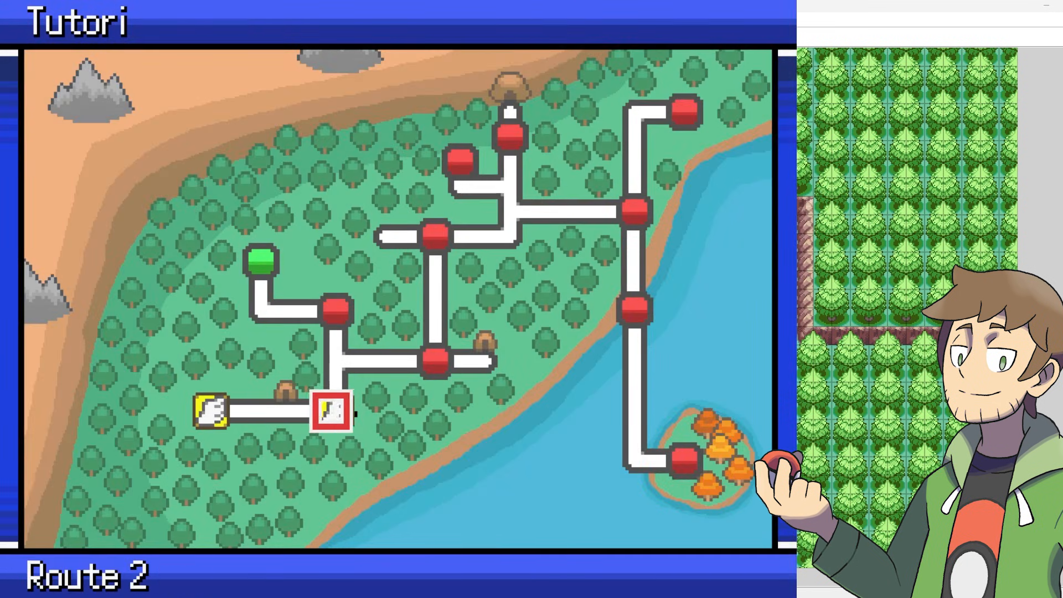
Step: Select Test Town on the Tutori map as the fly destination and travel there
{"action": "key", "text": "Down"}
{"action": "key", "text": "Right"}
{"action": "key", "text": "Up"}
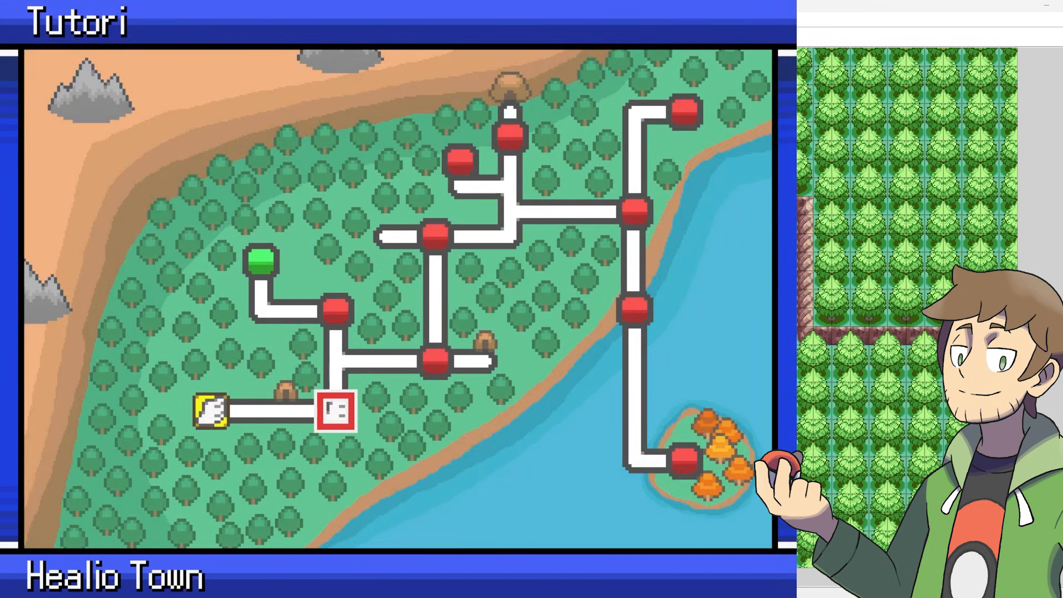
{"action": "key", "text": "Left"}
{"action": "key", "text": "Left"}
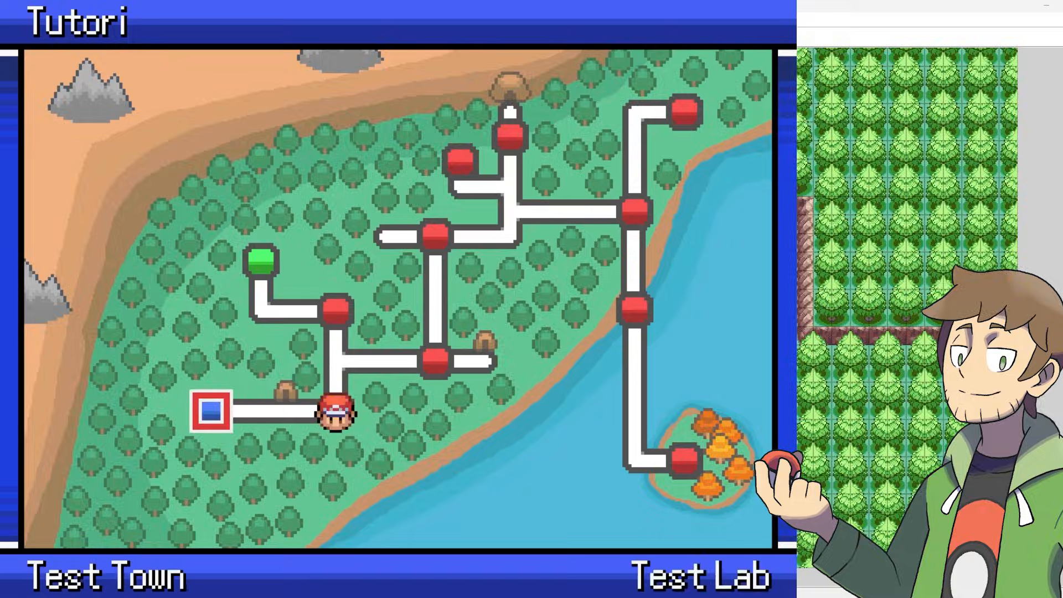
{"action": "key", "text": "c"}
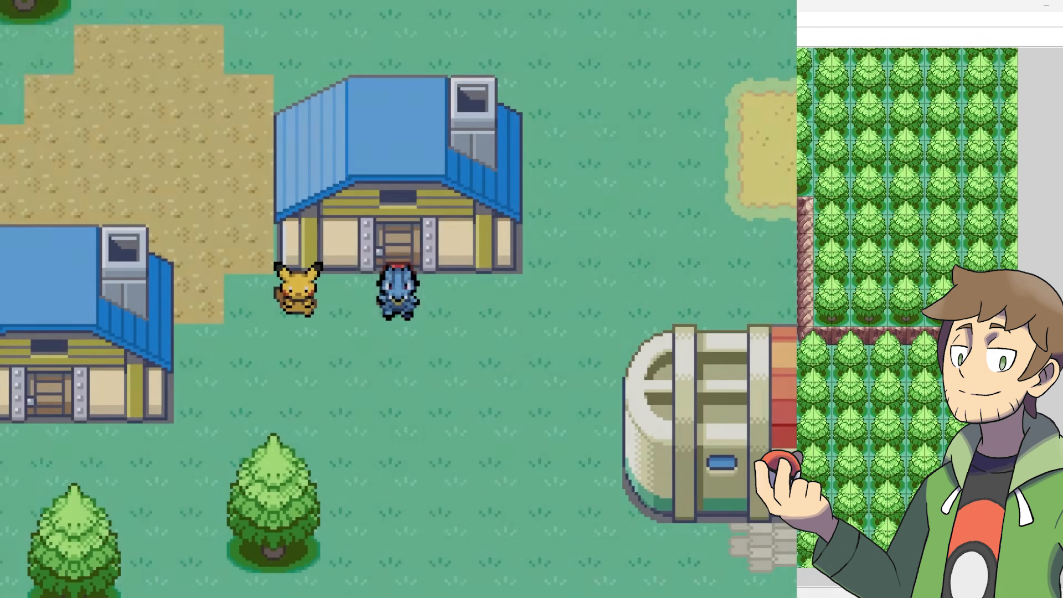
{"action": "key", "text": "Down"}
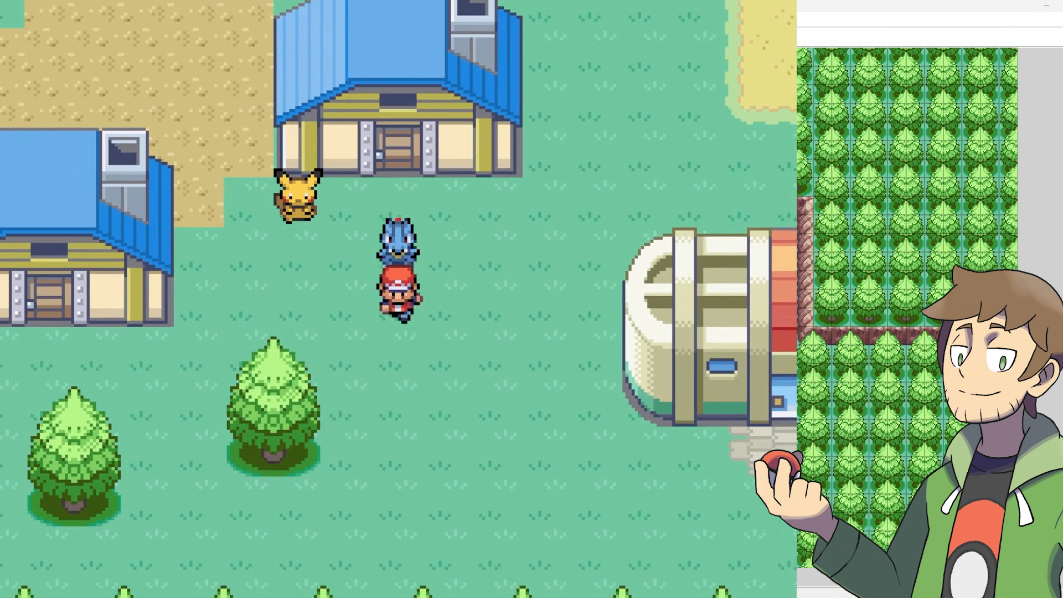
{"action": "key", "text": "Up"}
{"action": "key", "text": "Right"}
{"action": "key", "text": "Up"}
{"action": "key", "text": "Left"}
{"action": "key", "text": "Down"}
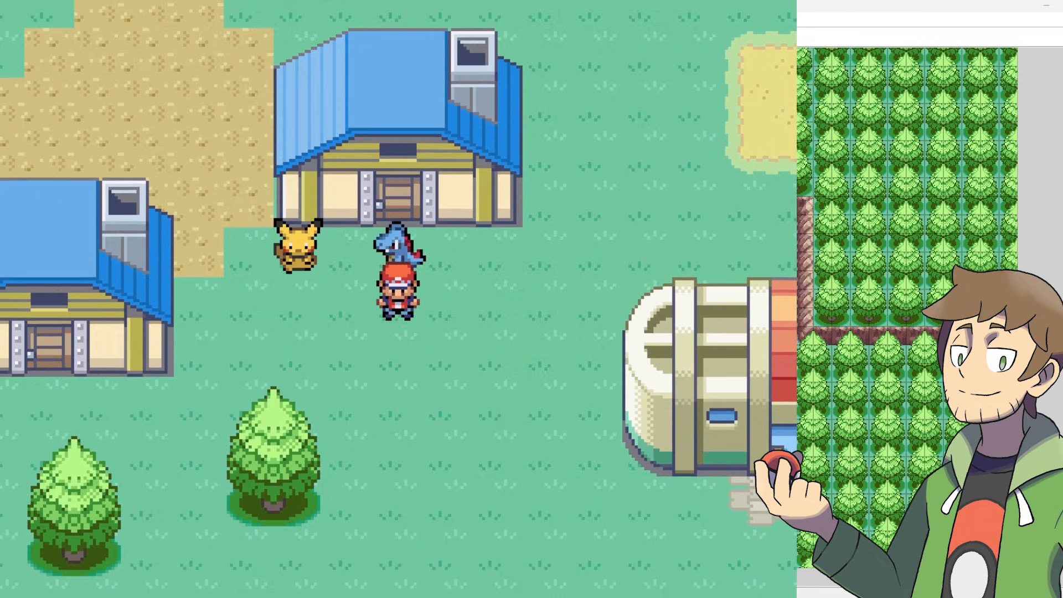
{"action": "key", "text": "Right"}
{"action": "key", "text": "Left"}
{"action": "key", "text": "Down"}
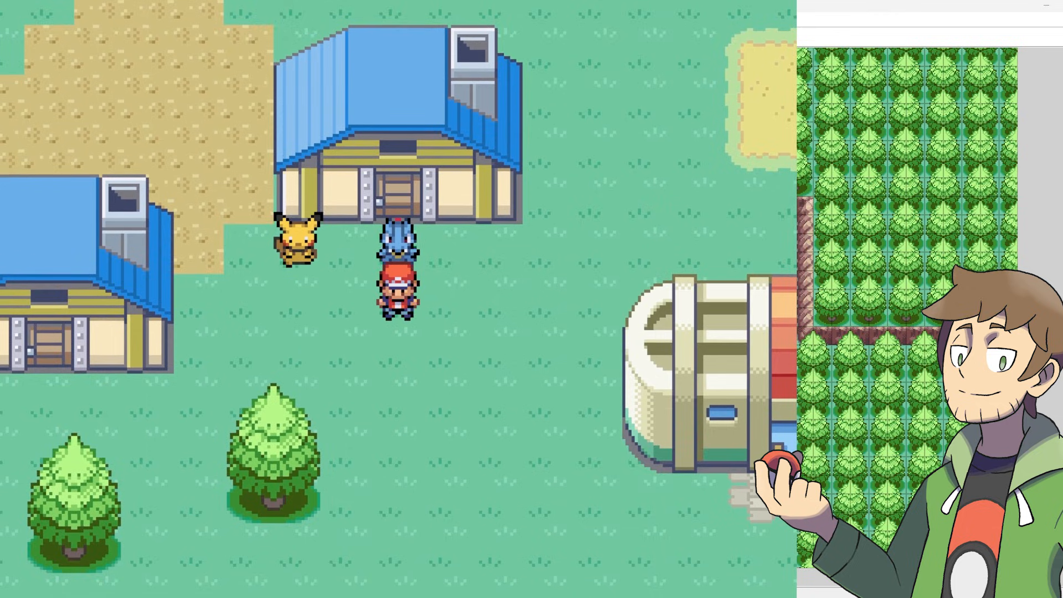
Step: Use Pidgeotto's Fly again and choose Healio Town on the Tutori map as the destination
{"action": "key", "text": "Escape"}
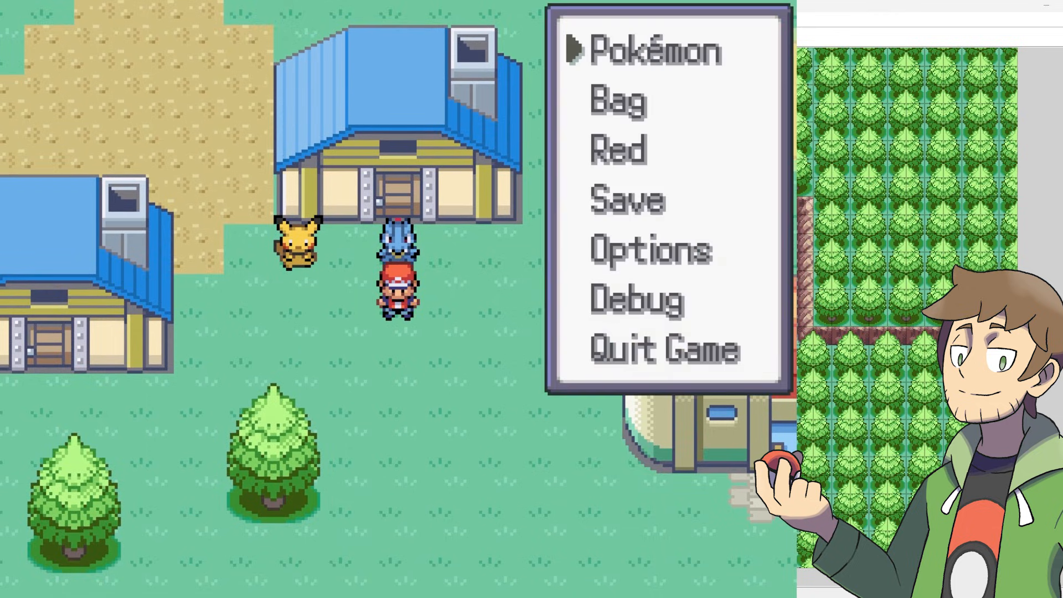
{"action": "key", "text": "Return"}
{"action": "key", "text": "Right"}
{"action": "key", "text": "Down"}
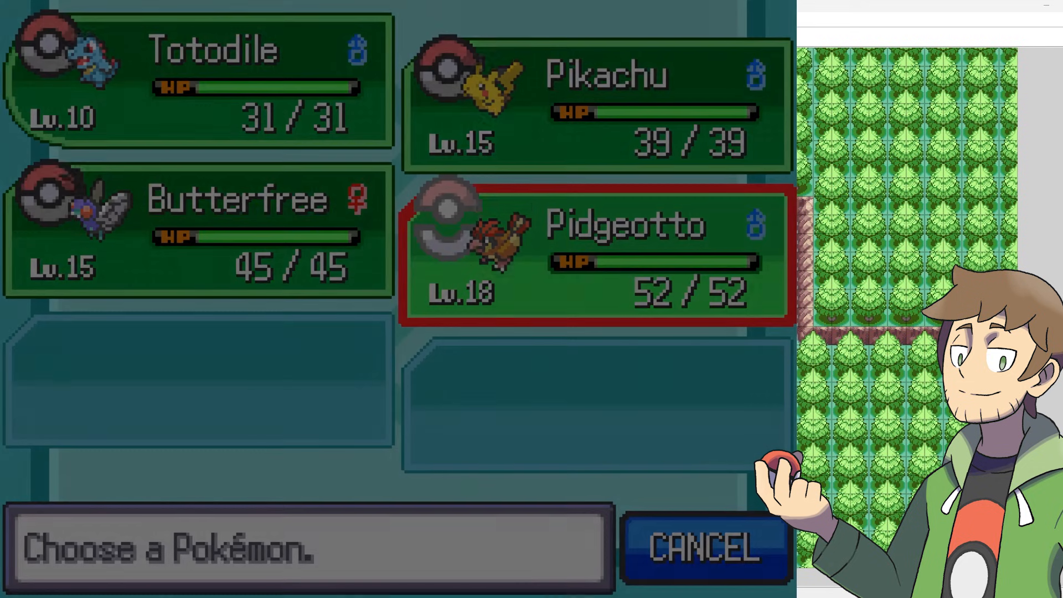
{"action": "key", "text": "Escape"}
{"action": "key", "text": "Escape"}
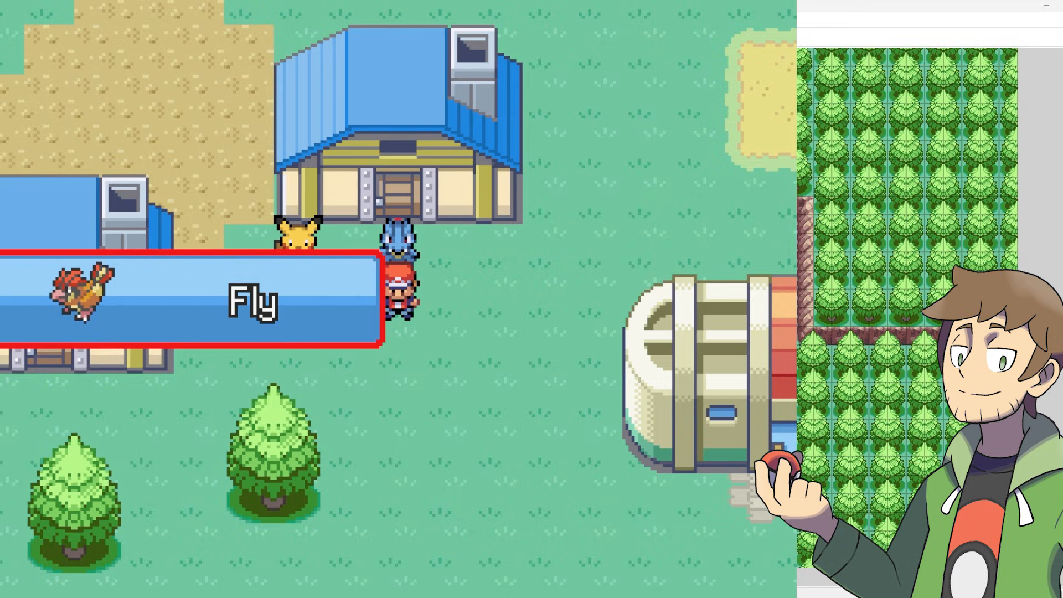
{"action": "key", "text": "Right"}
{"action": "key", "text": "Right"}
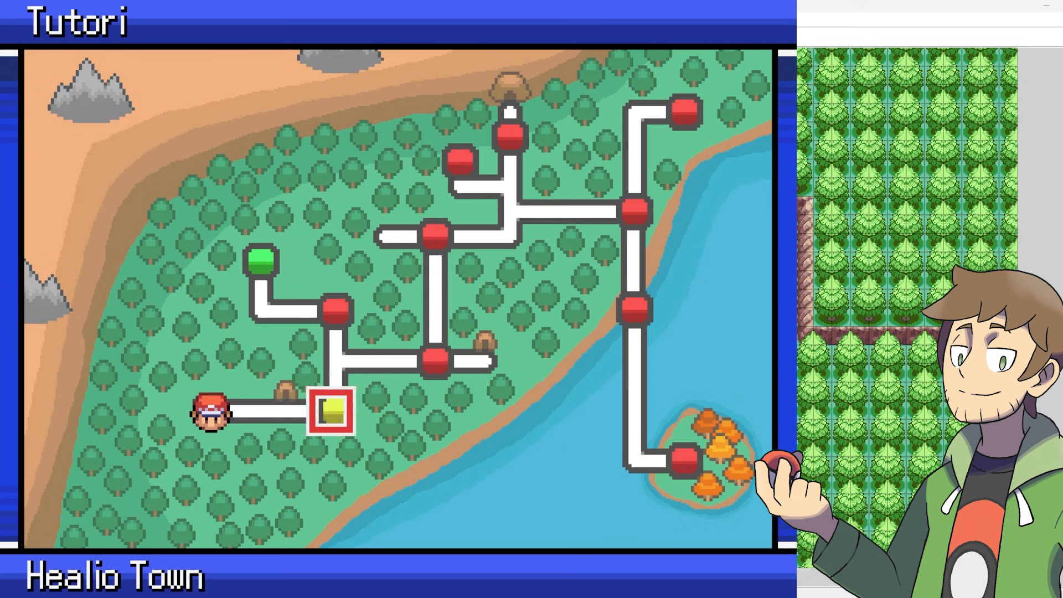
{"action": "key", "text": "Return"}
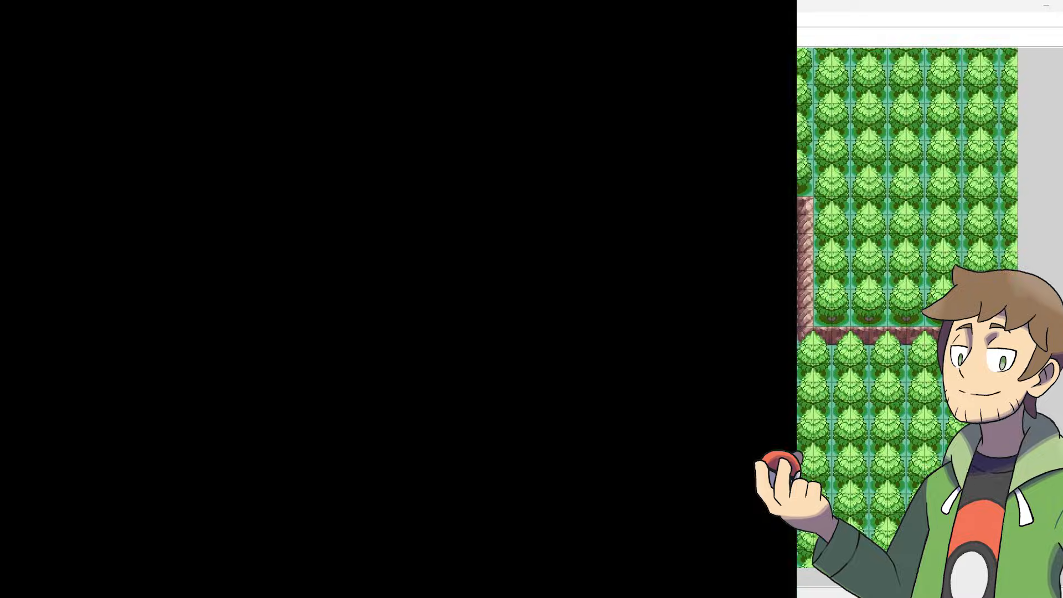
Step: Add a Town Map to the player's bag with the debug Add Item function and return to the pause menu
{"action": "key", "text": "Down"}
{"action": "key", "text": "Left"}
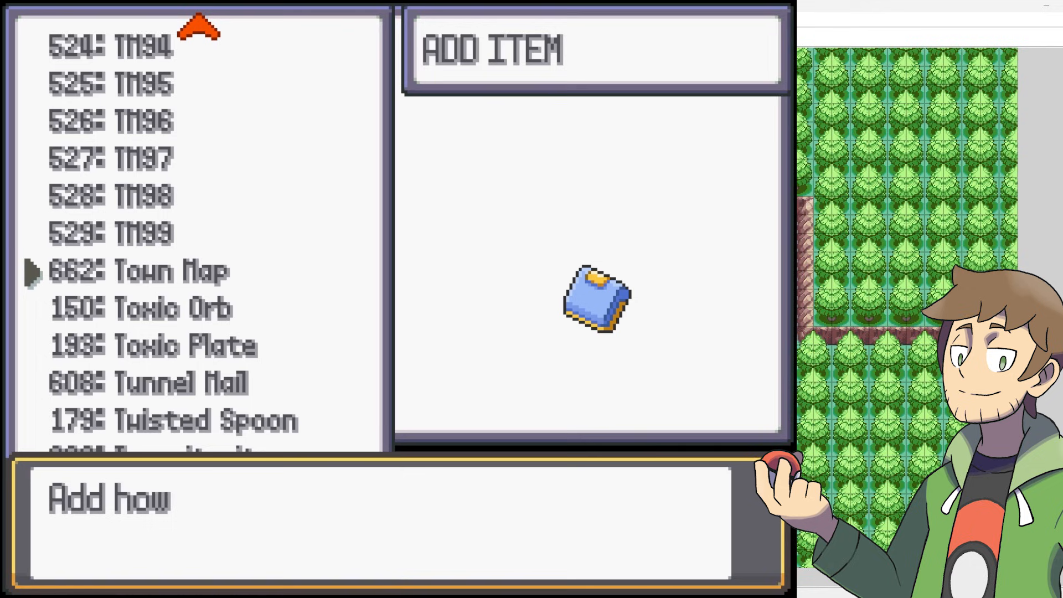
{"action": "key", "text": "Return"}
{"action": "key", "text": "Return"}
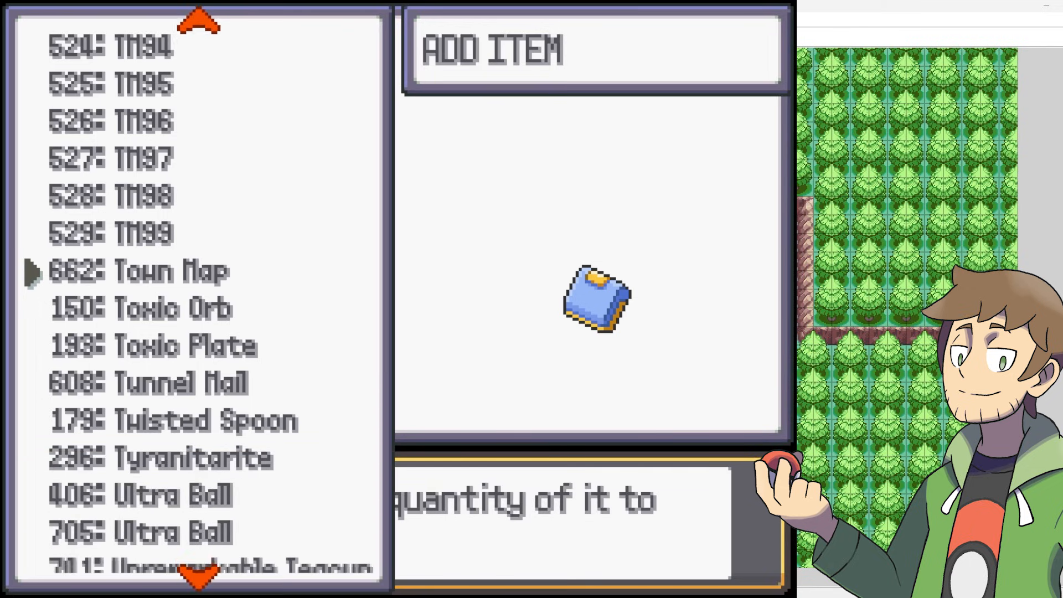
{"action": "key", "text": "Escape"}
{"action": "key", "text": "Escape"}
{"action": "key", "text": "Escape"}
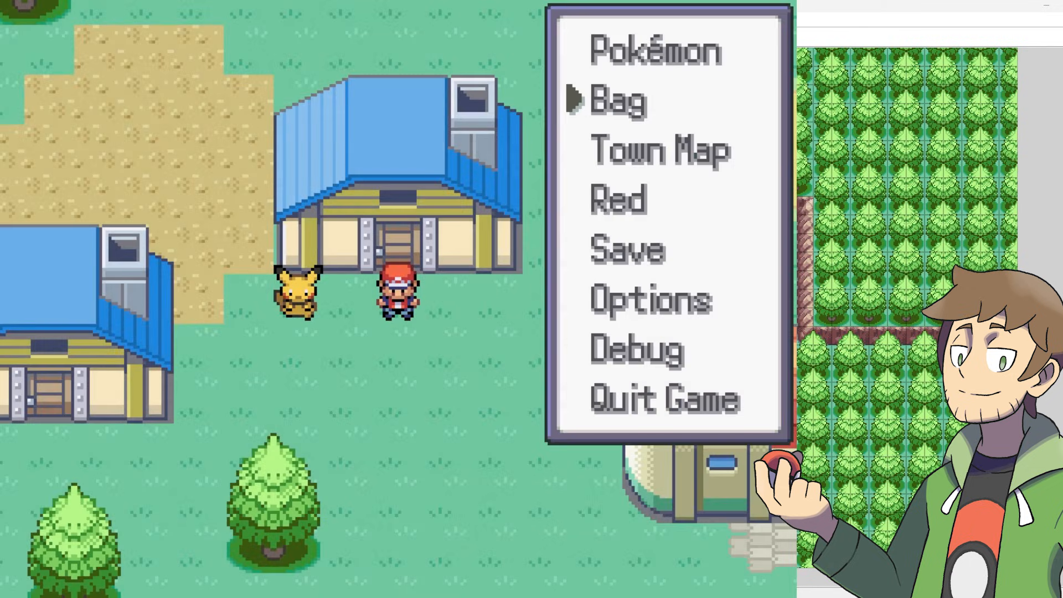
Step: Open the bag, go to the key items pocket and use the Town Map item
{"action": "key", "text": "Down"}
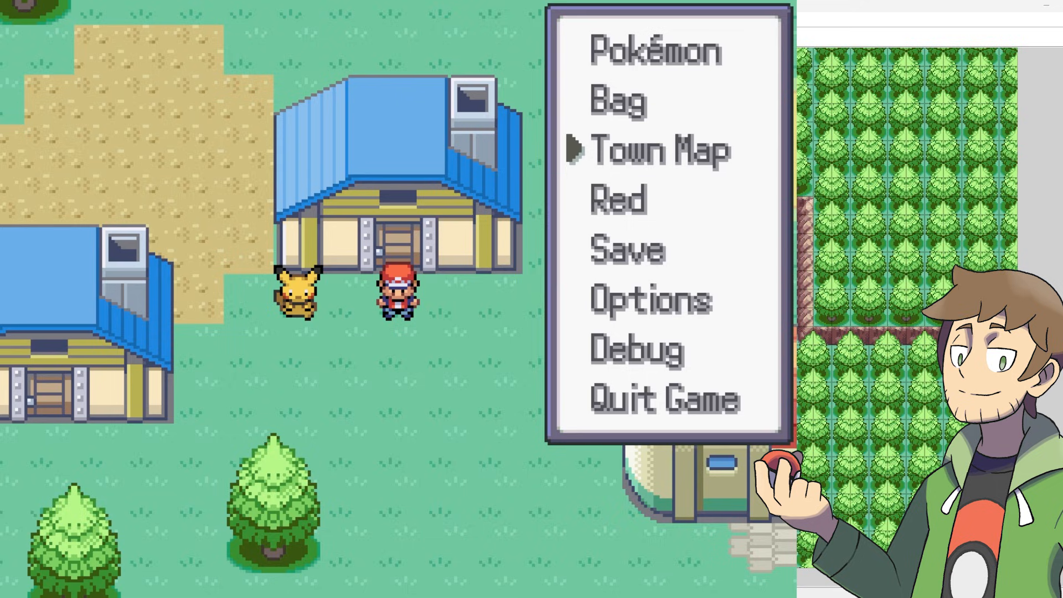
{"action": "key", "text": "Up"}
{"action": "key", "text": "Return"}
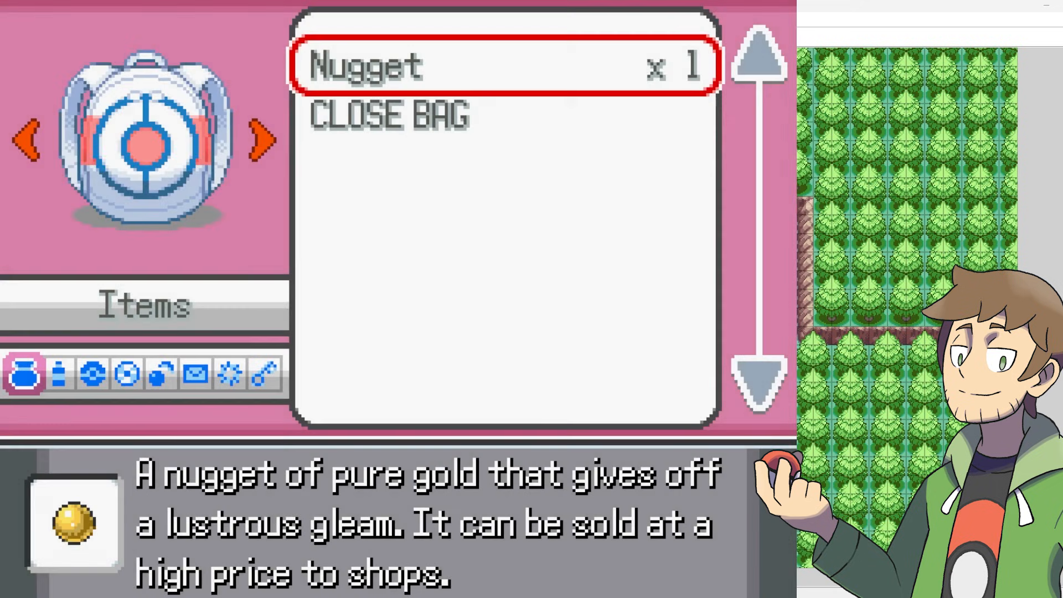
{"action": "key", "text": "Left"}
{"action": "key", "text": "Return"}
{"action": "key", "text": "Return"}
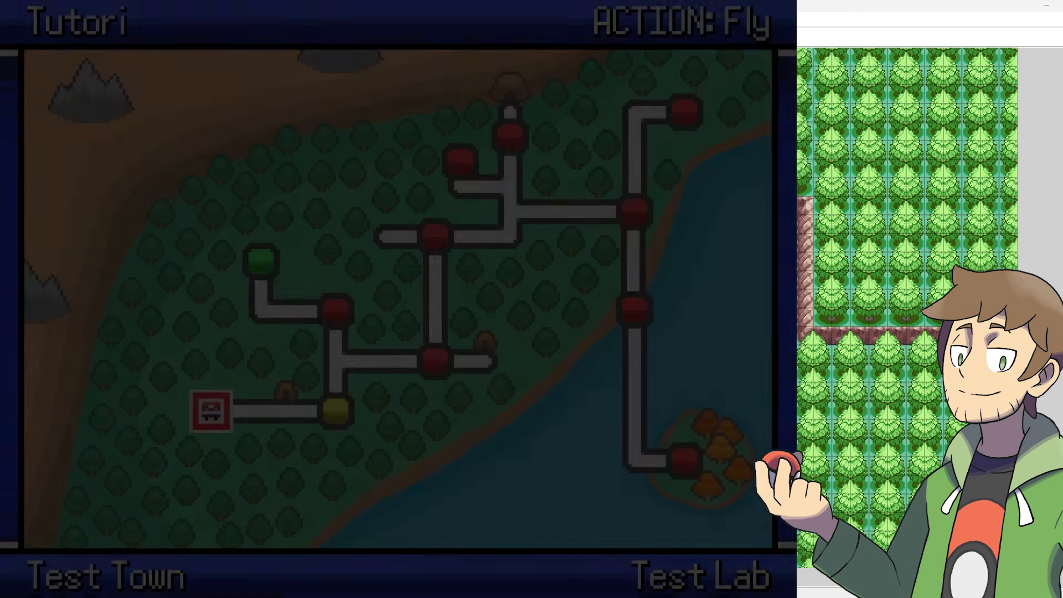
Step: Toggle the Town Map's Fly mode on and off while moving the cursor from Test Town towards Route 2
{"action": "key", "text": "Right"}
{"action": "key", "text": "Down"}
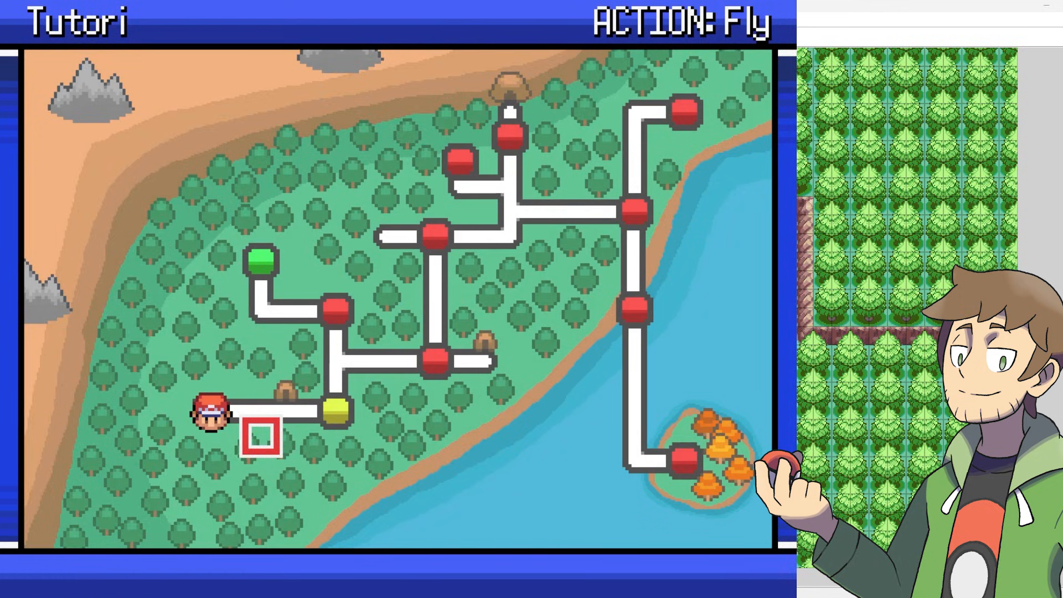
{"action": "key", "text": "z"}
{"action": "key", "text": "z"}
{"action": "key", "text": "z"}
{"action": "key", "text": "Up"}
{"action": "key", "text": "Up"}
{"action": "key", "text": "Right"}
{"action": "key", "text": "Right"}
{"action": "key", "text": "Down"}
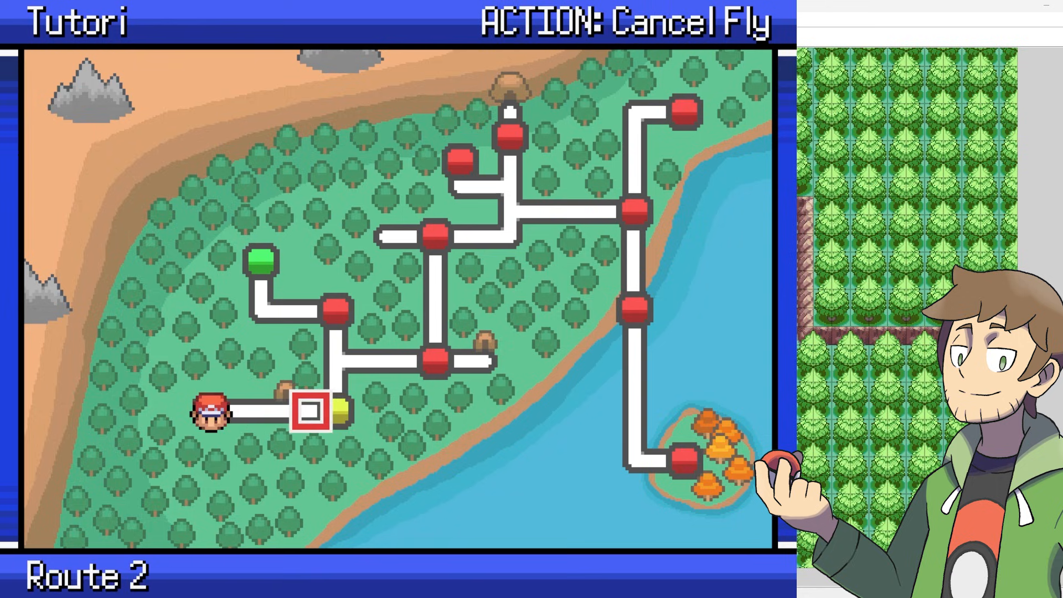
{"action": "key", "text": "Down"}
{"action": "key", "text": "z"}
Step: Move the Town Map cursor around the area between Test Town and Healio Town to examine the fly icons and Route 1
{"action": "key", "text": "Down"}
{"action": "key", "text": "Down"}
{"action": "key", "text": "Left"}
{"action": "key", "text": "Left"}
{"action": "key", "text": "Left"}
{"action": "key", "text": "Left"}
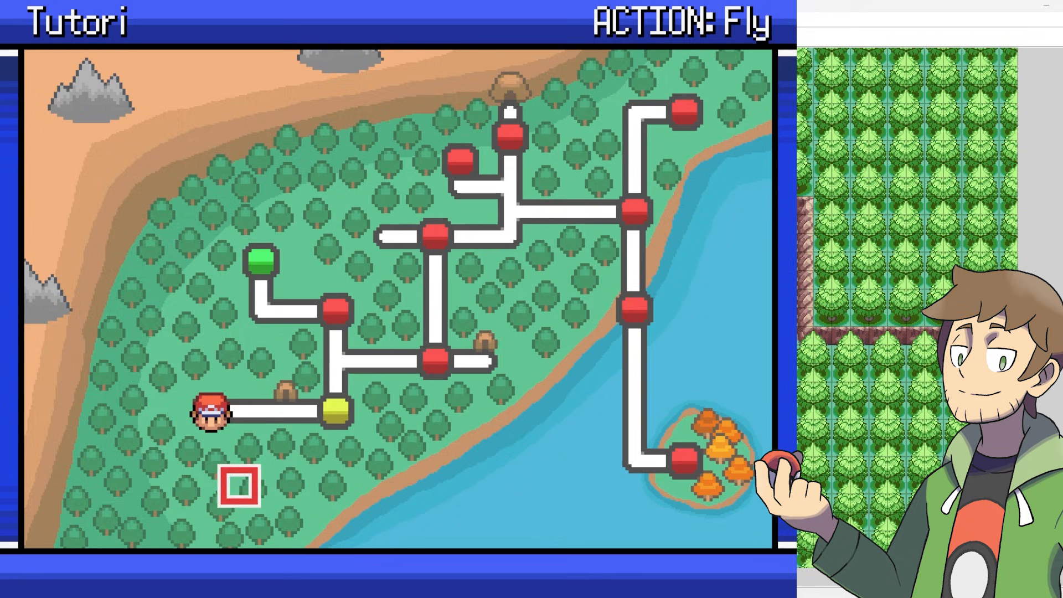
{"action": "key", "text": "Up"}
{"action": "key", "text": "Up"}
{"action": "key", "text": "Up"}
{"action": "key", "text": "Down"}
{"action": "key", "text": "Down"}
{"action": "key", "text": "Right"}
{"action": "key", "text": "Right"}
{"action": "key", "text": "Right"}
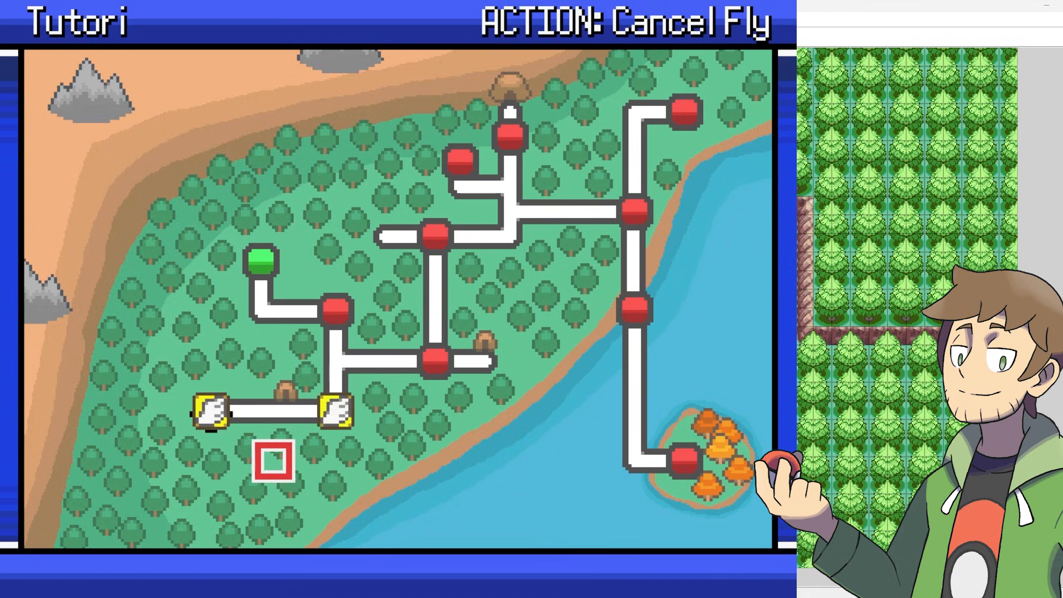
{"action": "key", "text": "Left"}
{"action": "key", "text": "Up"}
{"action": "key", "text": "Up"}
{"action": "key", "text": "Up"}
{"action": "key", "text": "Left"}
{"action": "key", "text": "Left"}
{"action": "key", "text": "Left"}
{"action": "key", "text": "Down"}
{"action": "key", "text": "Right"}
{"action": "key", "text": "Right"}
{"action": "key", "text": "Right"}
{"action": "key", "text": "Right"}
{"action": "key", "text": "Right"}
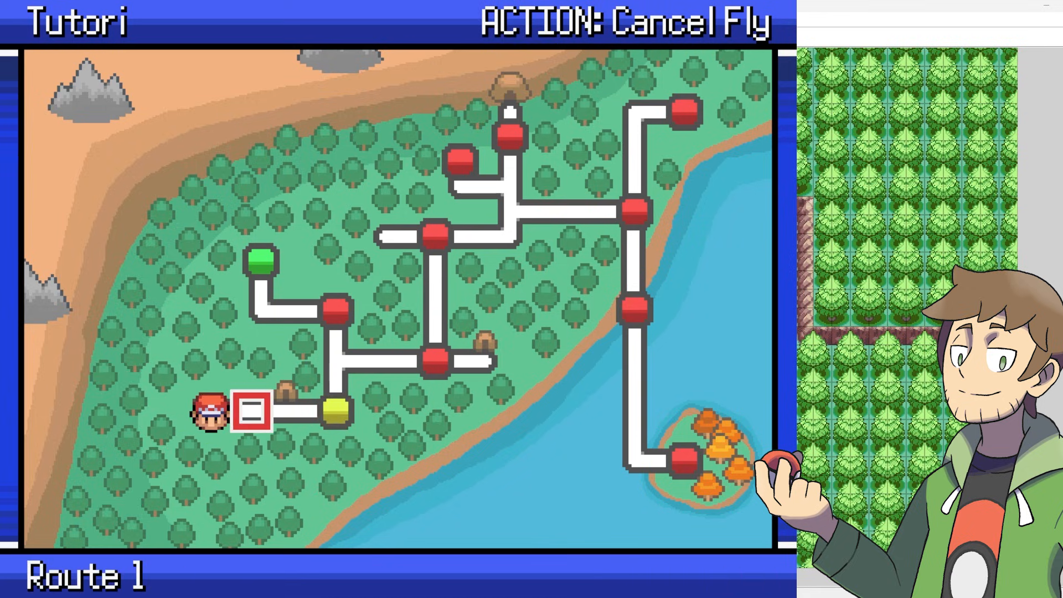
Step: Fly to Healio Town directly from the Town Map and walk a few steps outside its Pokémon Center
{"action": "key", "text": "Left"}
{"action": "key", "text": "Right"}
{"action": "key", "text": "Right"}
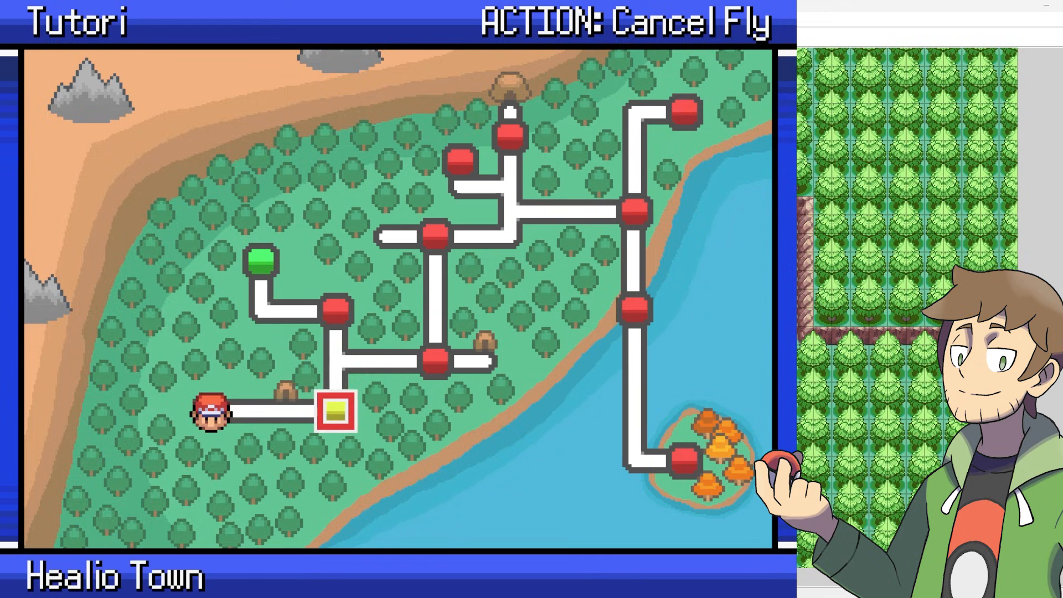
{"action": "key", "text": "Return"}
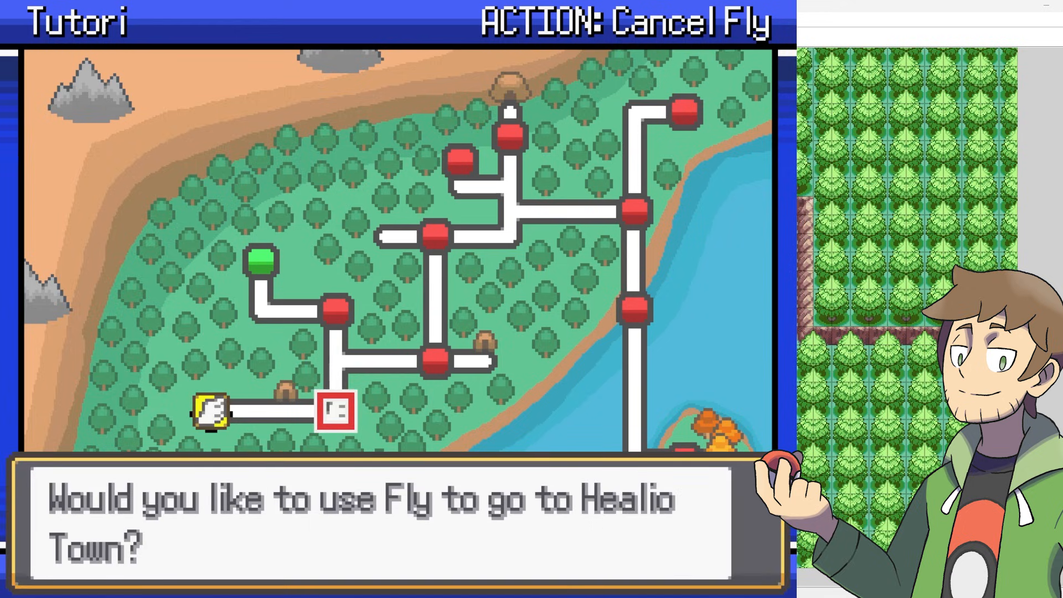
{"action": "key", "text": "Return"}
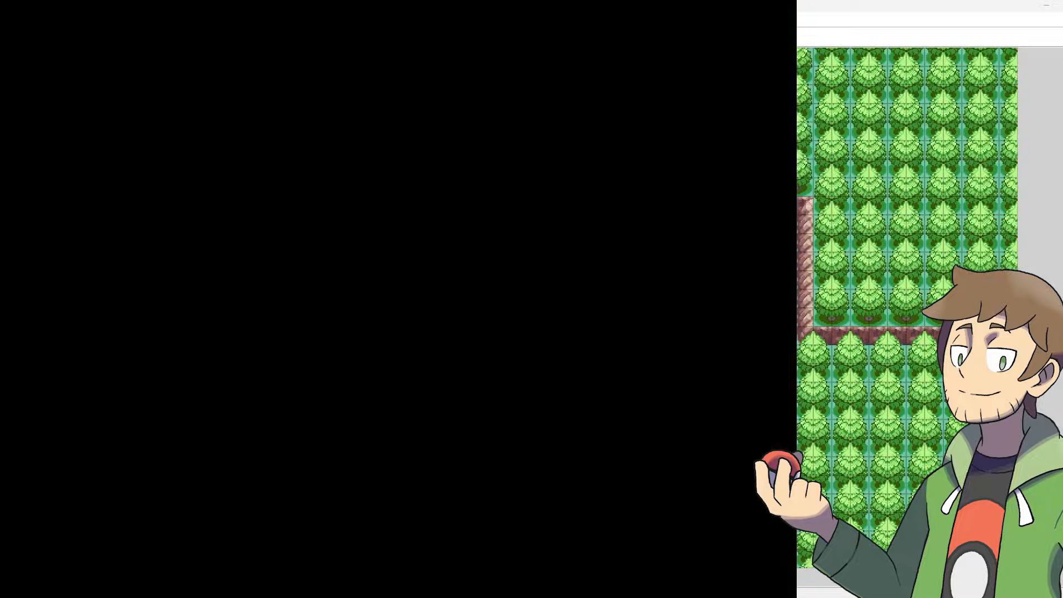
{"action": "key", "text": "Down"}
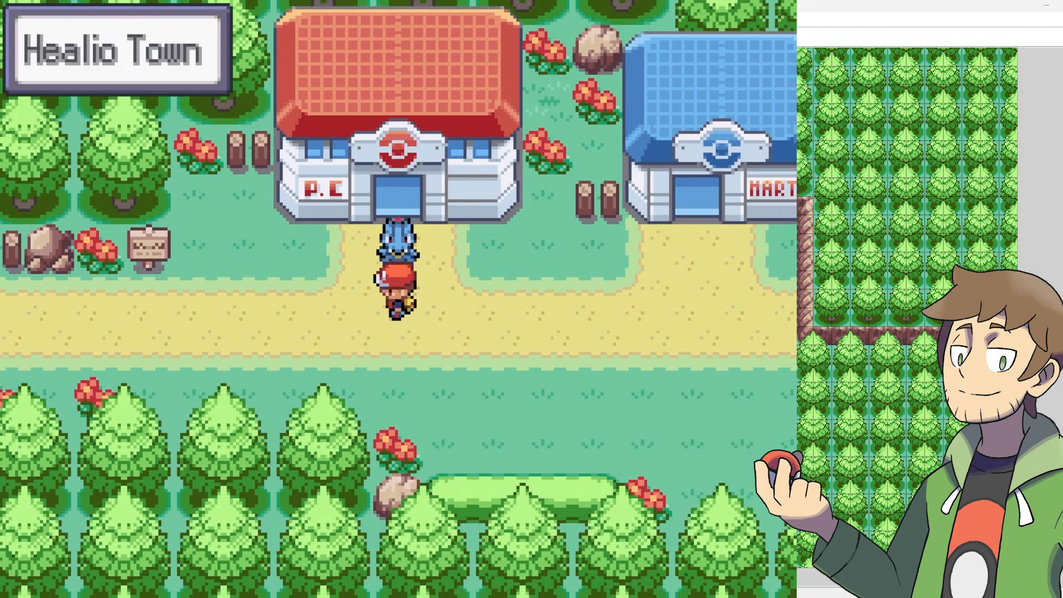
{"action": "key", "text": "Right"}
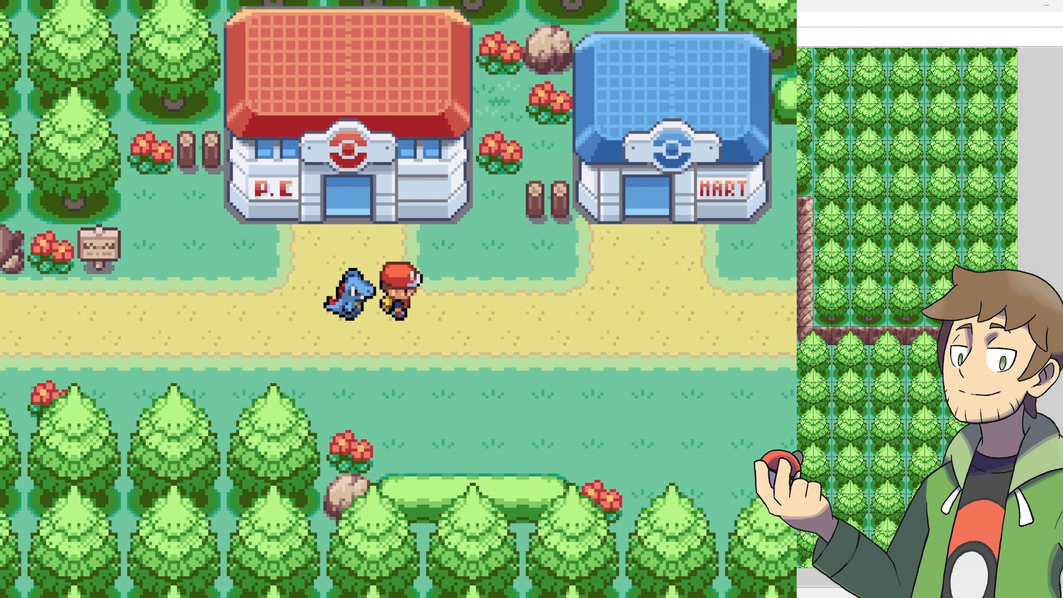
{"action": "key", "text": "Down"}
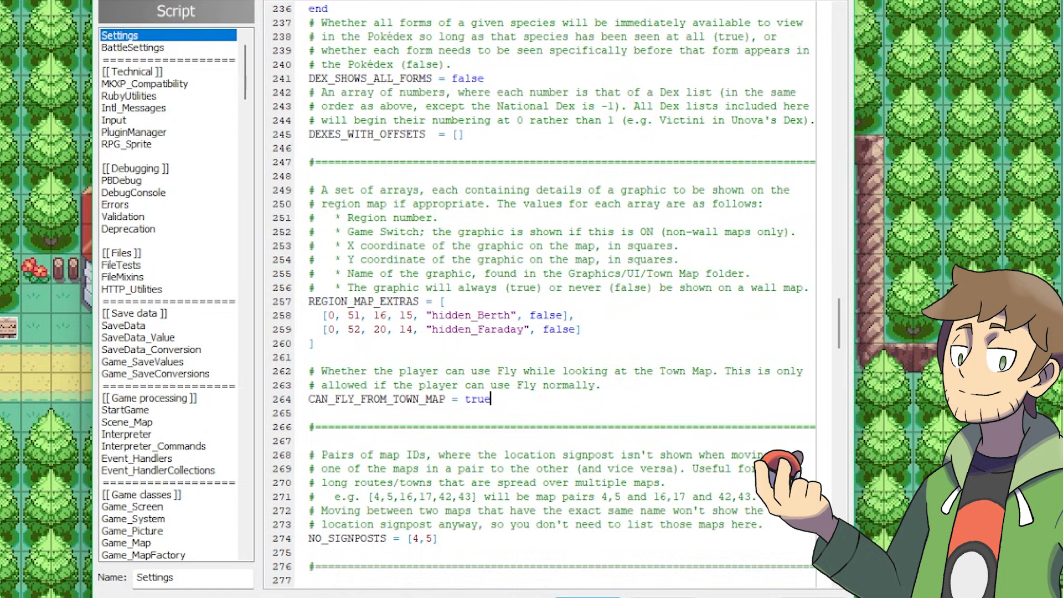
Step: Return to the Settings script and highlight the CAN_FLY_FROM_TOWN_MAP setting
{"action": "double_click", "coordinate": [387, 400]}
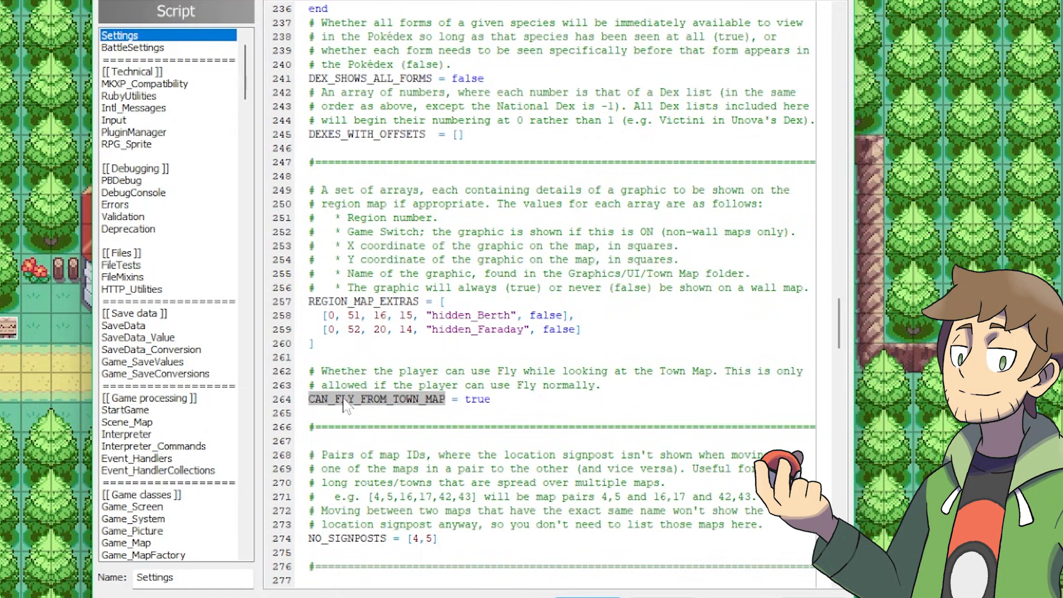
Step: Highlight the true value assigned to CAN_FLY_FROM_TOWN_MAP
{"action": "left_click", "coordinate": [492, 400]}
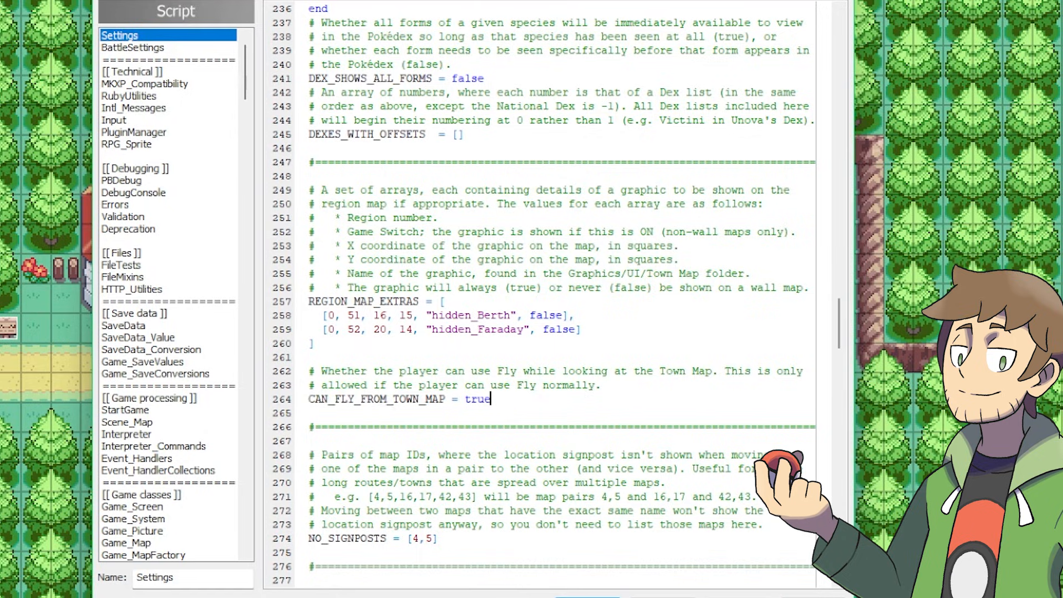
{"action": "double_click", "coordinate": [479, 399]}
{"action": "left_click", "coordinate": [491, 399]}
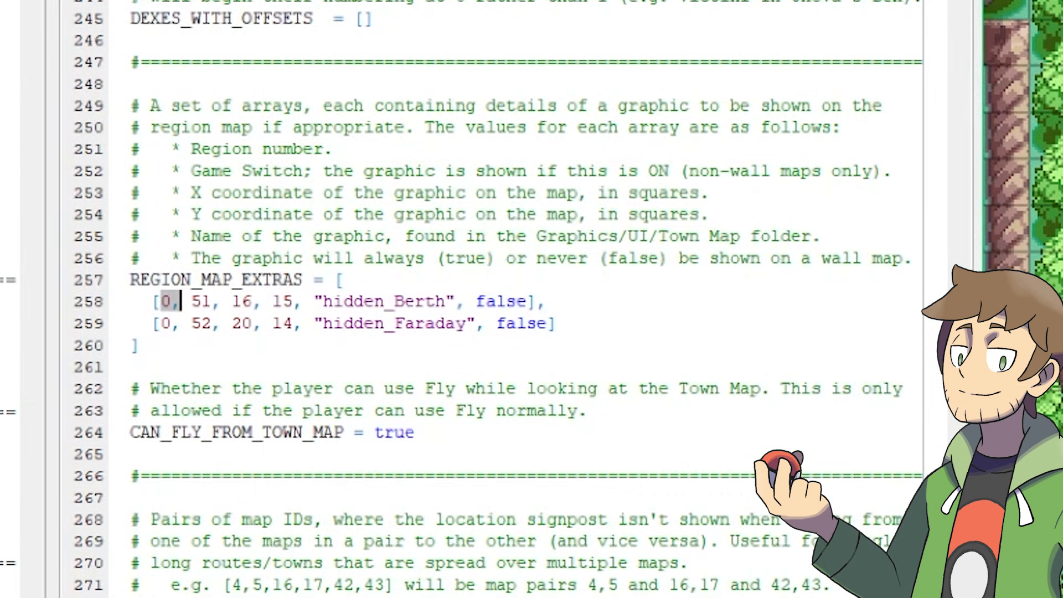
Step: Go through the hidden_Berth entry in REGION_MAP_EXTRAS value by value, from region number to the wall map flag
{"action": "key", "text": "shift+Right"}
{"action": "key", "text": "shift+Right"}
{"action": "key", "text": "shift+Right"}
{"action": "key", "text": "shift+Right"}
{"action": "key", "text": "shift+Right"}
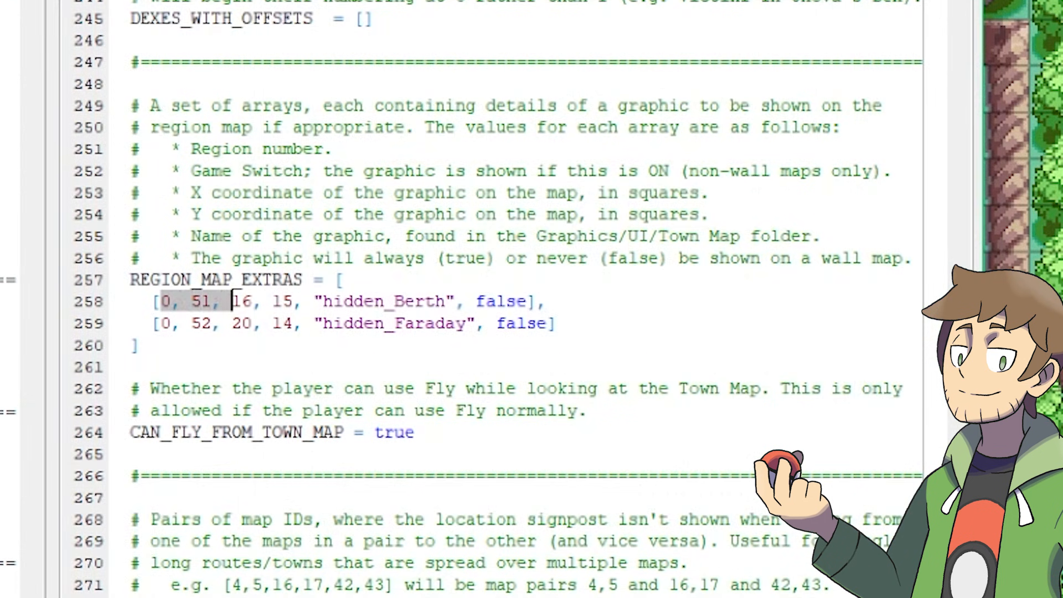
{"action": "key", "text": "shift+Left"}
{"action": "key", "text": "shift+Right"}
{"action": "key", "text": "shift+Right"}
{"action": "key", "text": "shift+Right"}
{"action": "key", "text": "shift+Right"}
{"action": "key", "text": "shift+Right"}
{"action": "key", "text": "shift+Right"}
{"action": "key", "text": "shift+Right"}
{"action": "key", "text": "shift+Right"}
{"action": "key", "text": "shift+Right"}
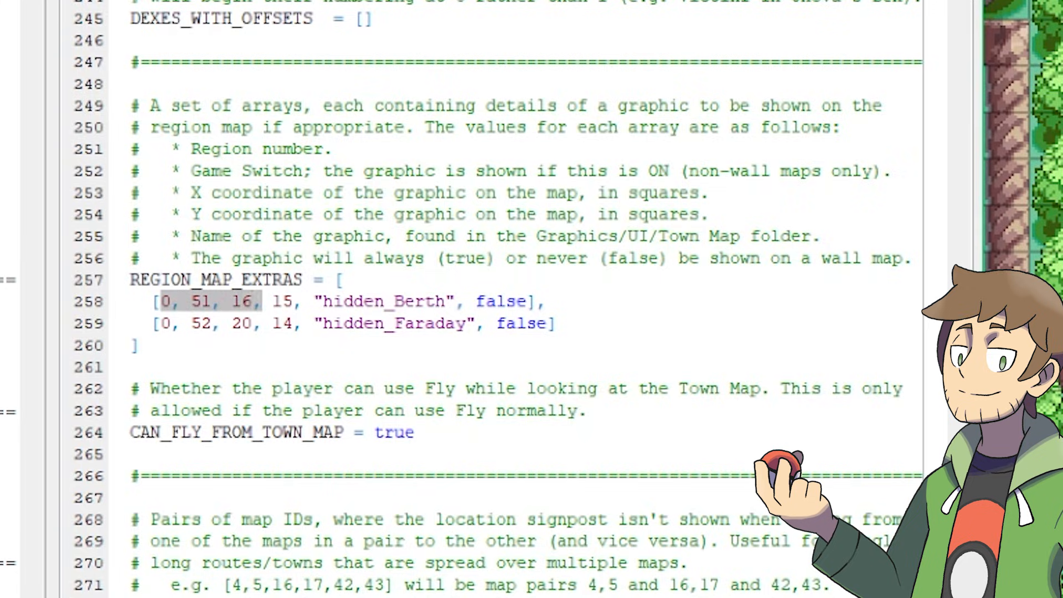
{"action": "key", "text": "shift+Left"}
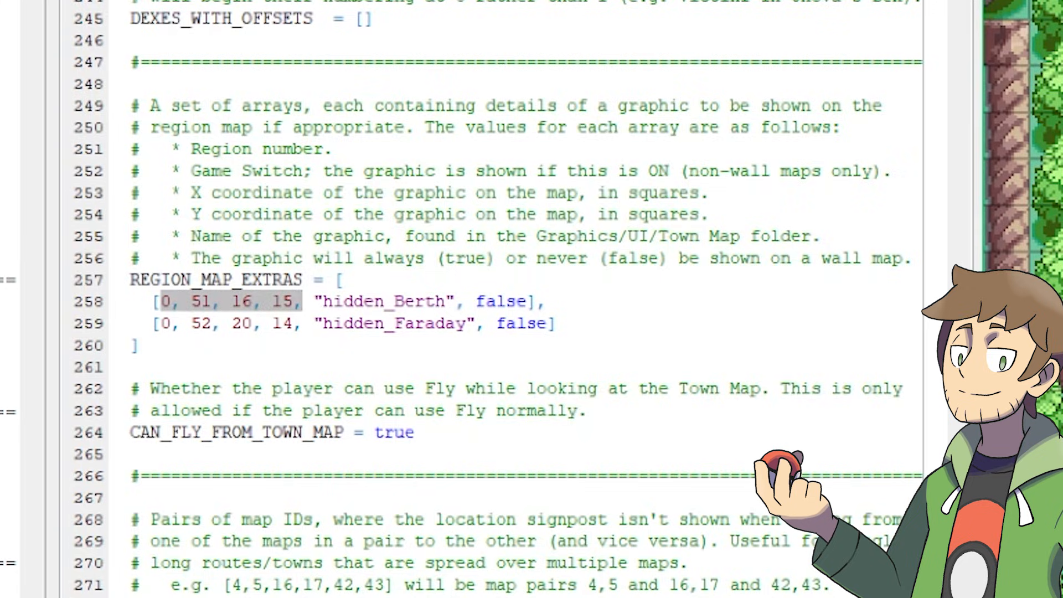
{"action": "key", "text": "shift+Right"}
{"action": "key", "text": "shift+Right"}
{"action": "key", "text": "shift+Right"}
{"action": "key", "text": "shift+Right"}
{"action": "key", "text": "shift+Right"}
{"action": "key", "text": "shift+Right"}
{"action": "key", "text": "shift+Right"}
{"action": "key", "text": "shift+Right"}
{"action": "key", "text": "shift+Right"}
{"action": "key", "text": "shift+Right"}
{"action": "key", "text": "shift+Right"}
{"action": "key", "text": "shift+Right"}
{"action": "key", "text": "shift+Right"}
{"action": "key", "text": "shift+Right"}
{"action": "key", "text": "shift+Right"}
{"action": "key", "text": "shift+Right"}
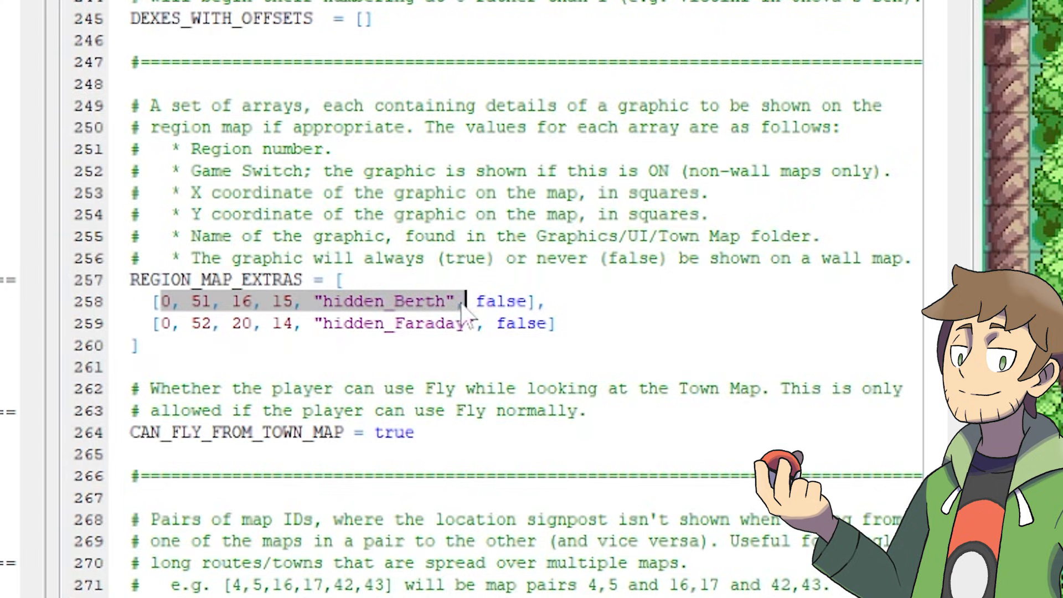
{"action": "left_click", "coordinate": [497, 302]}
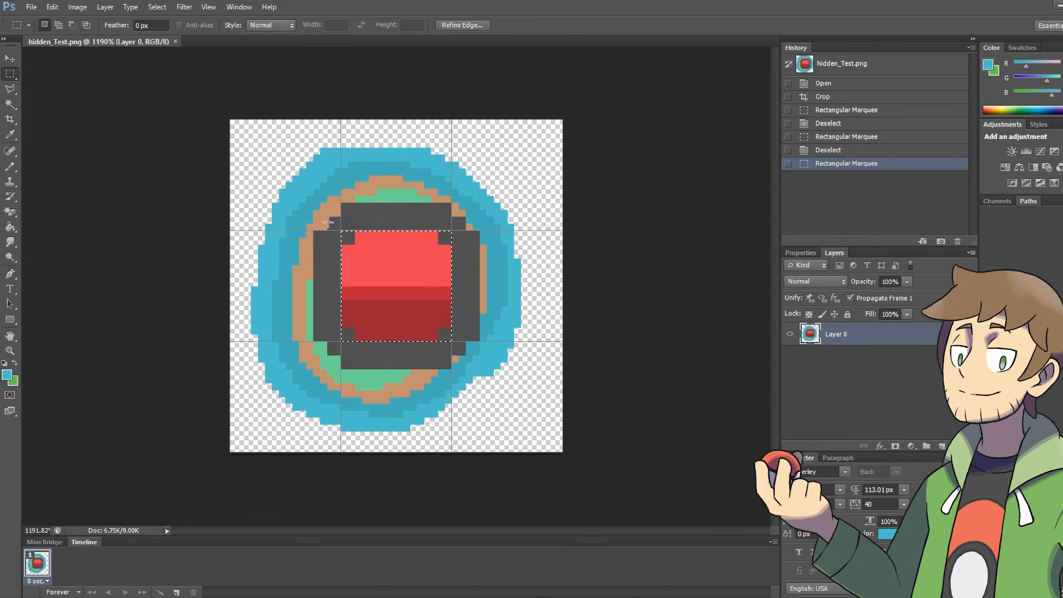
Step: Switch to Photoshop and marquee the upper-left grid square, the centre square and the whole canvas of hidden_Test.png in turn
{"action": "left_click_drag", "start_coordinate": [230, 120], "coordinate": [450, 340]}
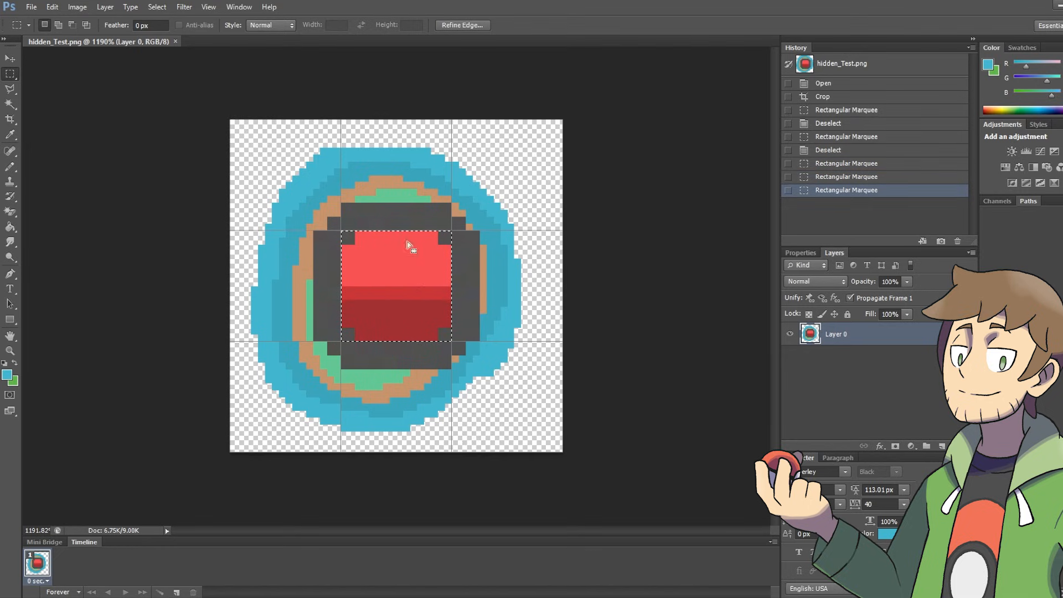
{"action": "left_click", "coordinate": [292, 176]}
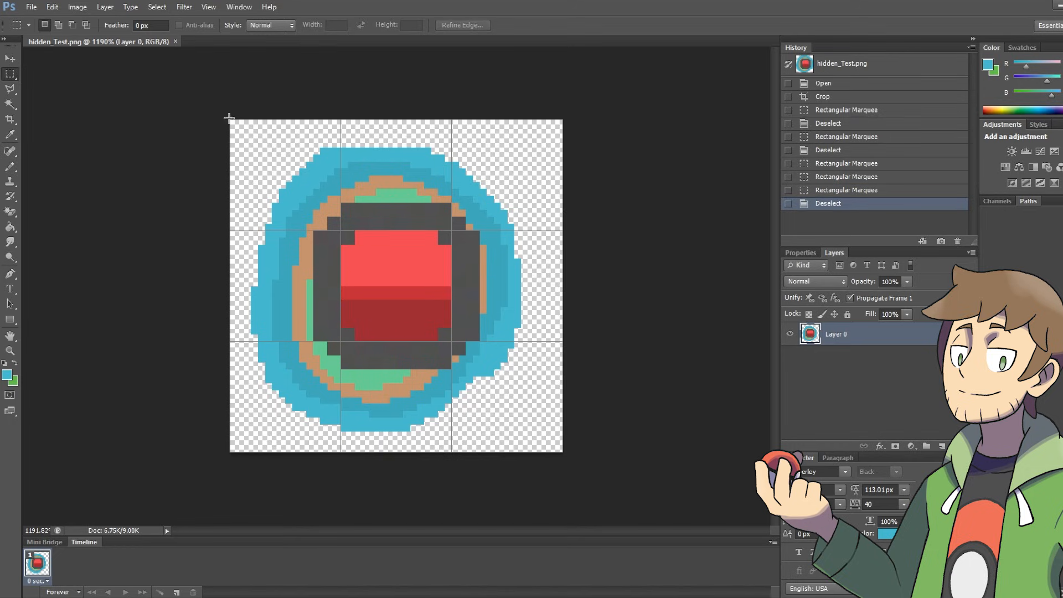
{"action": "left_click_drag", "start_coordinate": [230, 120], "coordinate": [336, 227]}
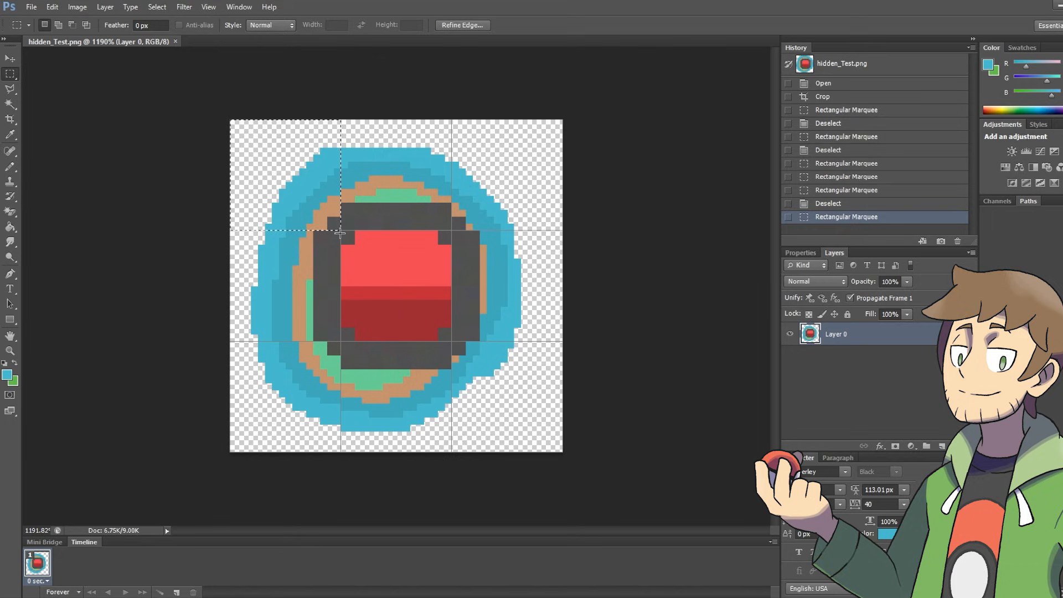
{"action": "left_click_drag", "start_coordinate": [341, 231], "coordinate": [443, 332]}
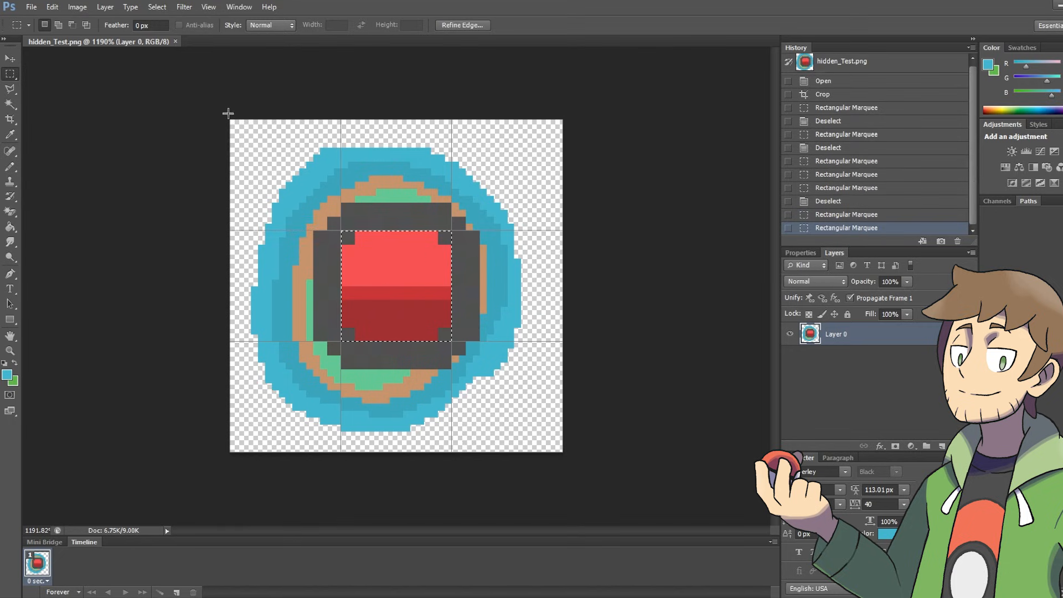
{"action": "left_click_drag", "start_coordinate": [228, 111], "coordinate": [574, 442]}
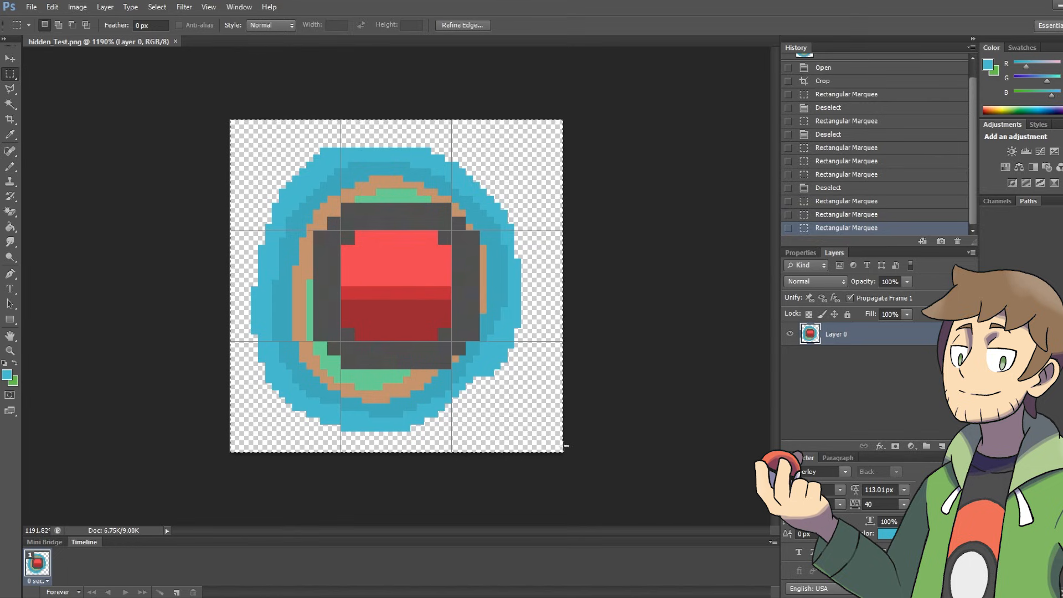
Step: Compare the red town square at the centre of hidden_Test.png with its upper-left grid square by selecting each again
{"action": "left_click", "coordinate": [414, 270]}
{"action": "left_click_drag", "start_coordinate": [341, 231], "coordinate": [446, 339]}
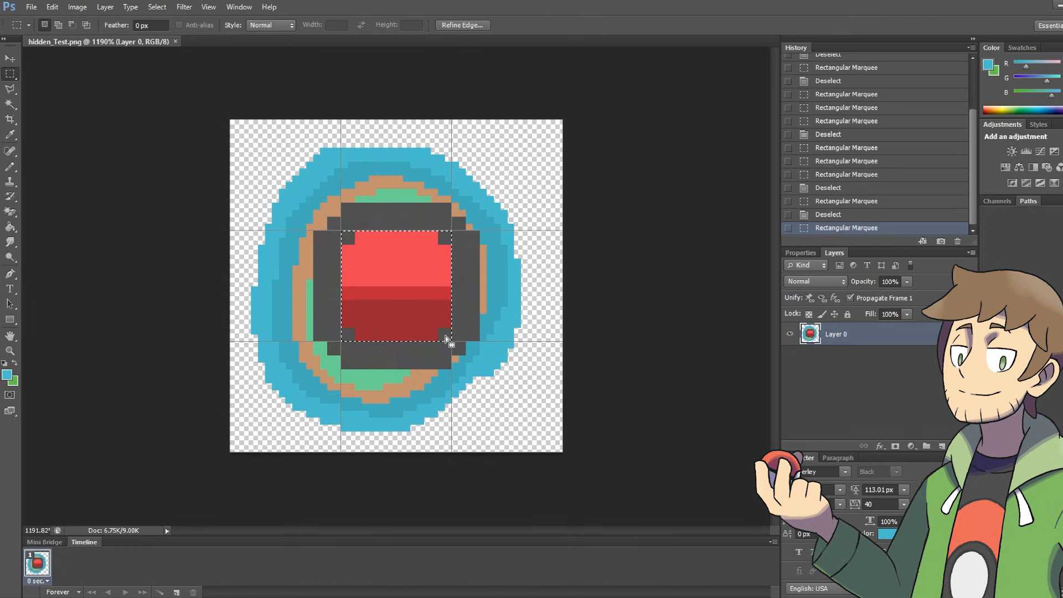
{"action": "left_click_drag", "start_coordinate": [239, 128], "coordinate": [451, 340]}
{"action": "left_click", "coordinate": [453, 340]}
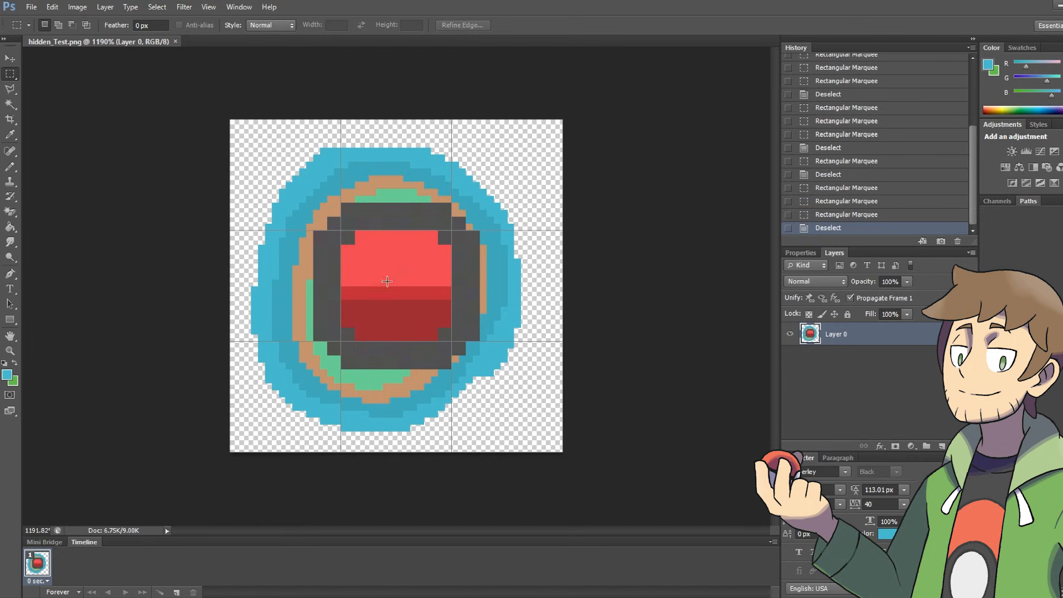
{"action": "left_click_drag", "start_coordinate": [342, 233], "coordinate": [449, 338]}
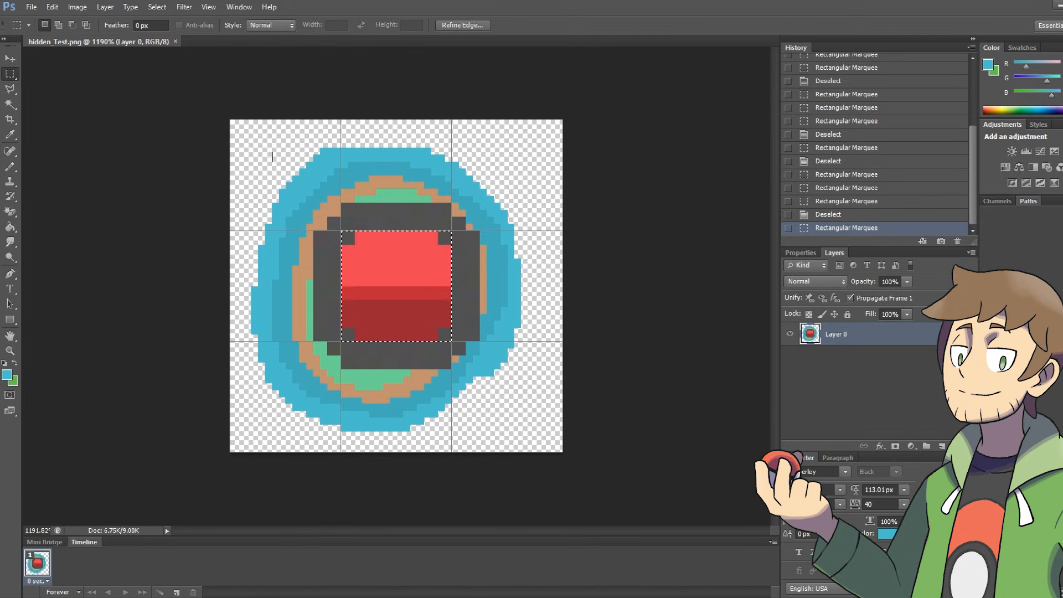
{"action": "left_click_drag", "start_coordinate": [233, 125], "coordinate": [342, 228]}
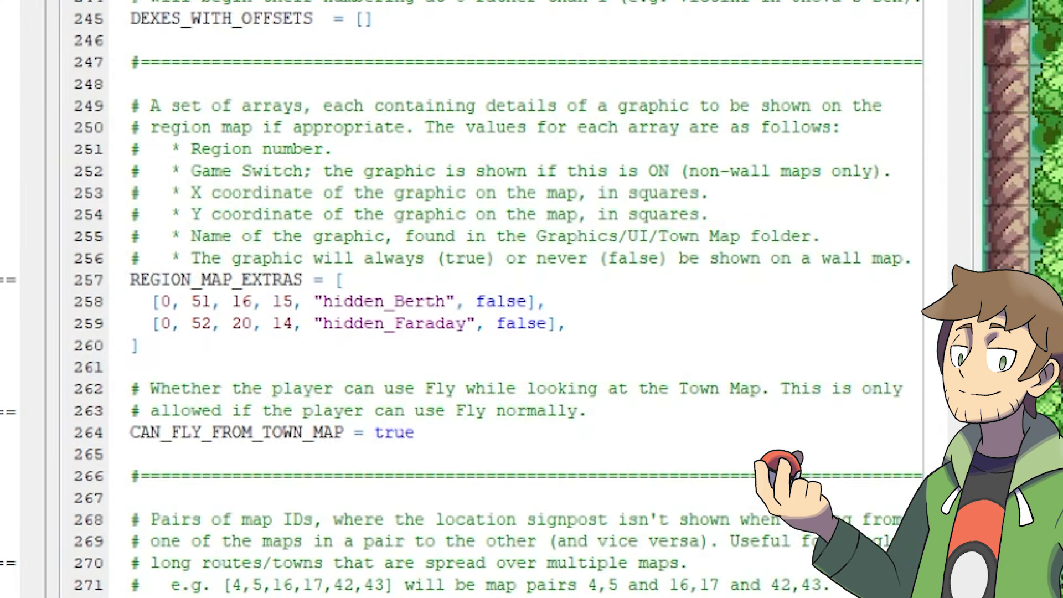
Step: Back in the Settings script, add a third REGION_MAP_EXTRAS entry: [2, 60, 20, 16, "hidden_Test", false]
{"action": "key", "text": "Return"}
{"action": "type", "text": "[]"}
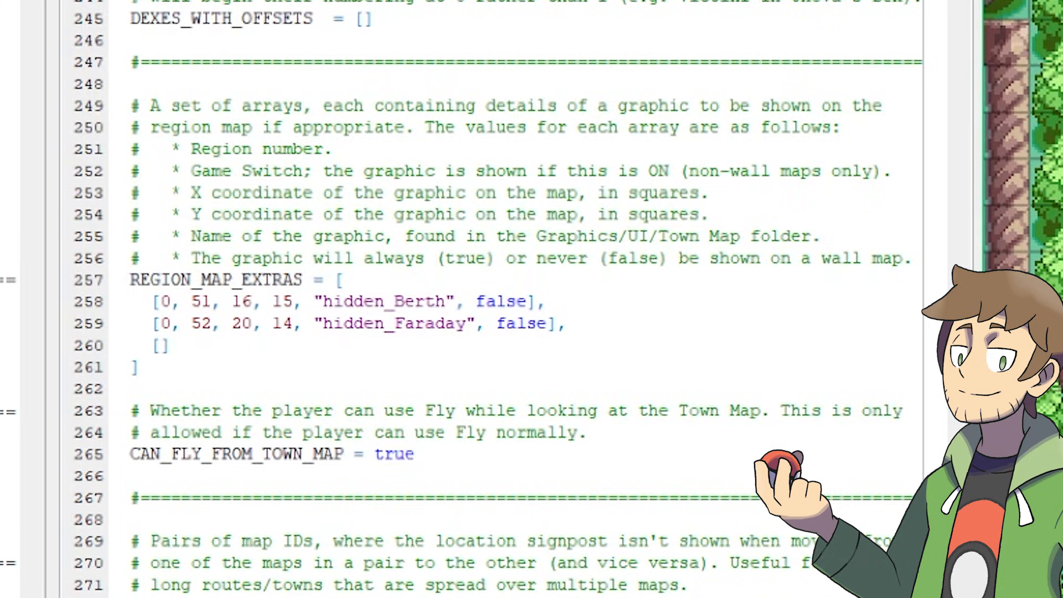
{"action": "type", "text": "2, "}
{"action": "type", "text": "60"}
{"action": "type", "text": ", "}
{"action": "type", "text": "20, "}
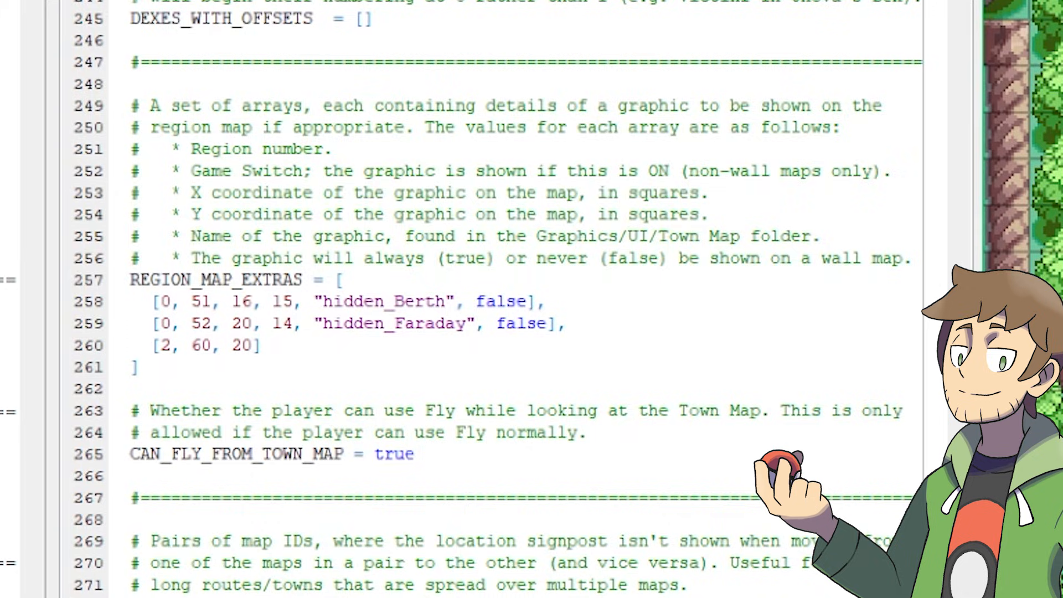
{"action": "type", "text": "16"}
{"action": "type", "text": ", \""}
{"action": "type", "text": "hidden"}
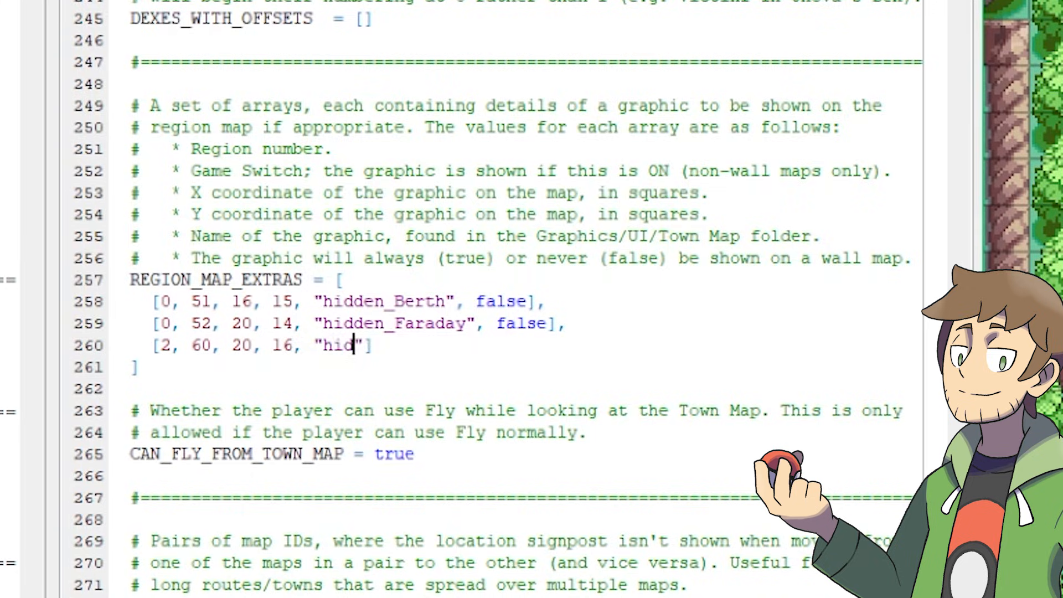
{"action": "type", "text": "_Test\", "}
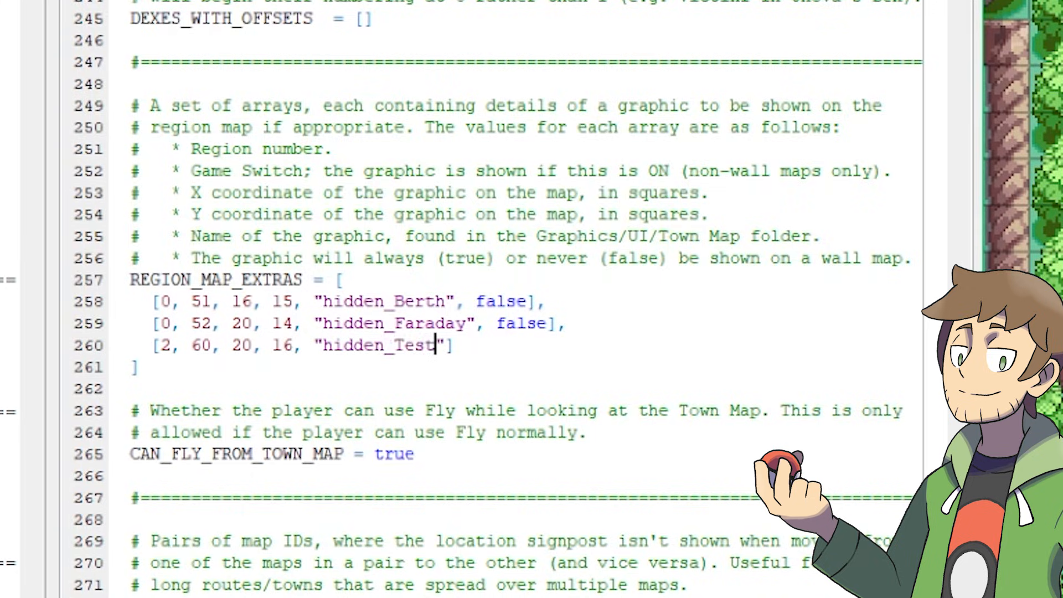
{"action": "type", "text": "false"}
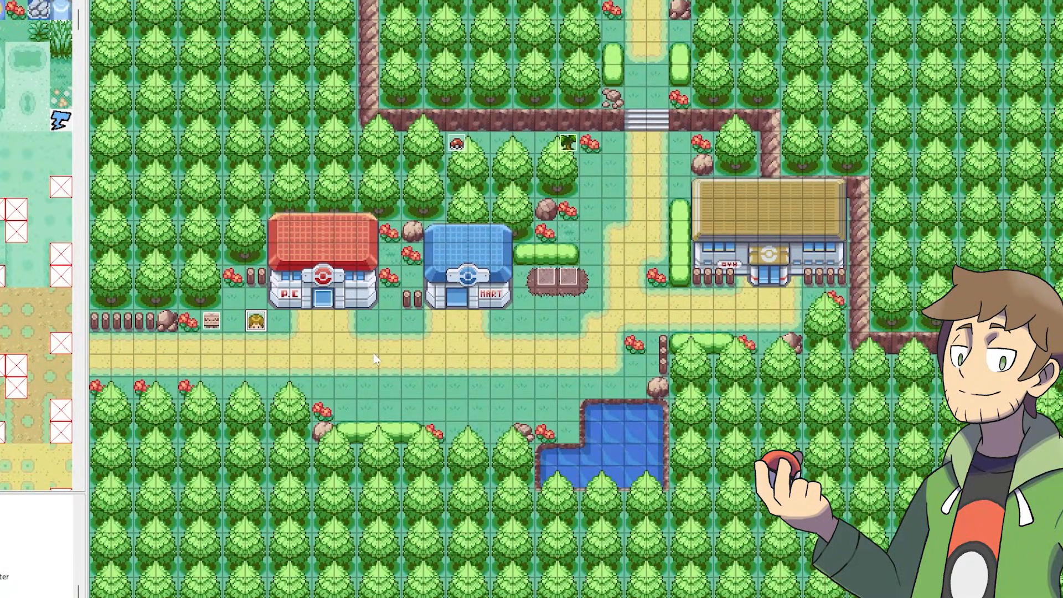
Step: Open the NPC event beside the Pokémon Center on the Healio Town map
{"action": "double_click", "coordinate": [256, 322]}
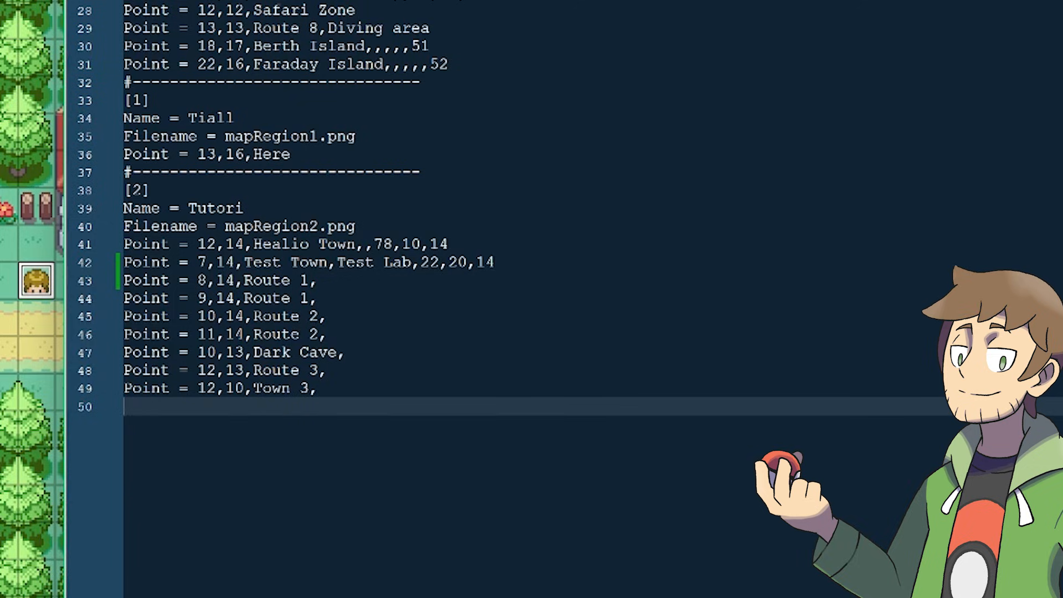
Step: In the town map data file, copy the Faraday Island point to the end of the Tutori region's points
{"action": "left_click_drag", "start_coordinate": [449, 65], "coordinate": [124, 65]}
{"action": "key", "text": "ctrl+c"}
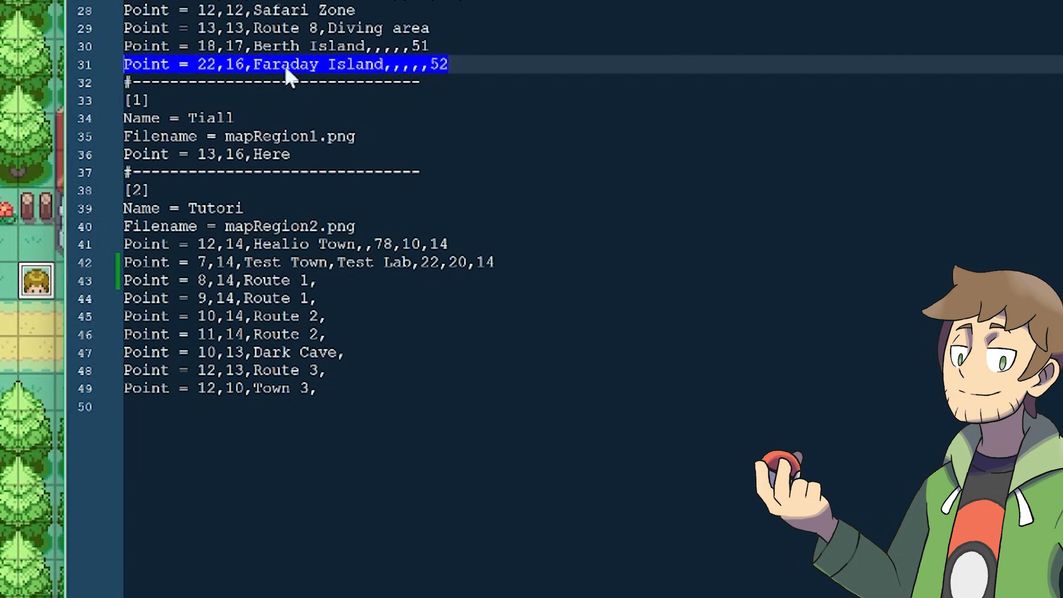
{"action": "left_click", "coordinate": [125, 407]}
{"action": "key", "text": "ctrl+v"}
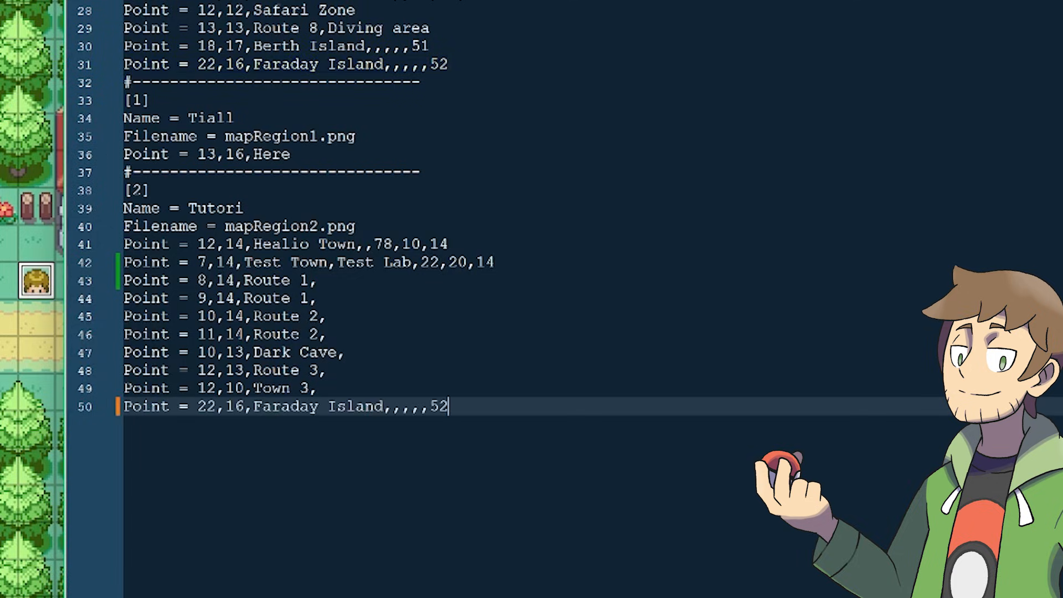
Step: Change the copied point to coordinates 21,17, name it Test Island and set its switch to 60
{"action": "left_click_drag", "start_coordinate": [207, 407], "coordinate": [242, 407]}
{"action": "type", "text": "17"}
{"action": "double_click", "coordinate": [273, 406]}
{"action": "type", "text": "Test"}
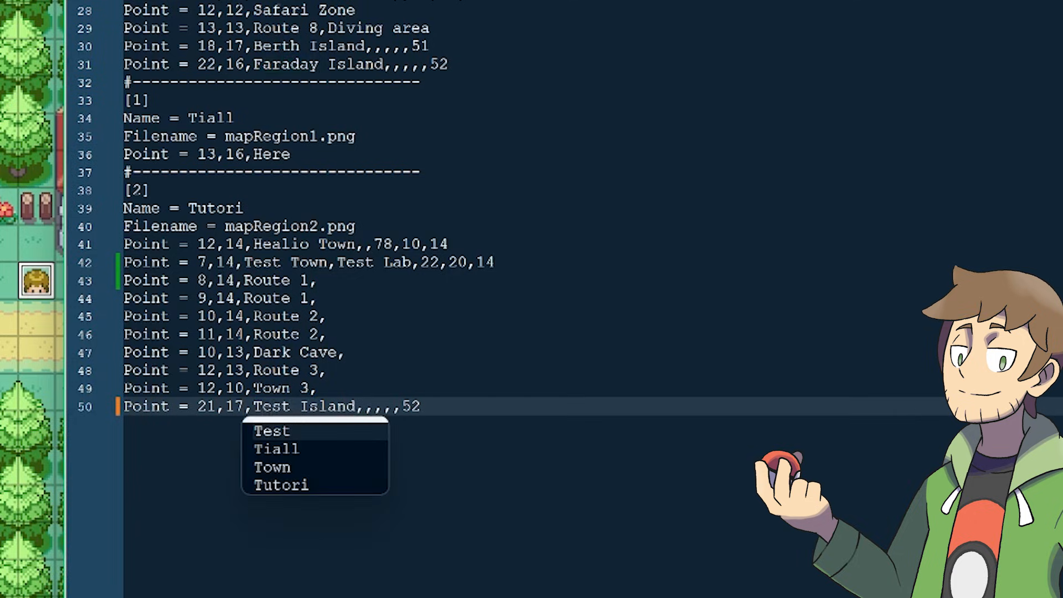
{"action": "double_click", "coordinate": [411, 407]}
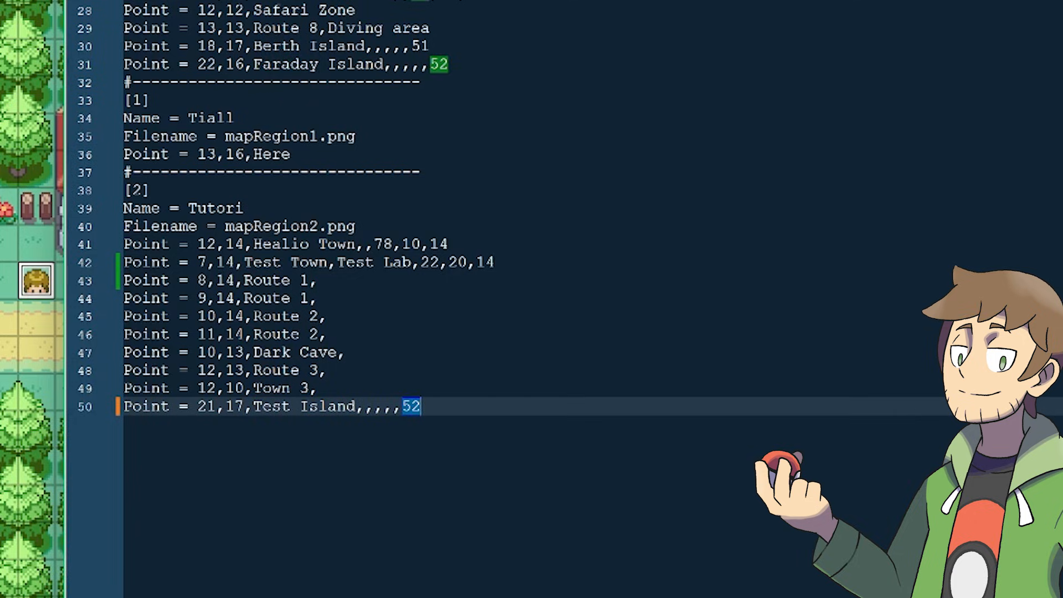
{"action": "type", "text": "60"}
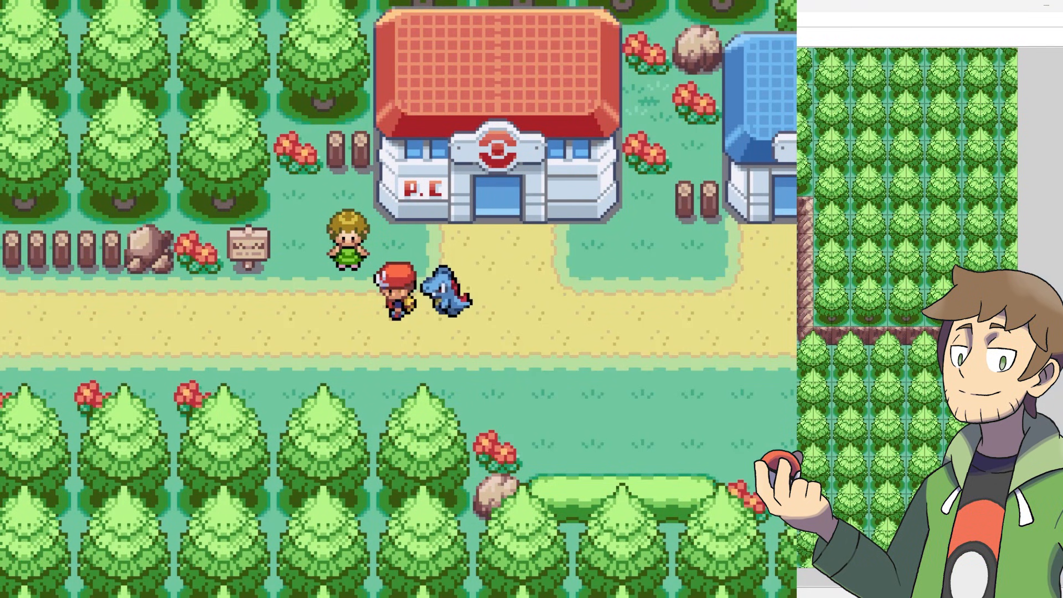
Step: In the running game, open the Town Map and move the cursor from Healio Town out over the southern sea
{"action": "key", "text": "Escape"}
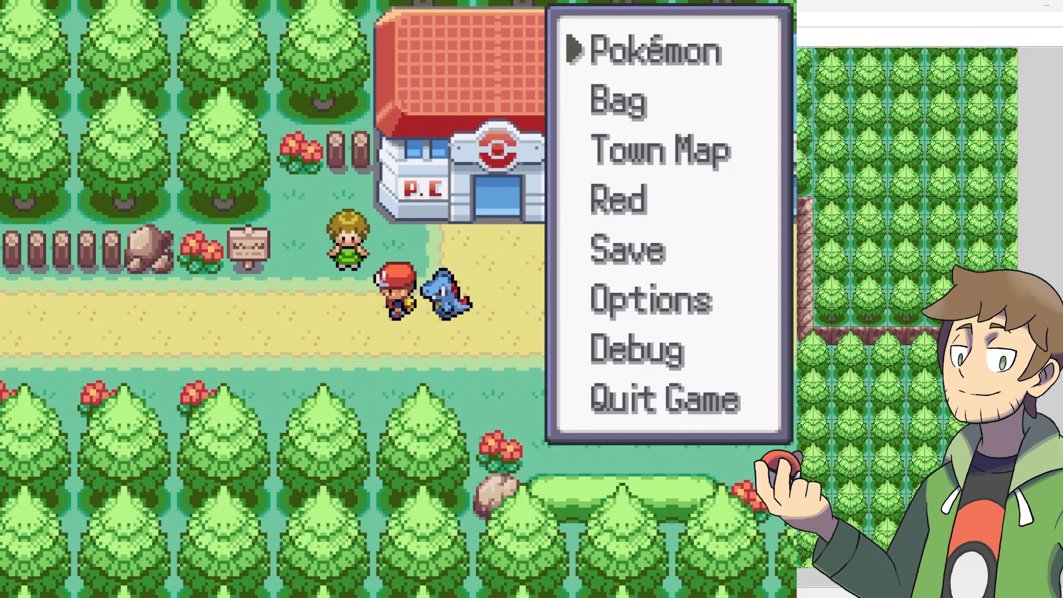
{"action": "key", "text": "Down"}
{"action": "key", "text": "Down"}
{"action": "key", "text": "Return"}
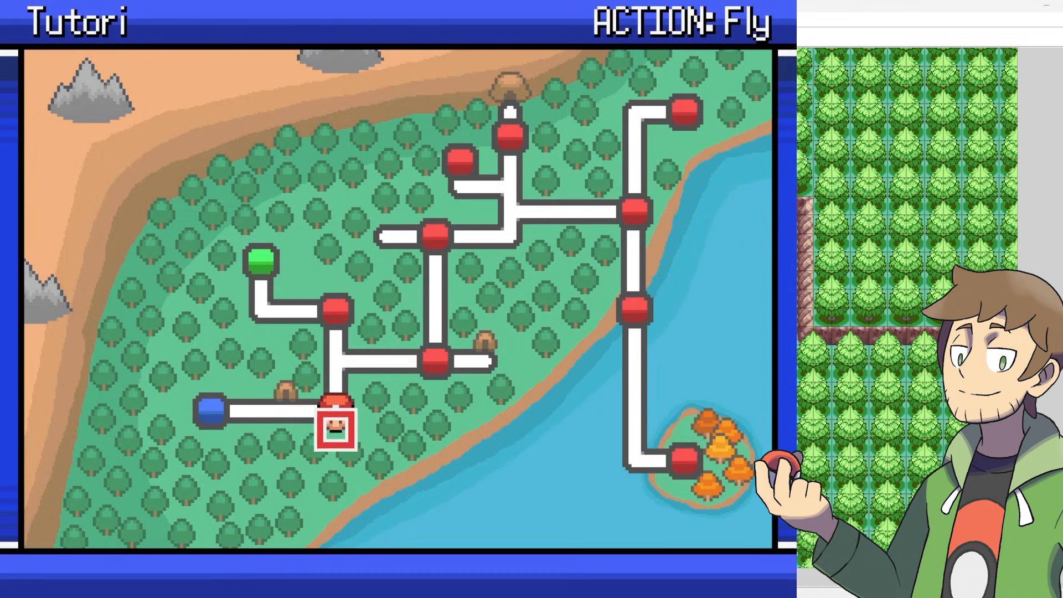
{"action": "key", "text": "Down"}
{"action": "key", "text": "Right"}
{"action": "key", "text": "Right"}
{"action": "key", "text": "Right"}
{"action": "key", "text": "Right"}
{"action": "key", "text": "Up"}
{"action": "key", "text": "Left"}
{"action": "key", "text": "Left"}
{"action": "key", "text": "Down"}
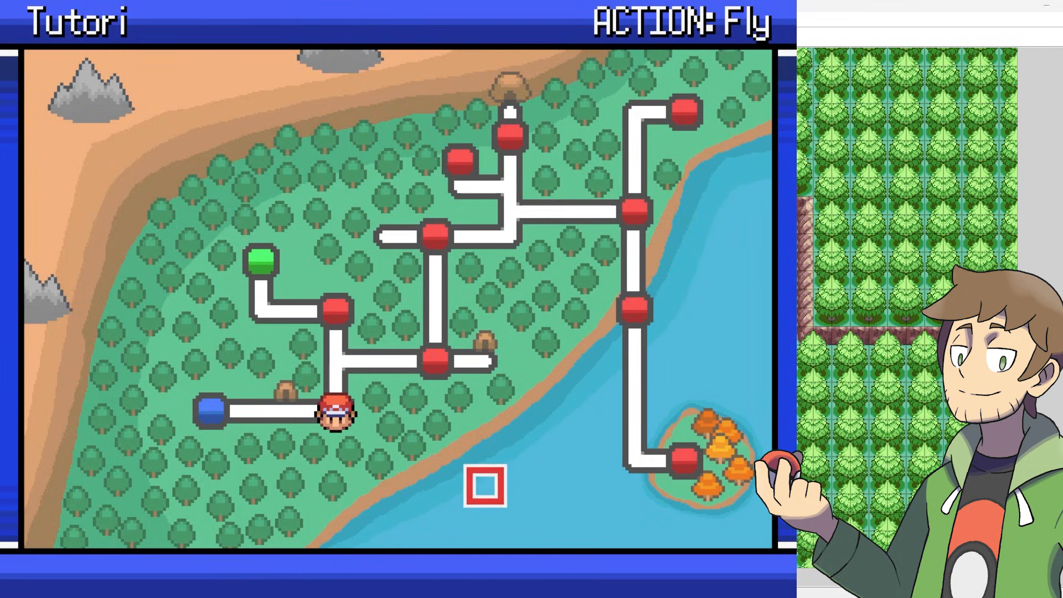
Step: Check the sea area meant for Test Island on the Town Map and return to the overworld
{"action": "key", "text": "Right"}
{"action": "key", "text": "Right"}
{"action": "key", "text": "Left"}
{"action": "key", "text": "Left"}
{"action": "key", "text": "Right"}
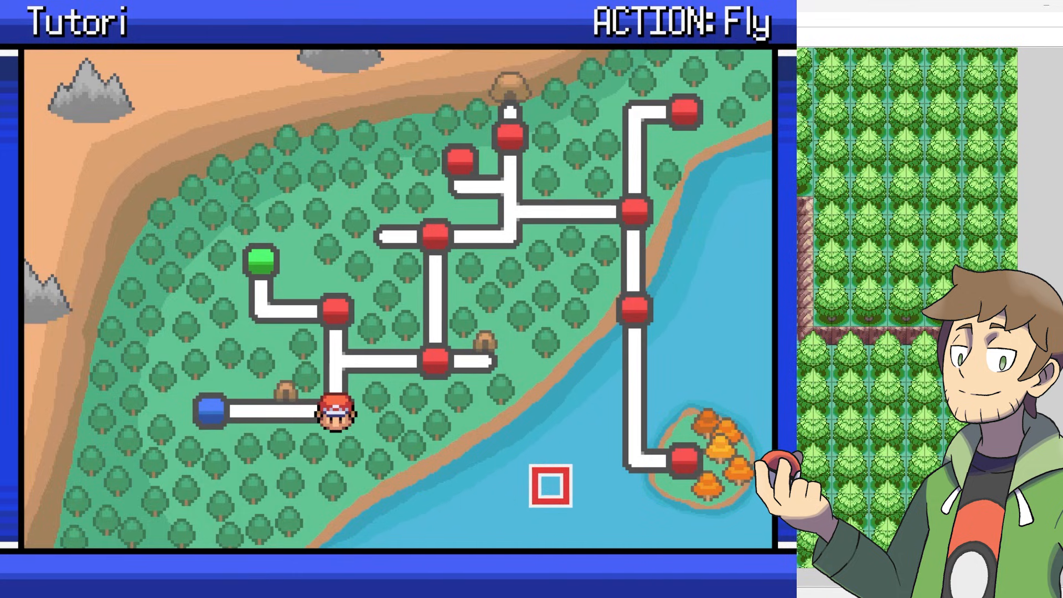
{"action": "key", "text": "Right"}
{"action": "key", "text": "Escape"}
{"action": "key", "text": "Escape"}
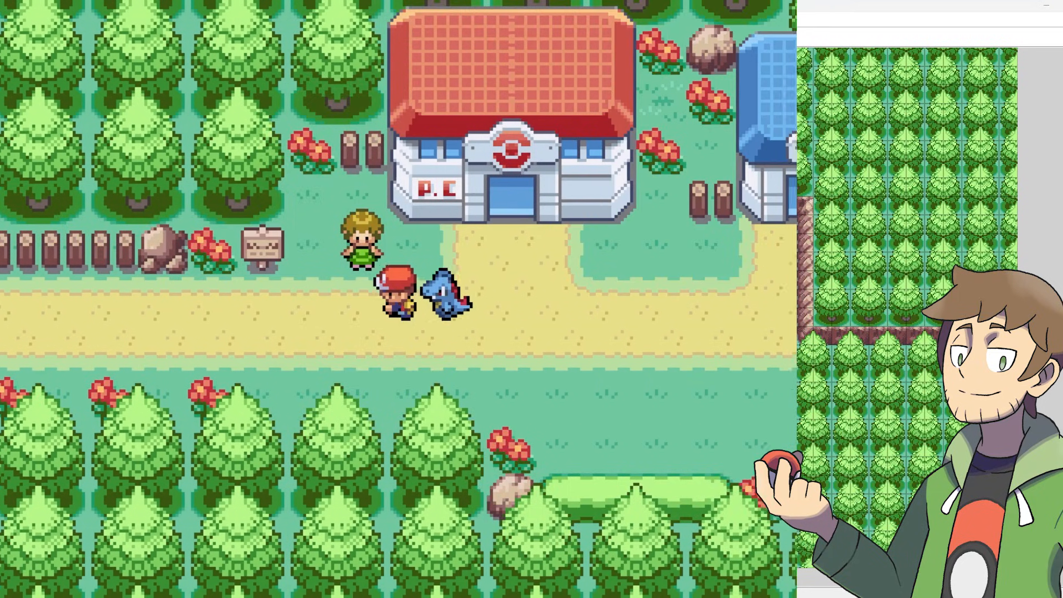
Step: Talk to the NPC beside the Pokémon Center to turn Switch 60 on, and walk one step away
{"action": "key", "text": "c"}
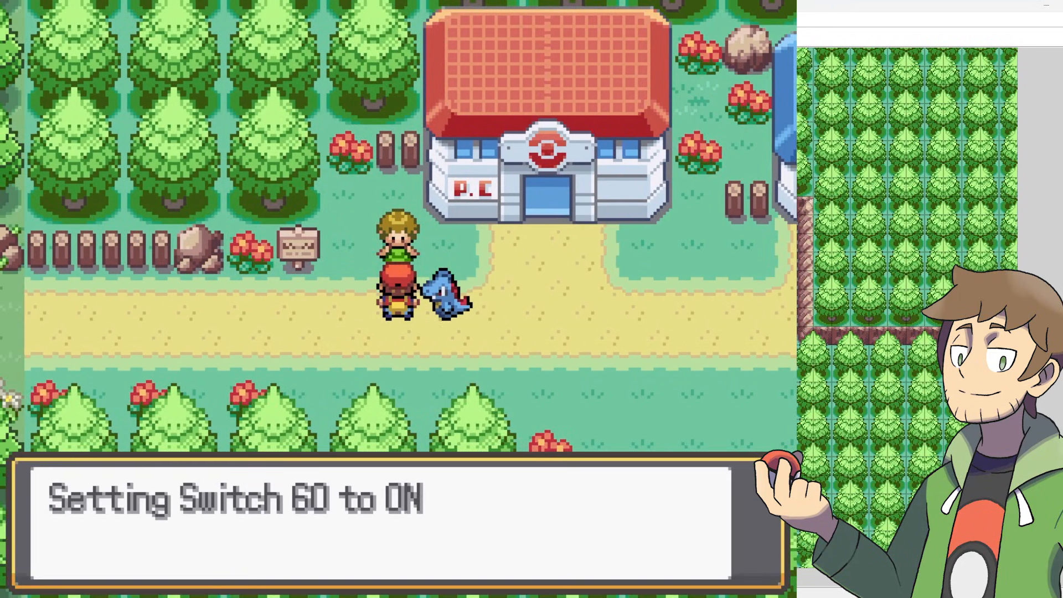
{"action": "key", "text": "c"}
{"action": "key", "text": "Right"}
Step: Open the Town Map and move the cursor from the player's town to Test Island in the southern sea
{"action": "key", "text": "Escape"}
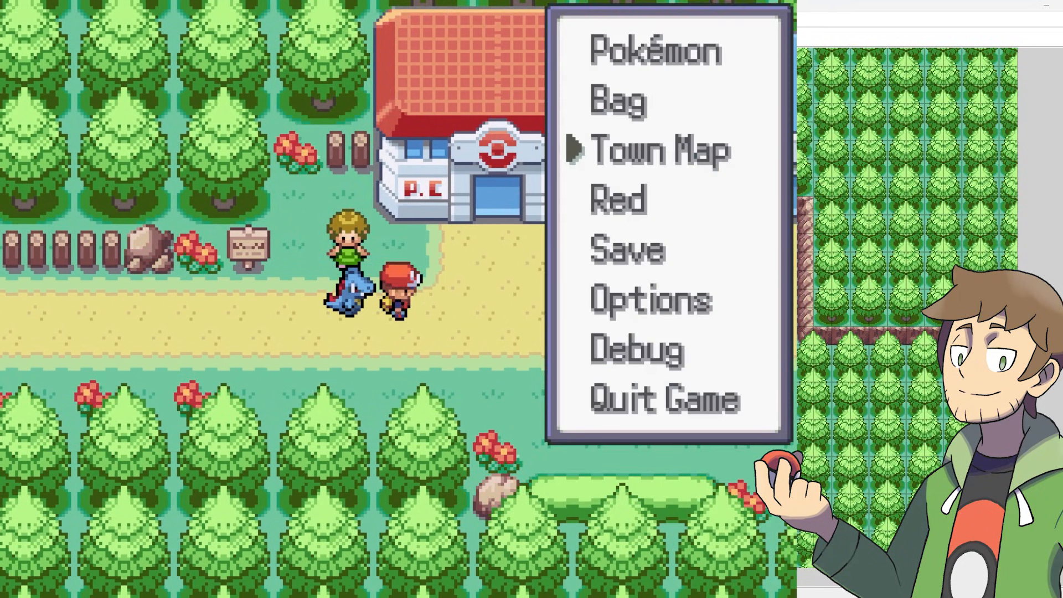
{"action": "key", "text": "c"}
{"action": "key", "text": "Down"}
{"action": "key", "text": "Down"}
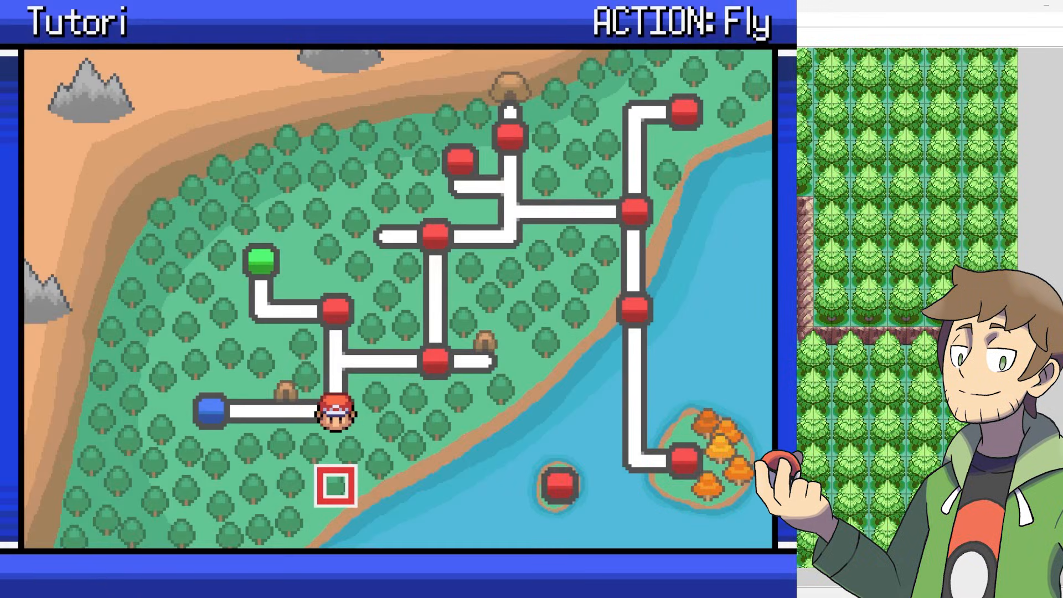
{"action": "key", "text": "Right"}
{"action": "key", "text": "Right"}
{"action": "key", "text": "Right"}
{"action": "key", "text": "Right"}
{"action": "key", "text": "Right"}
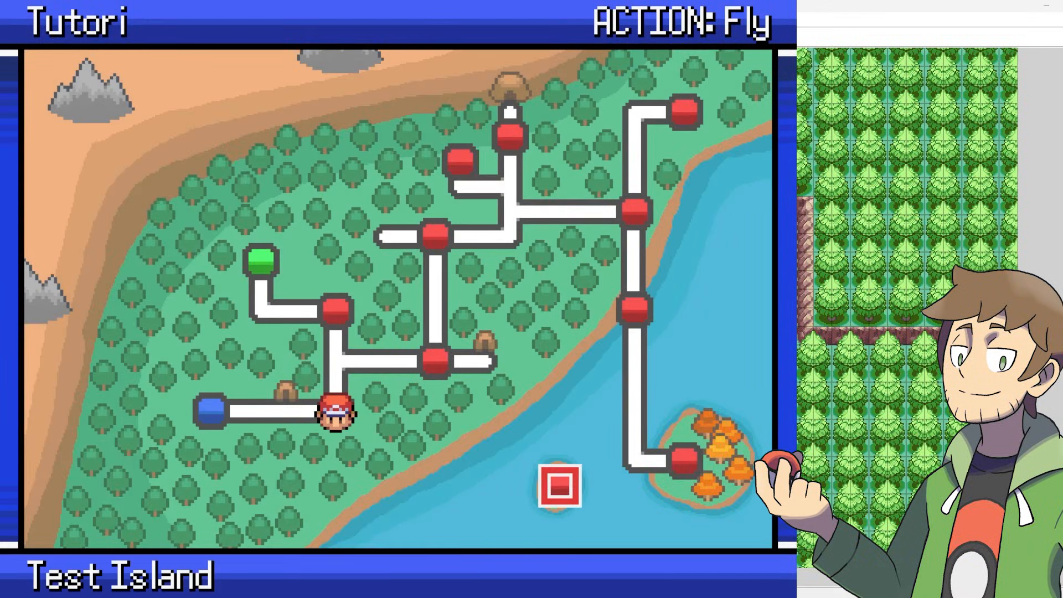
Step: Check the extent of Test Island by moving the cursor over the surrounding sea squares and back onto the island
{"action": "key", "text": "Up"}
{"action": "key", "text": "Down"}
{"action": "key", "text": "Right"}
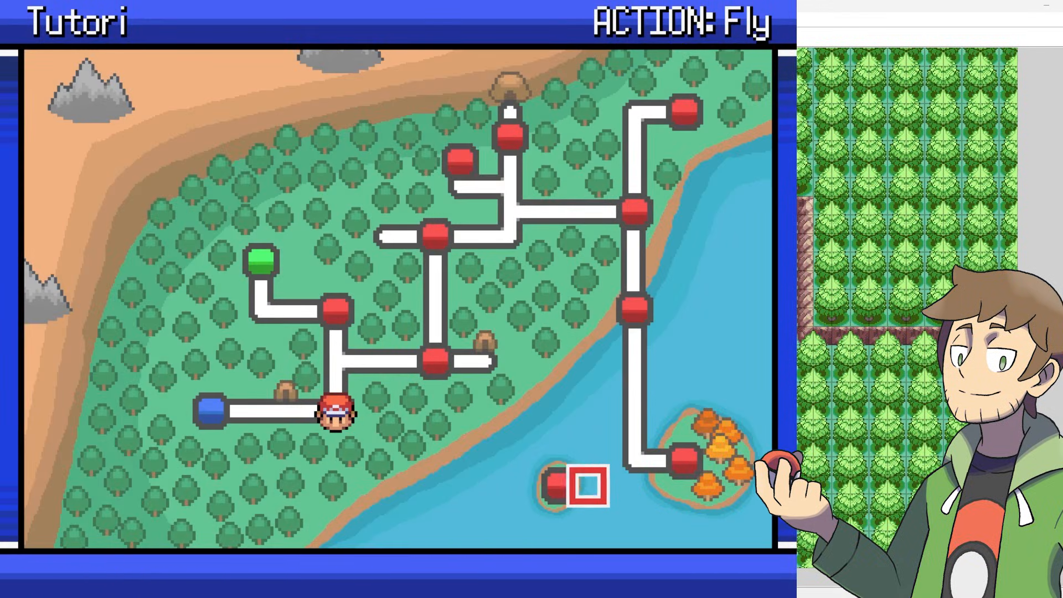
{"action": "key", "text": "Right"}
{"action": "key", "text": "Left"}
{"action": "key", "text": "Up"}
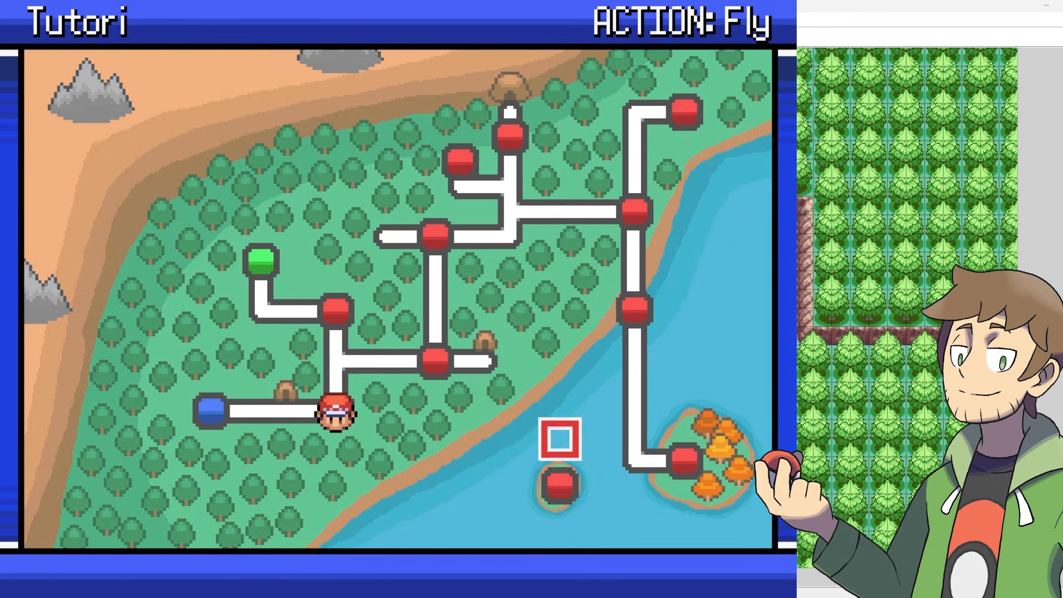
{"action": "key", "text": "Down"}
{"action": "key", "text": "Right"}
{"action": "key", "text": "Right"}
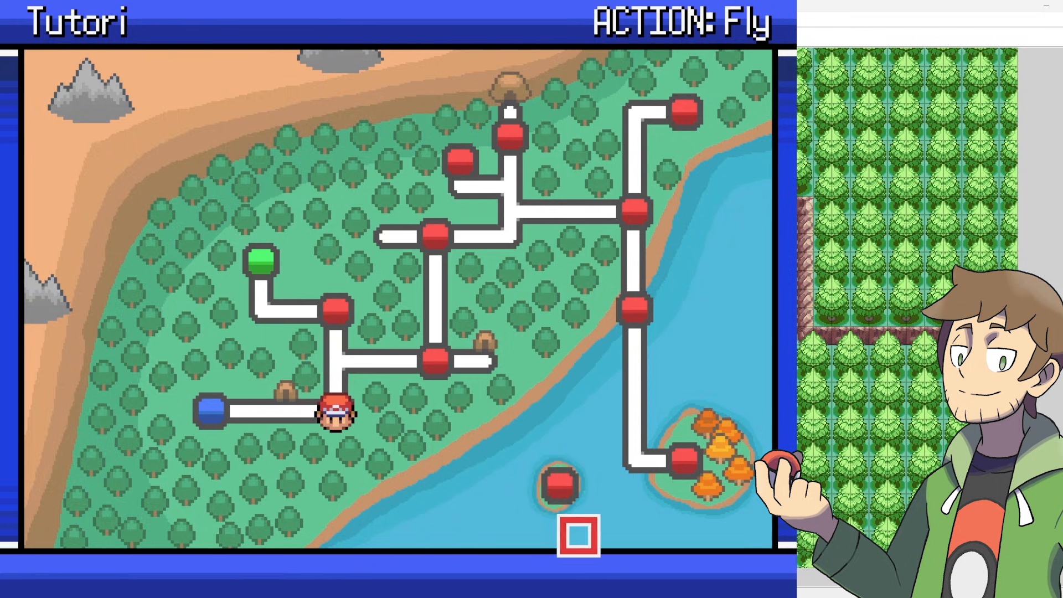
{"action": "key", "text": "Up"}
{"action": "key", "text": "Left"}
{"action": "key", "text": "Up"}
{"action": "key", "text": "Up"}
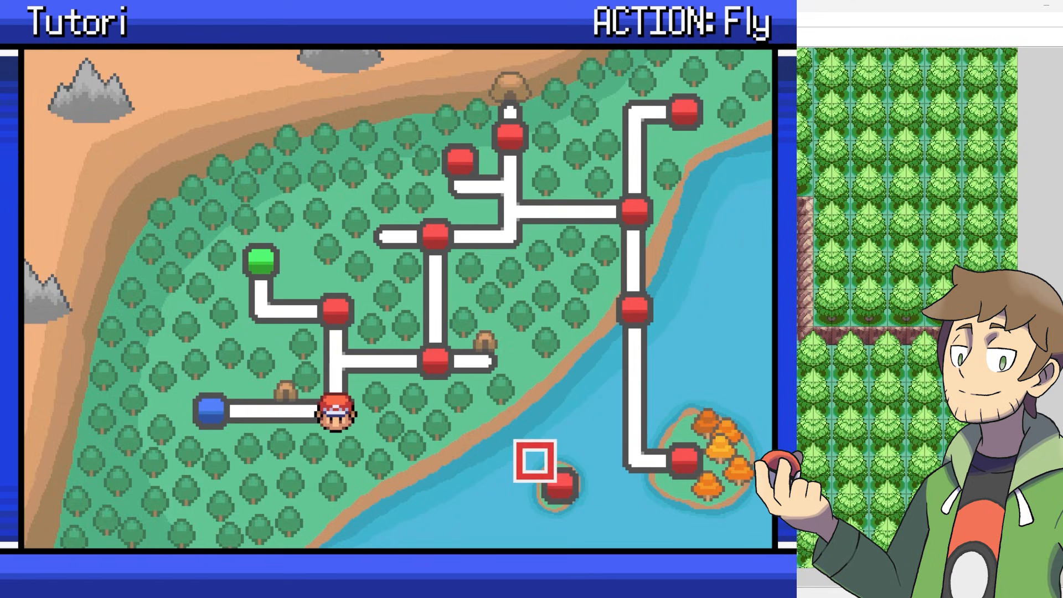
{"action": "key", "text": "Down"}
{"action": "key", "text": "Right"}
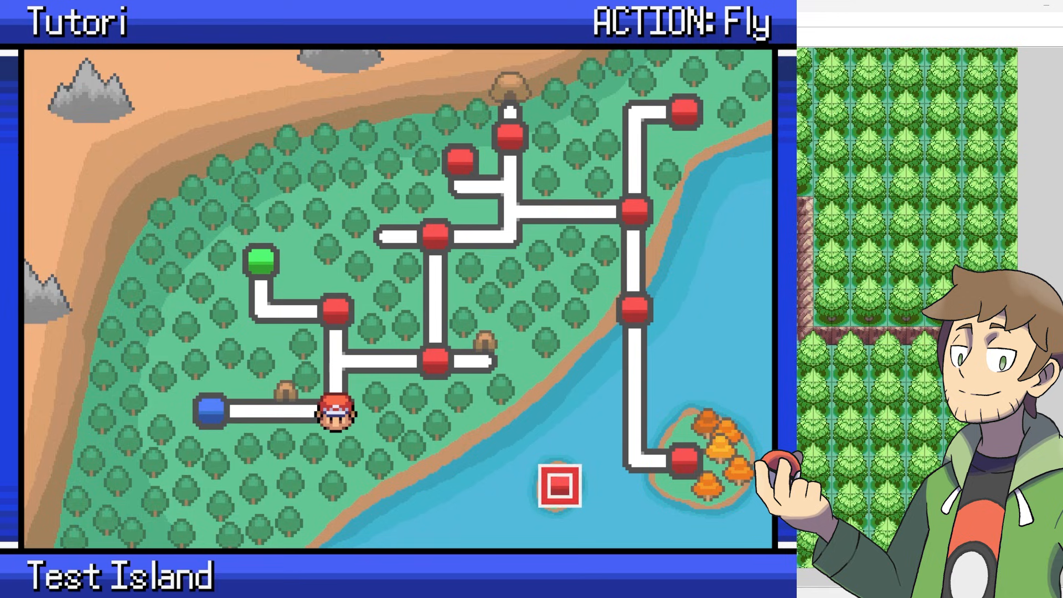
{"action": "key", "text": "Down"}
{"action": "key", "text": "Down"}
{"action": "key", "text": "Right"}
{"action": "key", "text": "Right"}
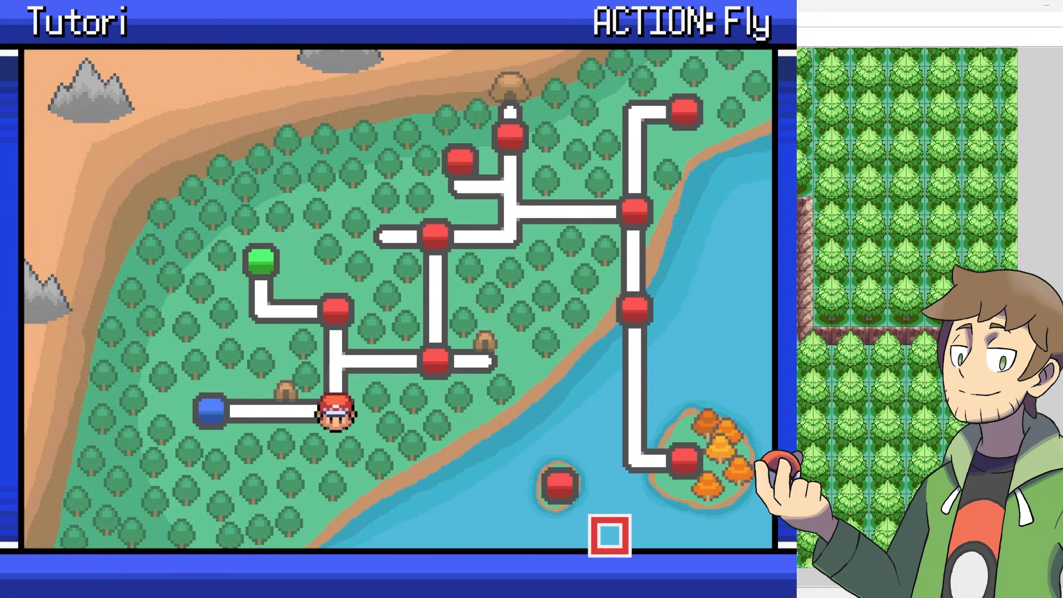
{"action": "key", "text": "Up"}
{"action": "key", "text": "Left"}
{"action": "key", "text": "Left"}
{"action": "key", "text": "Up"}
{"action": "key", "text": "Right"}
{"action": "key", "text": "Down"}
{"action": "key", "text": "Left"}
{"action": "key", "text": "Left"}
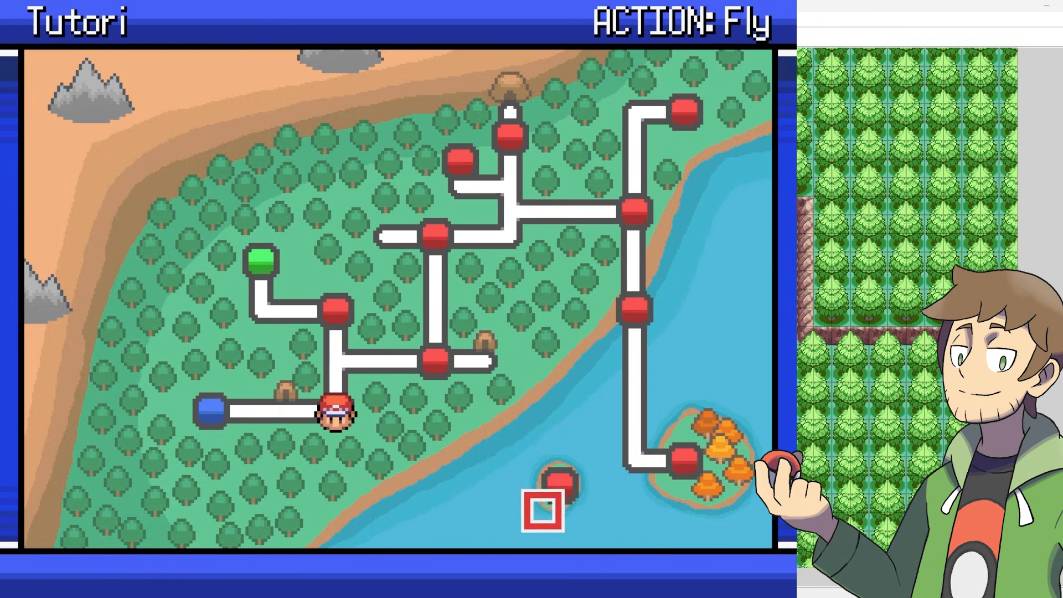
{"action": "key", "text": "Down"}
{"action": "key", "text": "Right"}
{"action": "key", "text": "Right"}
{"action": "key", "text": "Right"}
{"action": "key", "text": "Right"}
{"action": "key", "text": "Up"}
{"action": "key", "text": "Left"}
{"action": "key", "text": "Left"}
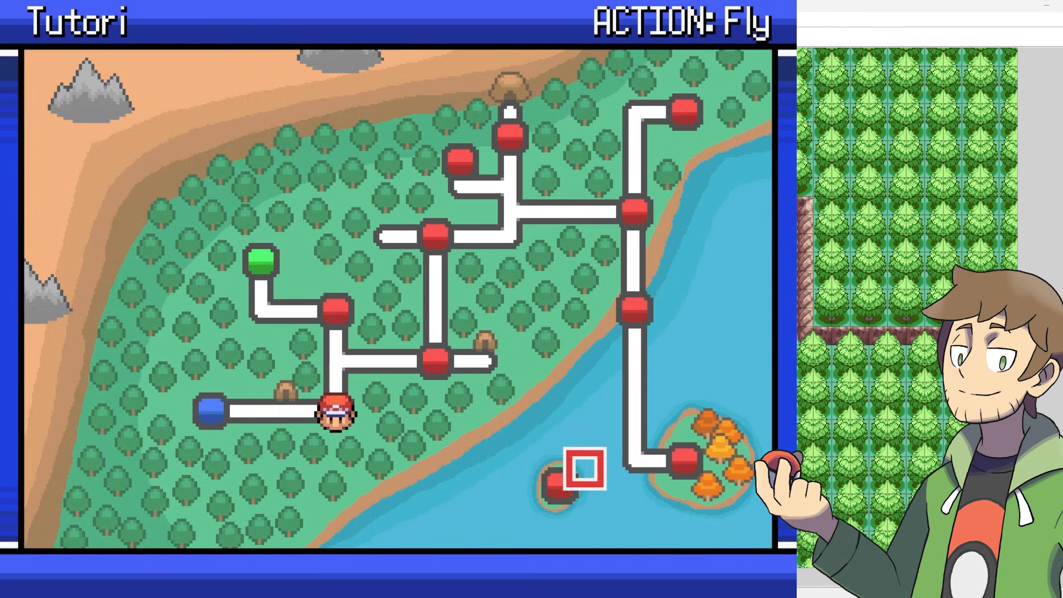
{"action": "key", "text": "Left"}
{"action": "key", "text": "Left"}
{"action": "key", "text": "Left"}
{"action": "key", "text": "Down"}
{"action": "key", "text": "Down"}
{"action": "key", "text": "Down"}
{"action": "key", "text": "Right"}
{"action": "key", "text": "Right"}
{"action": "key", "text": "Right"}
{"action": "key", "text": "Right"}
{"action": "key", "text": "Up"}
{"action": "key", "text": "Up"}
{"action": "key", "text": "Up"}
{"action": "key", "text": "Left"}
{"action": "key", "text": "Left"}
{"action": "key", "text": "Left"}
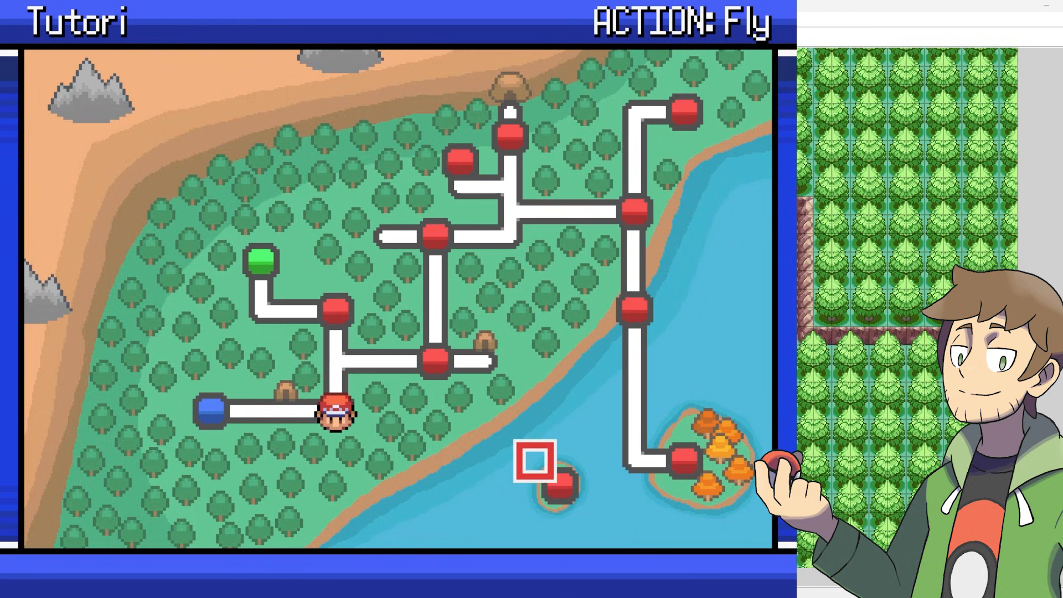
{"action": "key", "text": "Down"}
{"action": "key", "text": "Down"}
{"action": "key", "text": "Right"}
{"action": "key", "text": "Up"}
{"action": "key", "text": "Up"}
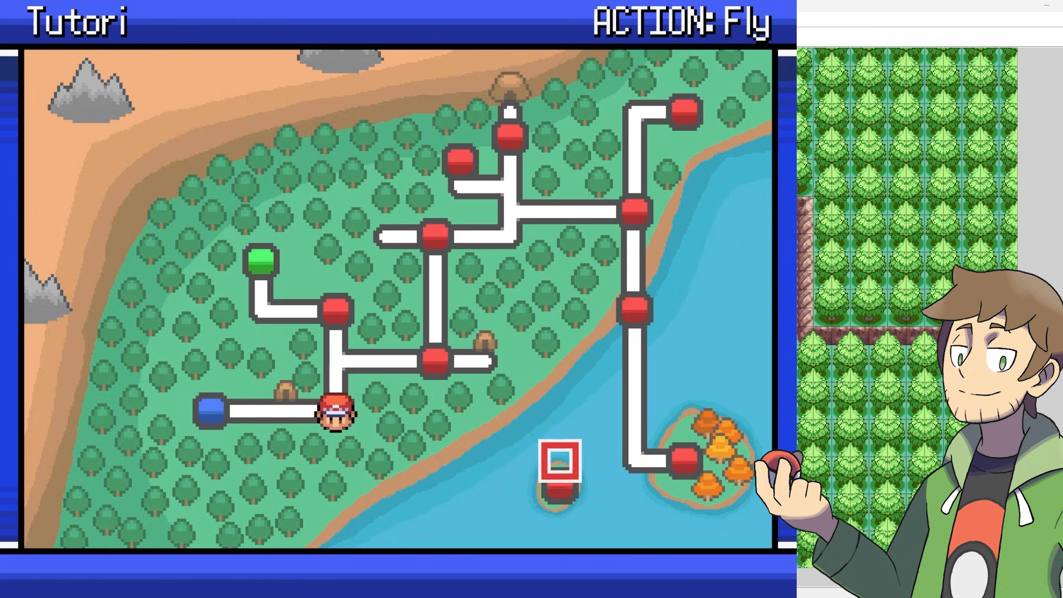
{"action": "key", "text": "Down"}
{"action": "key", "text": "Down"}
{"action": "key", "text": "Right"}
{"action": "key", "text": "Right"}
{"action": "key", "text": "Up"}
{"action": "key", "text": "Up"}
{"action": "key", "text": "Left"}
{"action": "key", "text": "Left"}
{"action": "key", "text": "Left"}
{"action": "key", "text": "Down"}
{"action": "key", "text": "Down"}
{"action": "key", "text": "Down"}
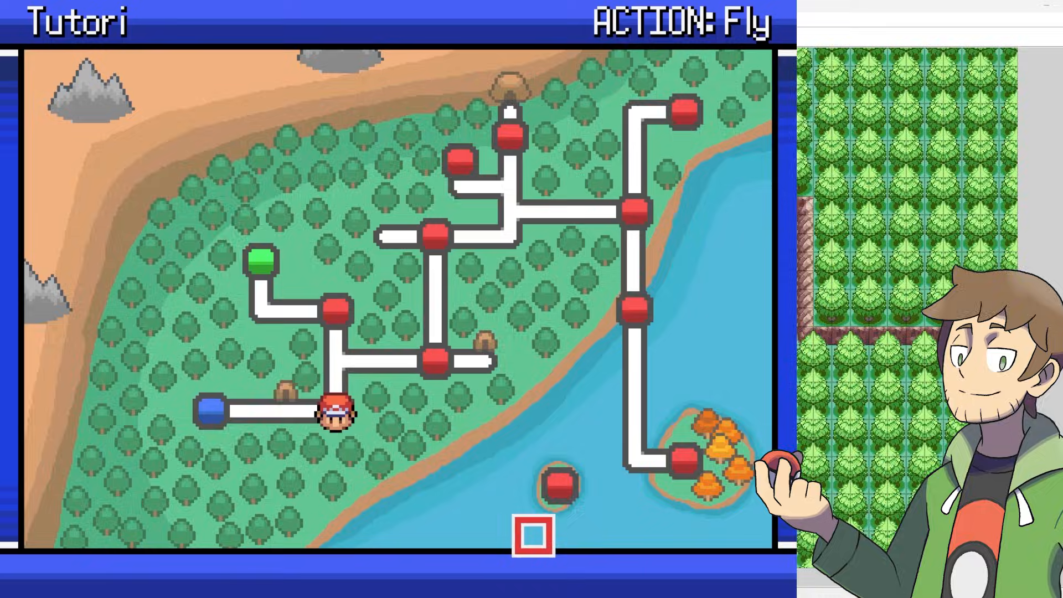
{"action": "key", "text": "Right"}
{"action": "key", "text": "Right"}
{"action": "key", "text": "Up"}
{"action": "key", "text": "Up"}
{"action": "key", "text": "Up"}
{"action": "key", "text": "Left"}
{"action": "key", "text": "Down"}
{"action": "key", "text": "Down"}
{"action": "key", "text": "Right"}
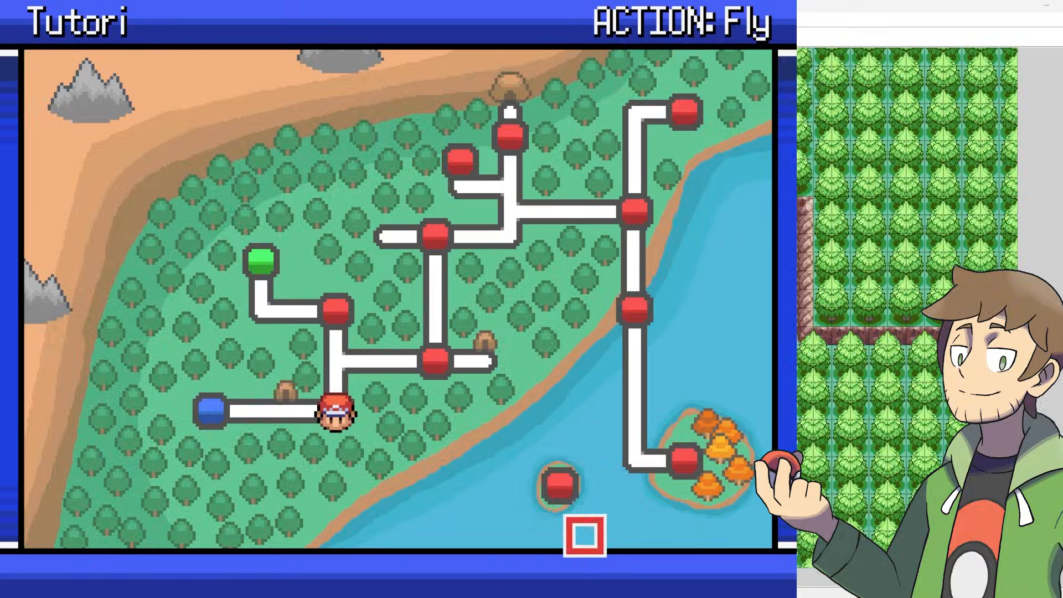
{"action": "key", "text": "Up"}
{"action": "key", "text": "Up"}
{"action": "key", "text": "Up"}
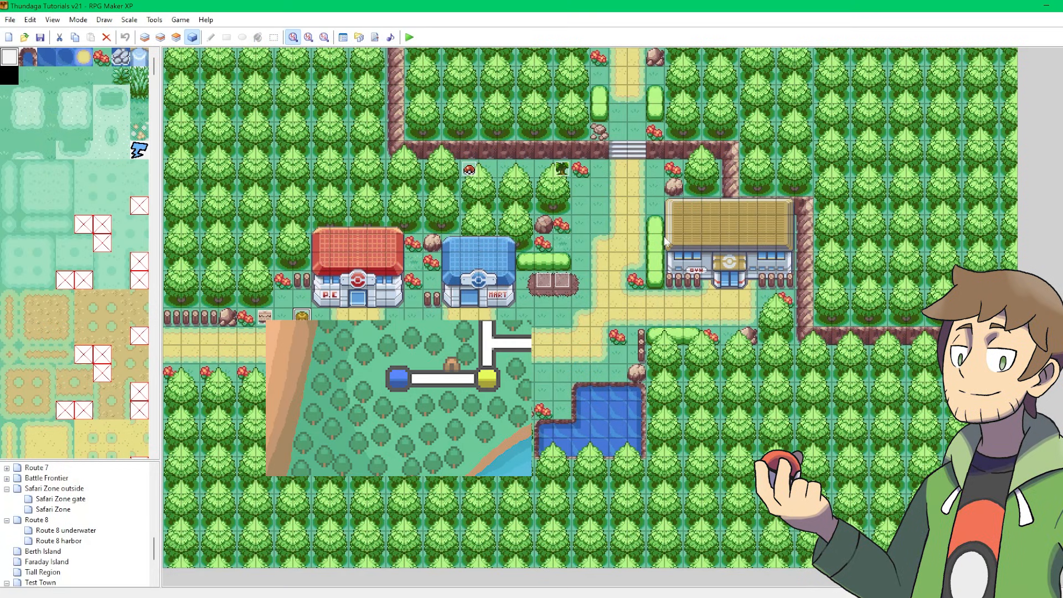